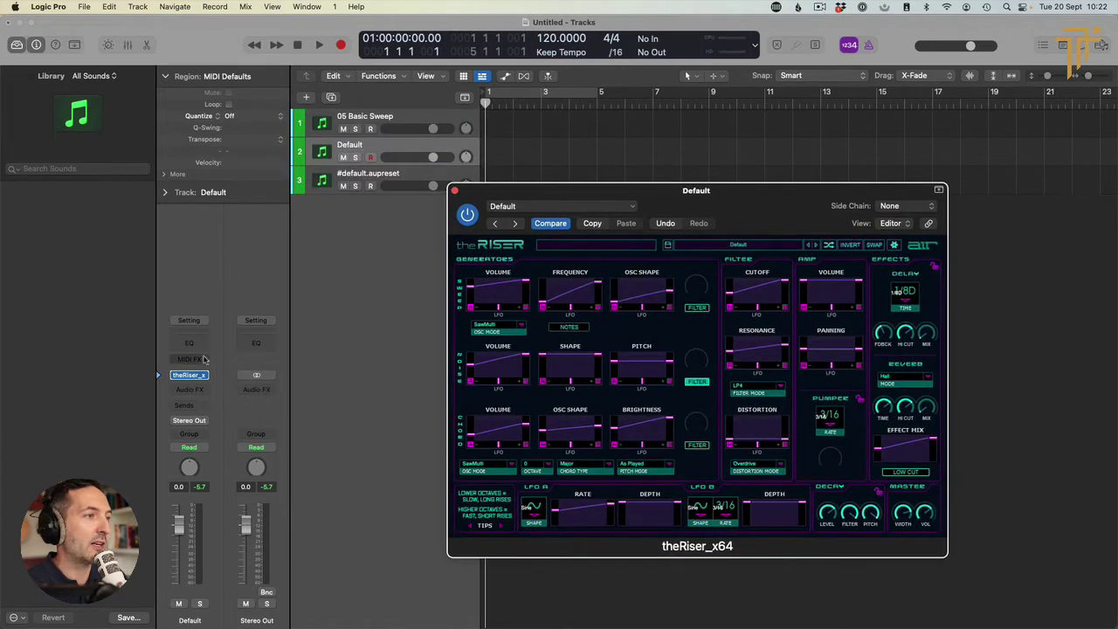
Load theRiser_x64 from AU Instruments > AIR Music Technology as the track's instrument
left_click(201, 374)
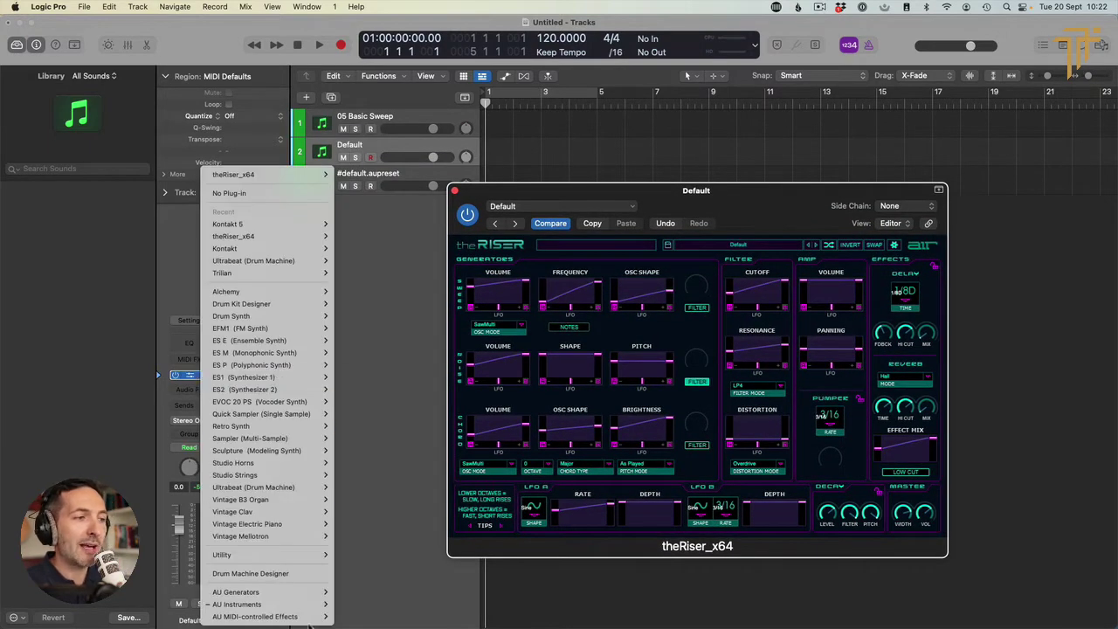
mouse_move(314, 604)
mouse_move(400, 396)
mouse_move(476, 396)
left_click(538, 403)
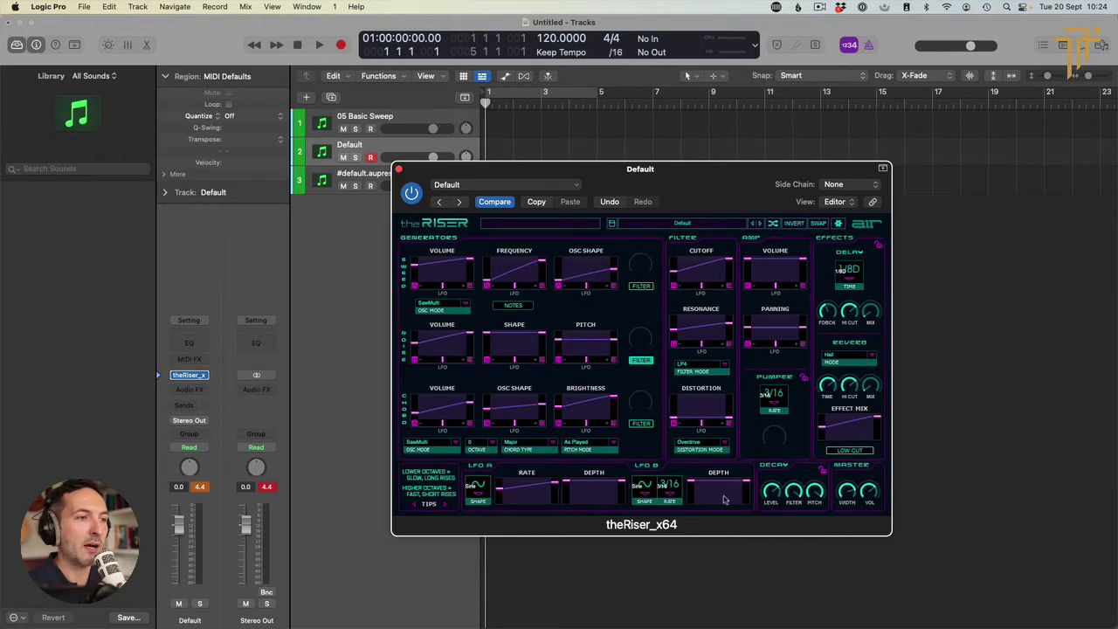
Show theRiser's next tip, check the LFO B rate values, and bring up the pumper rate choices
left_click(445, 505)
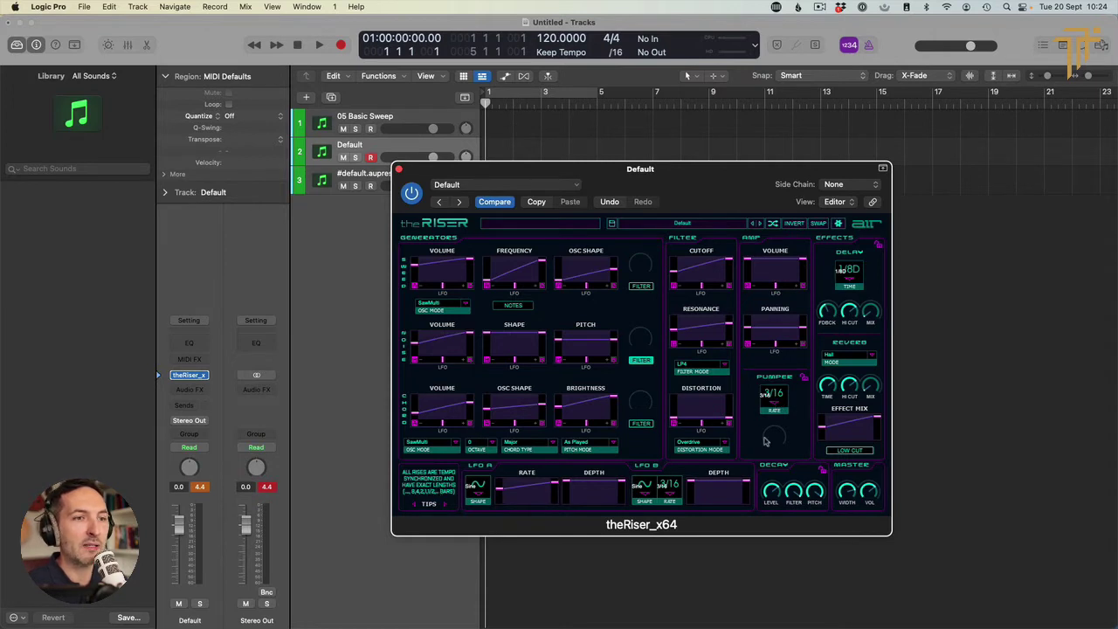
left_click(672, 496)
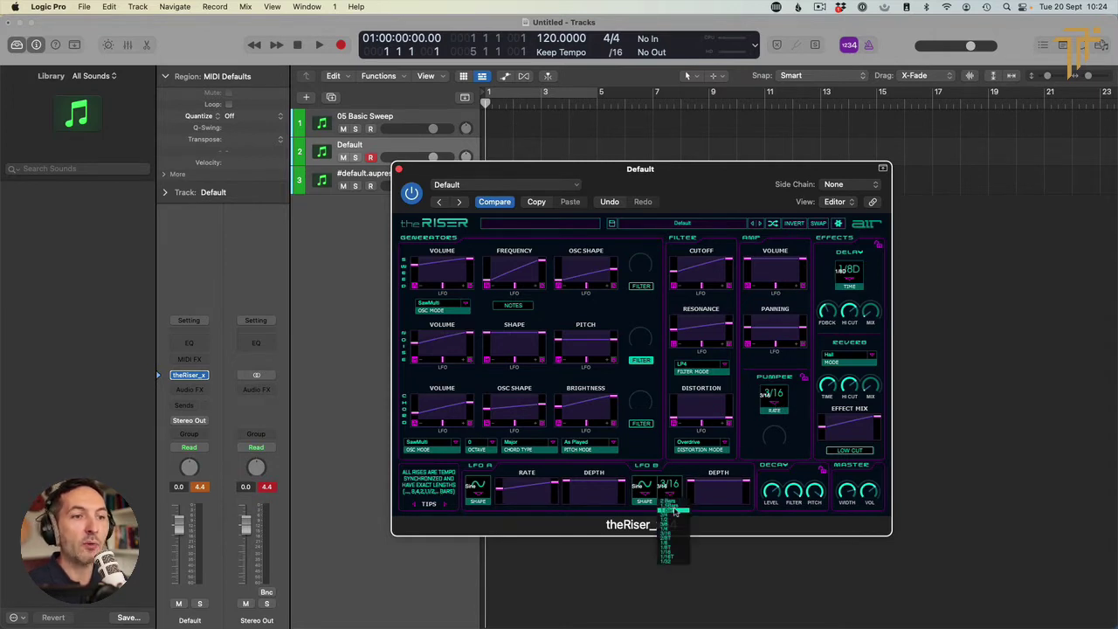
left_click(706, 472)
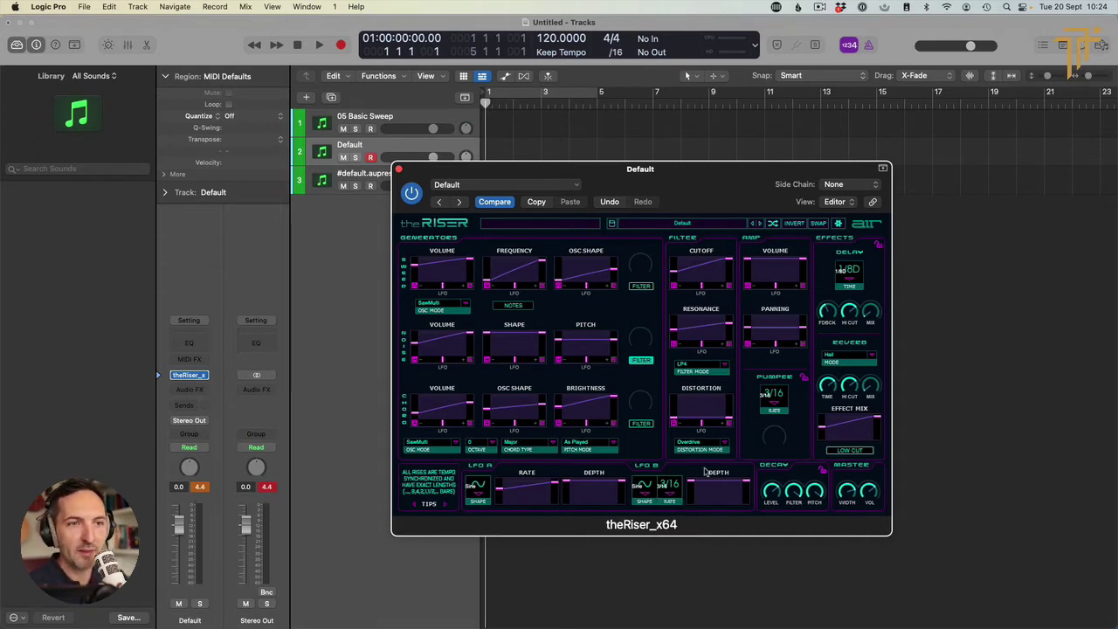
left_click(775, 405)
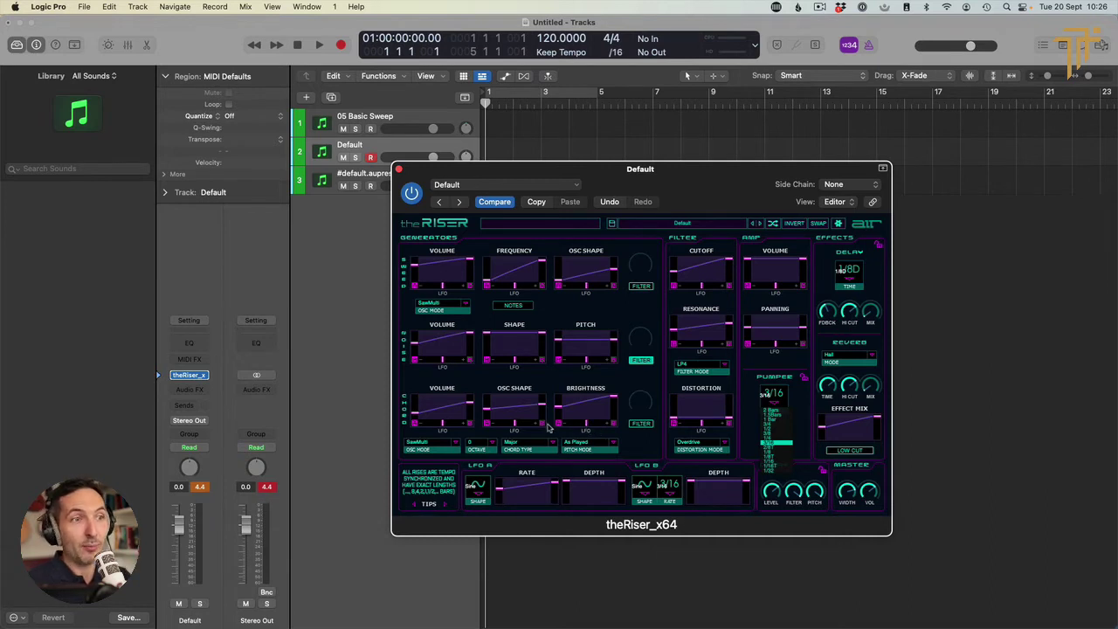
left_click(643, 363)
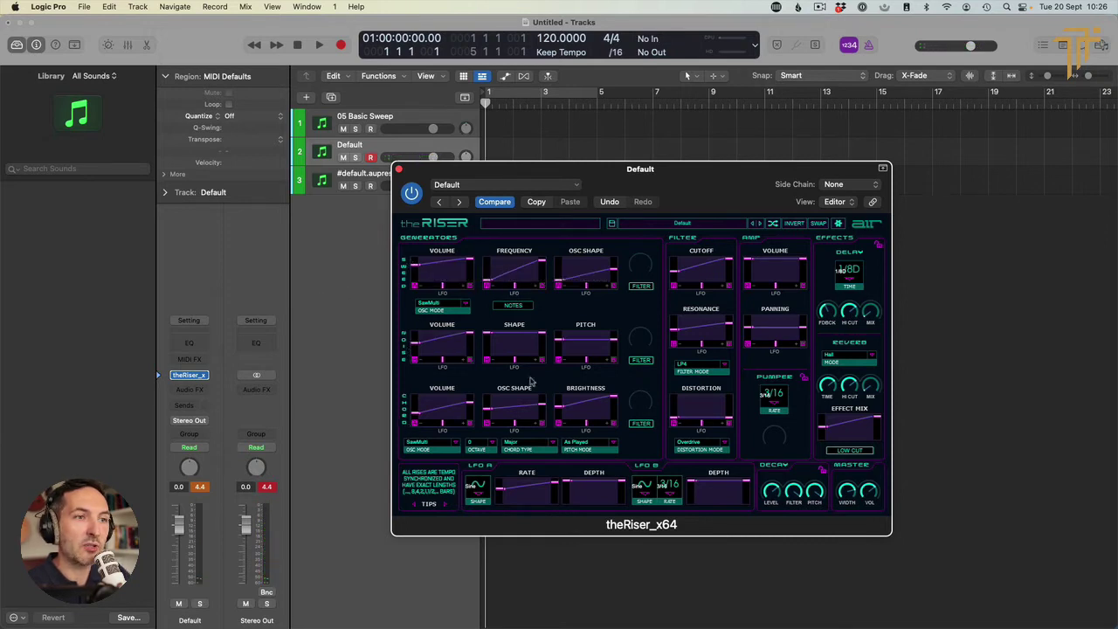
left_click(643, 364)
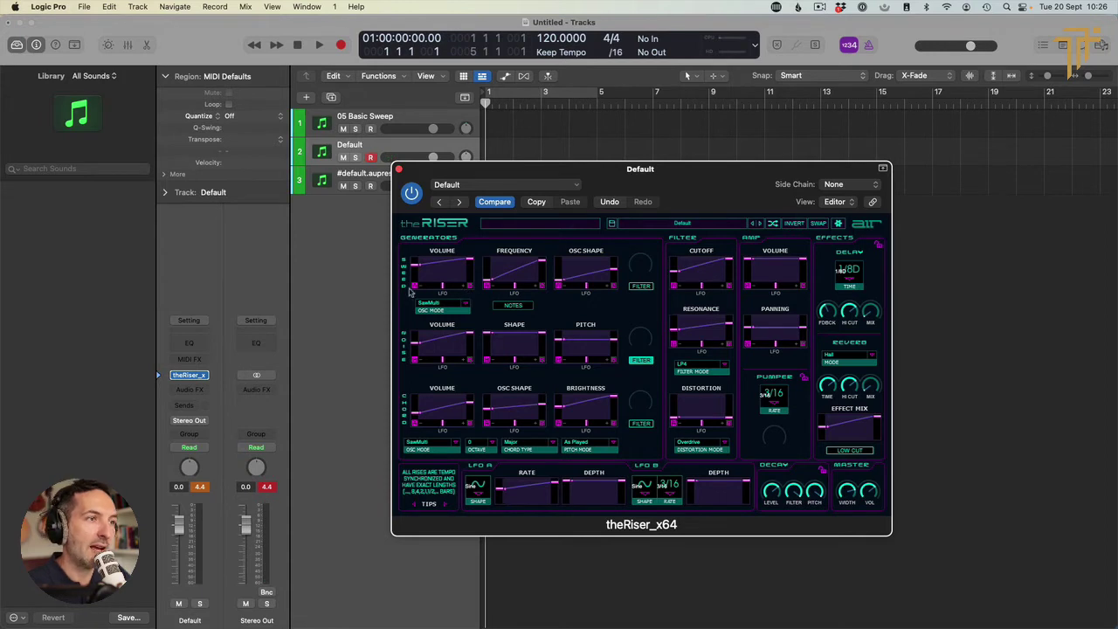
Drop the sweep volume curve's start and end points to silence
mouse_move(473, 287)
left_mouse_down()
mouse_move(472, 252)
mouse_move(461, 274)
mouse_move(447, 267)
mouse_move(458, 277)
left_mouse_up()
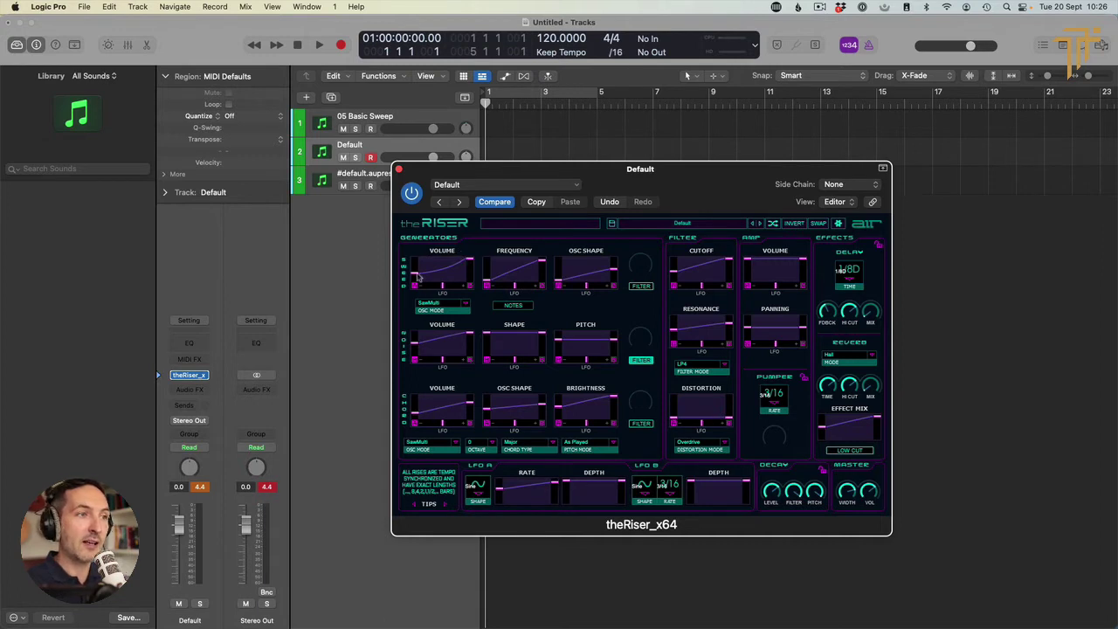
left_click_drag(415, 279, 416, 291)
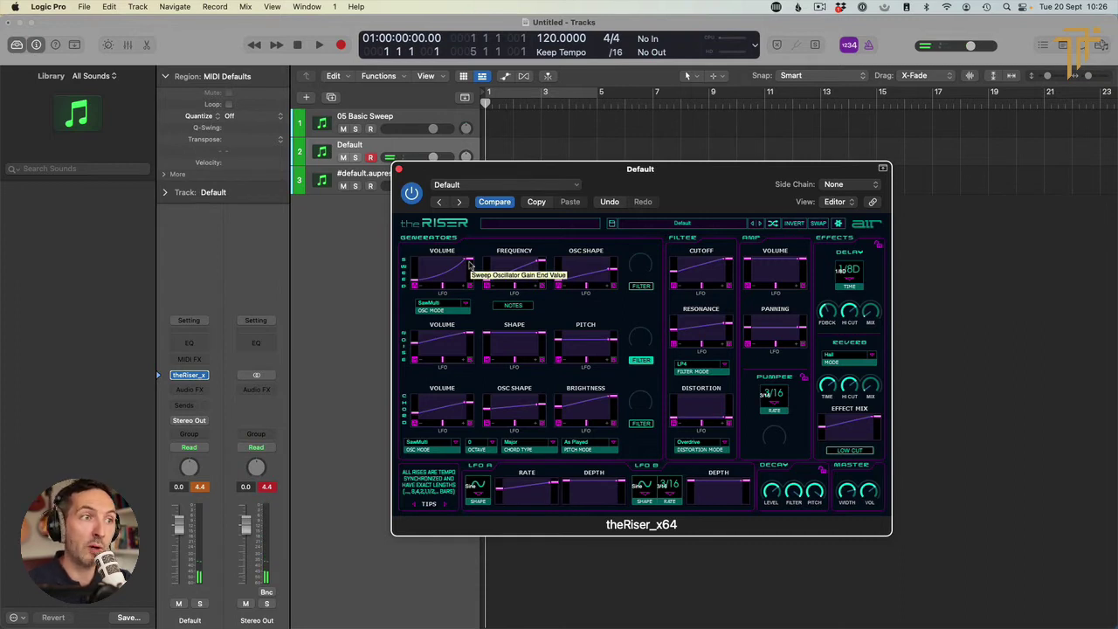
left_click_drag(470, 263, 472, 289)
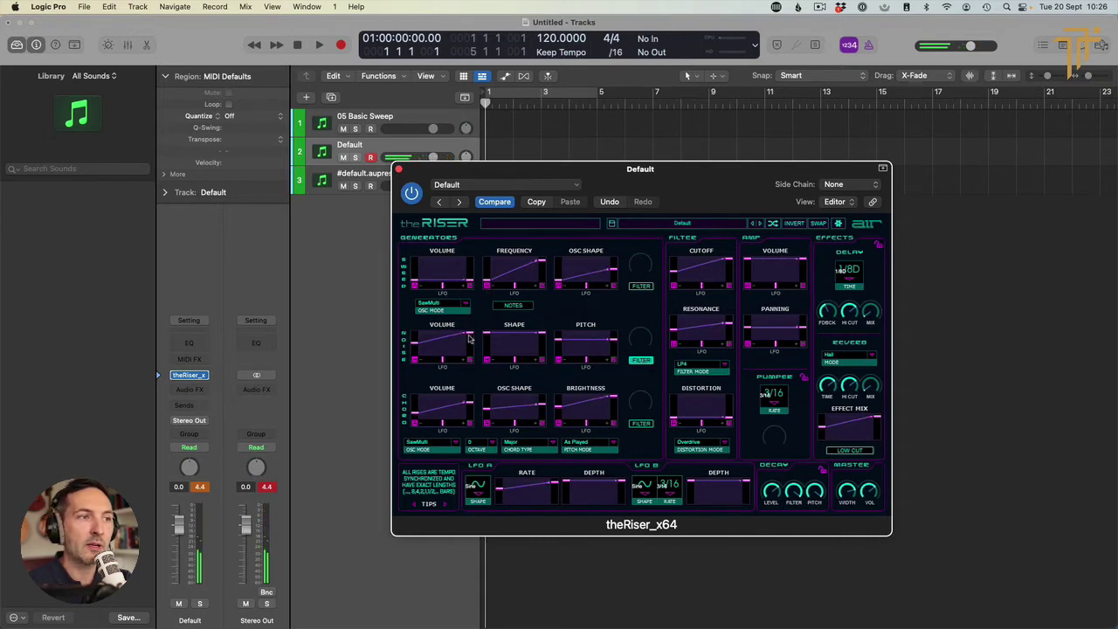
Make the noise and chord volume curves rise from silence to +12 dB
left_click_drag(469, 353, 419, 358)
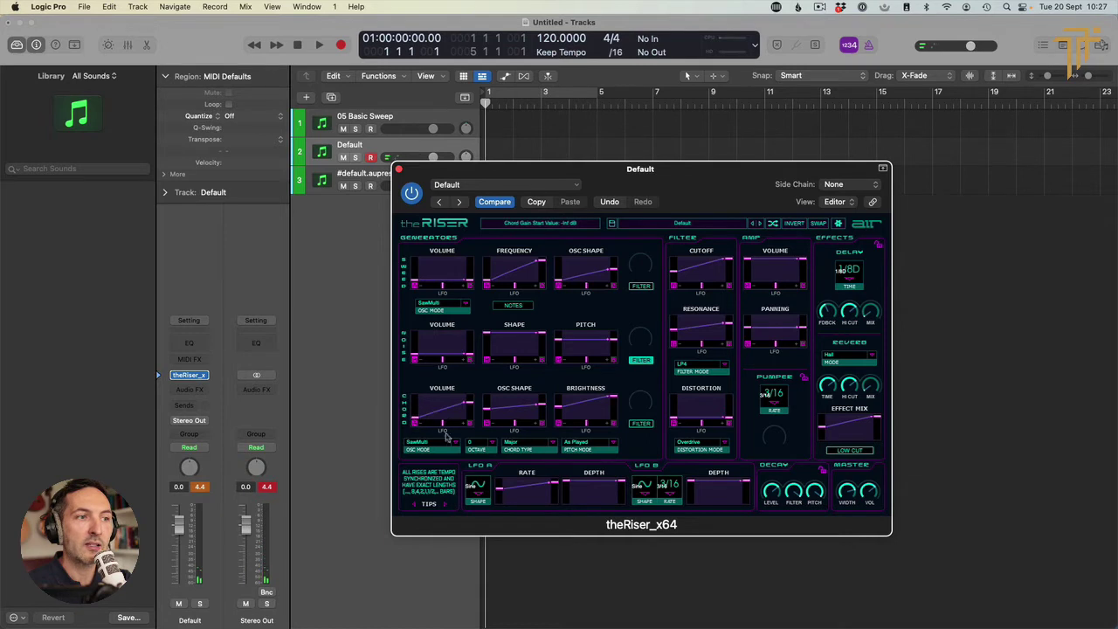
left_click_drag(470, 403, 470, 421)
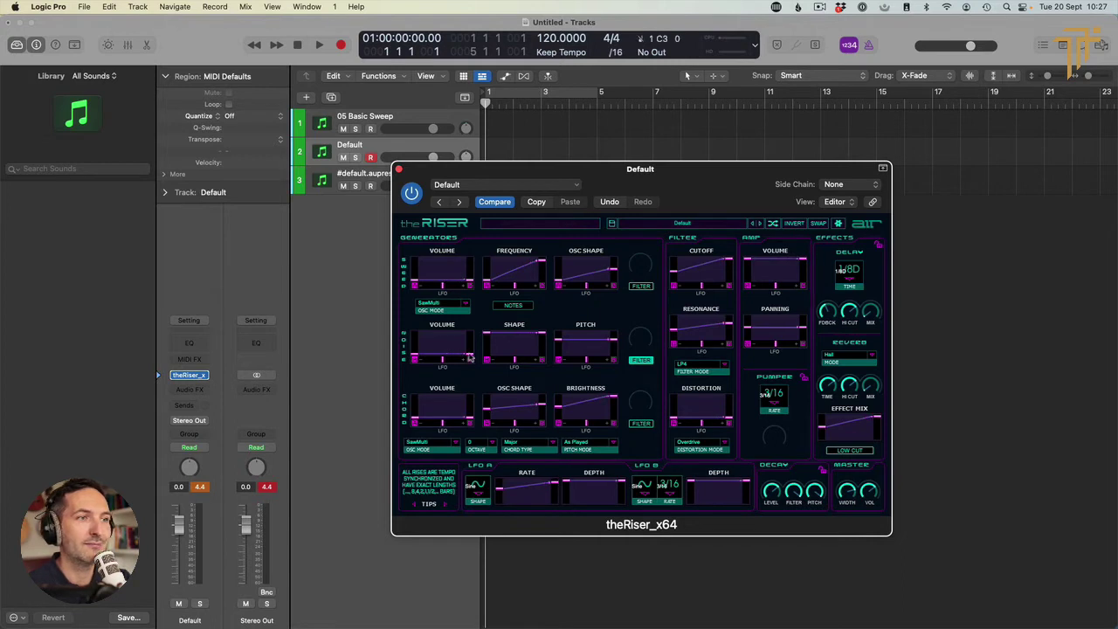
left_click_drag(470, 356, 469, 330)
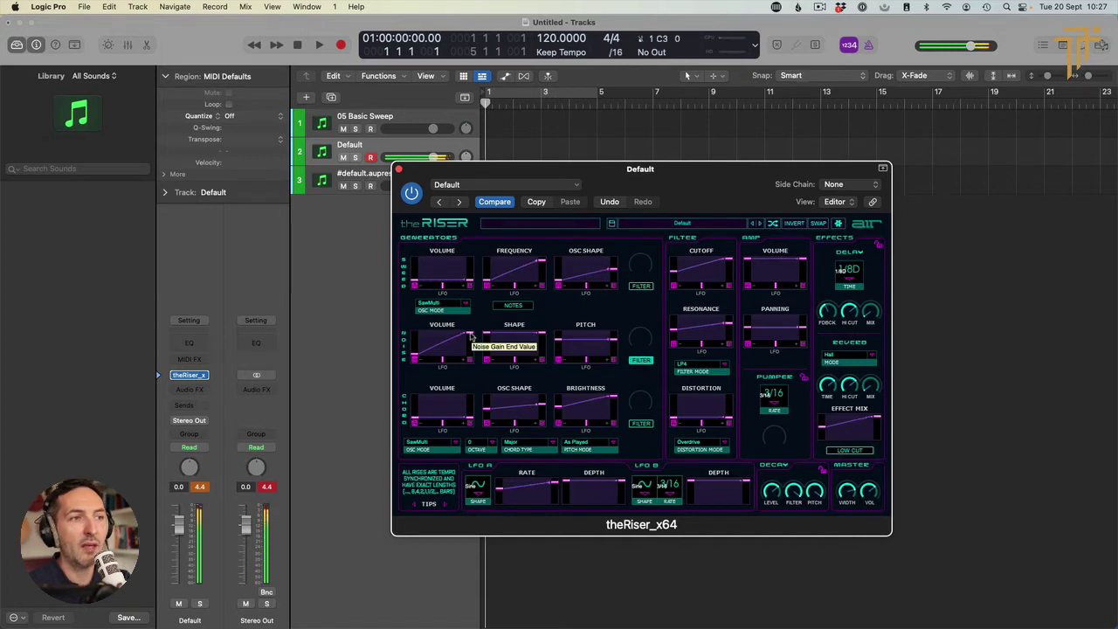
left_click_drag(469, 424, 470, 398)
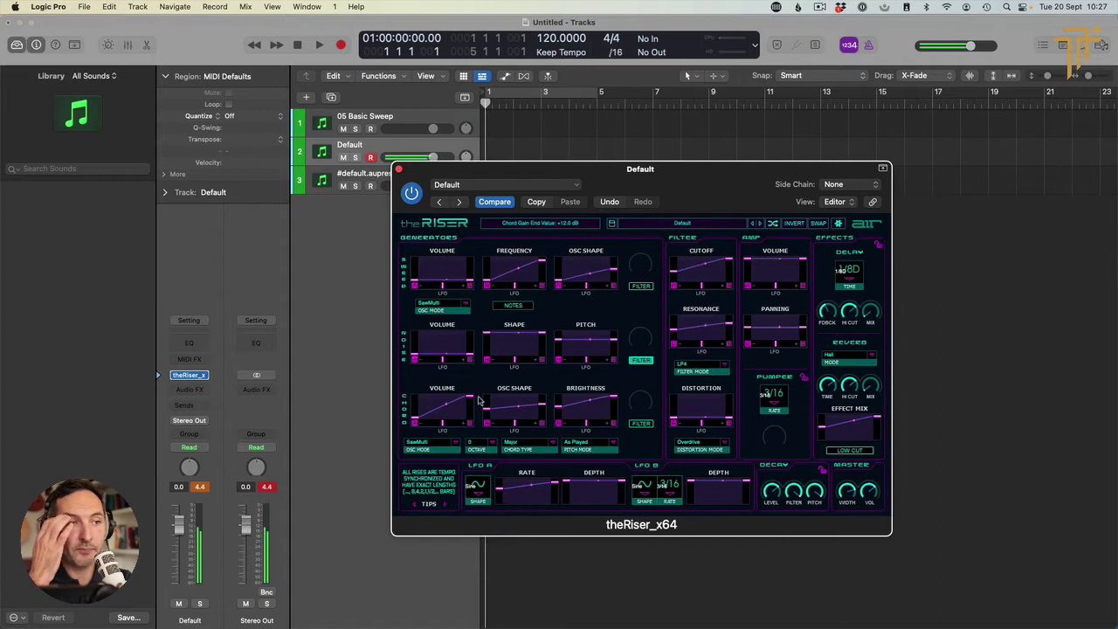
Set the chord type to Minor, trying octave +2 before returning the octave to 0
left_click(527, 446)
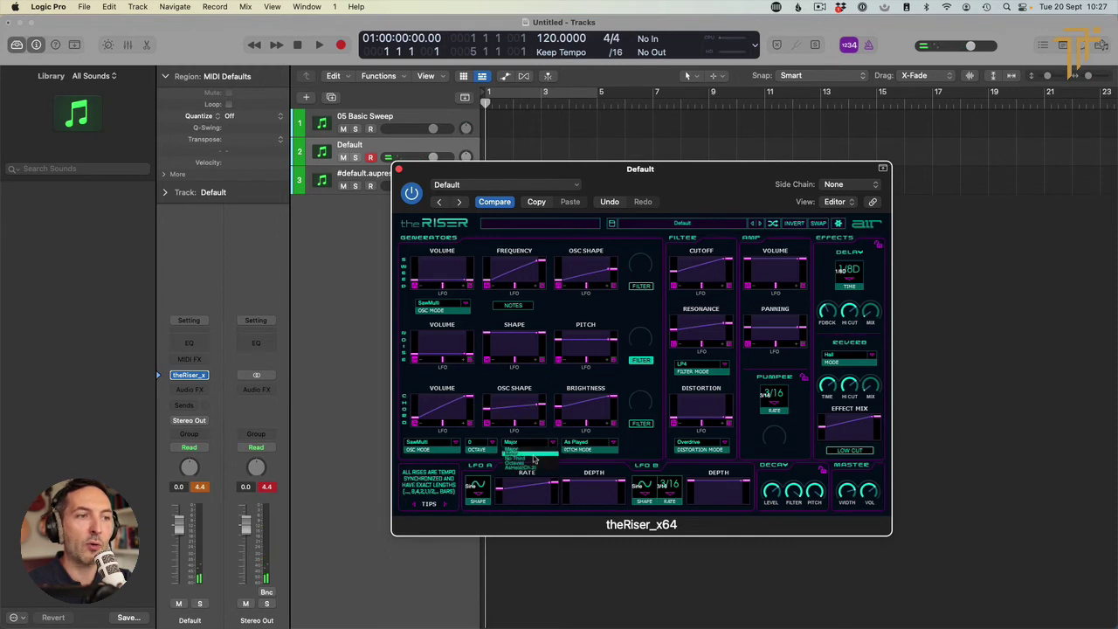
left_click(533, 455)
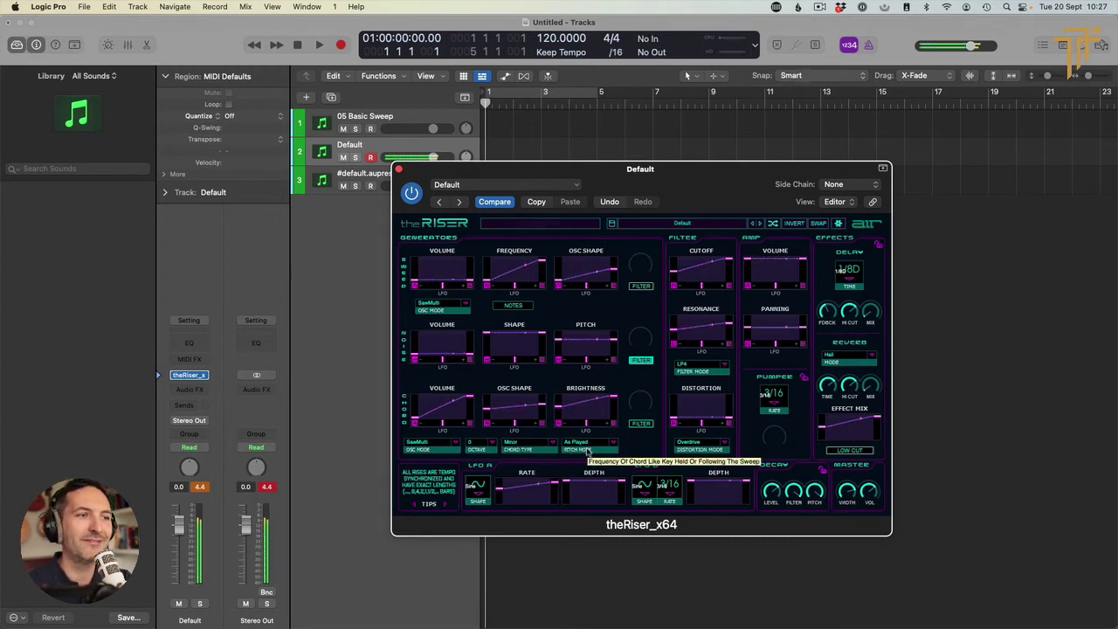
left_click(474, 443)
left_click(482, 479)
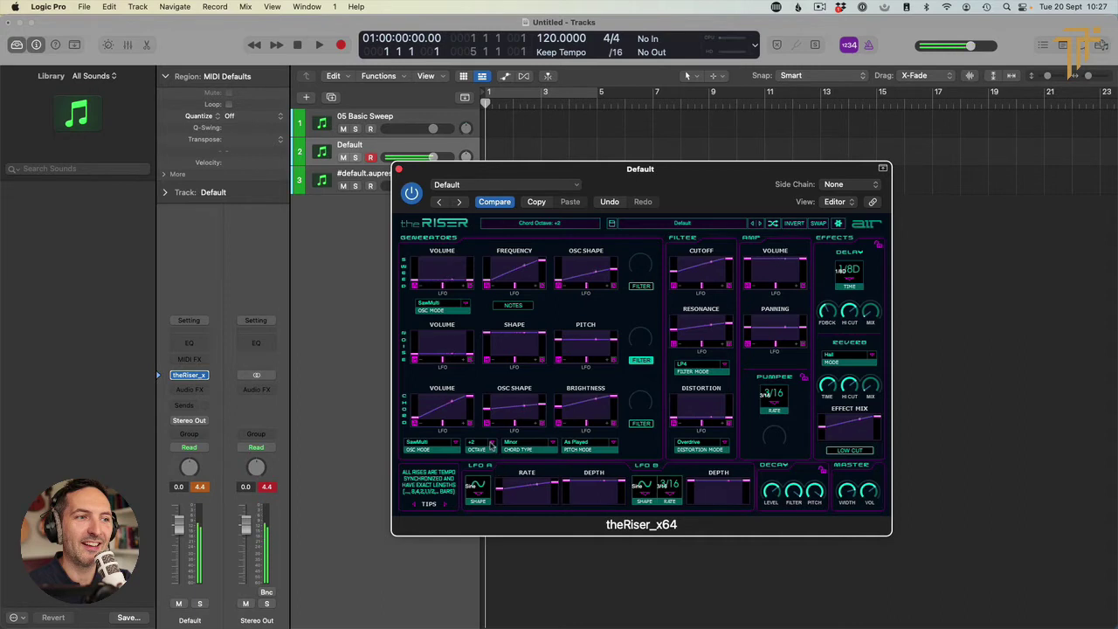
left_click(491, 445)
left_click(482, 466)
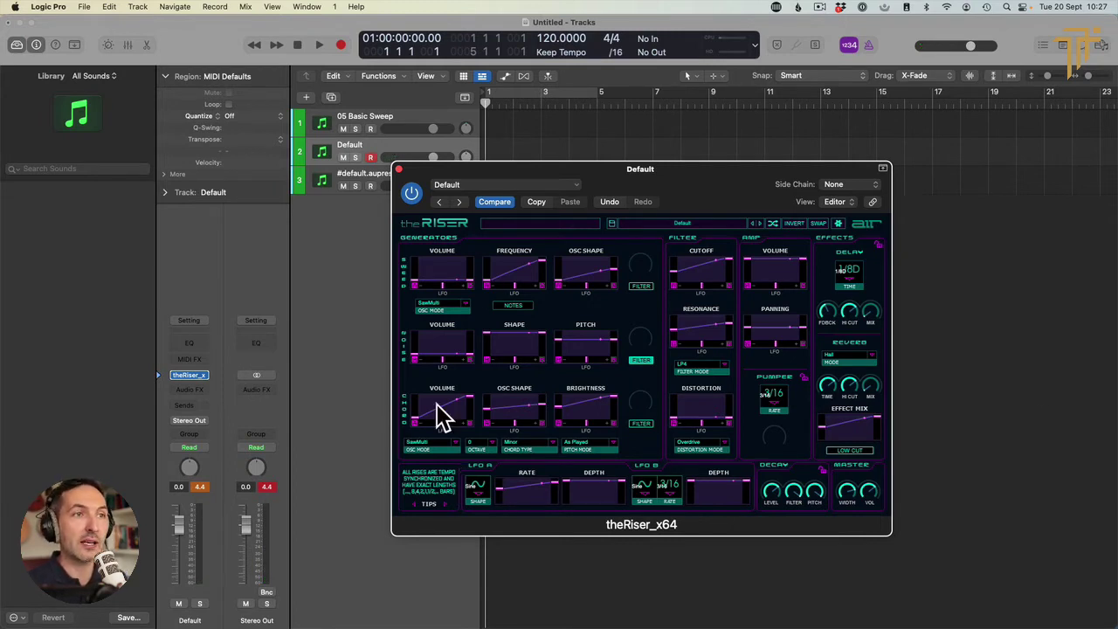
Raise the sweep volume end to +10.5 dB and the chord volume end to -1.5 dB, and silence the noise volume
left_click_drag(713, 207, 624, 208)
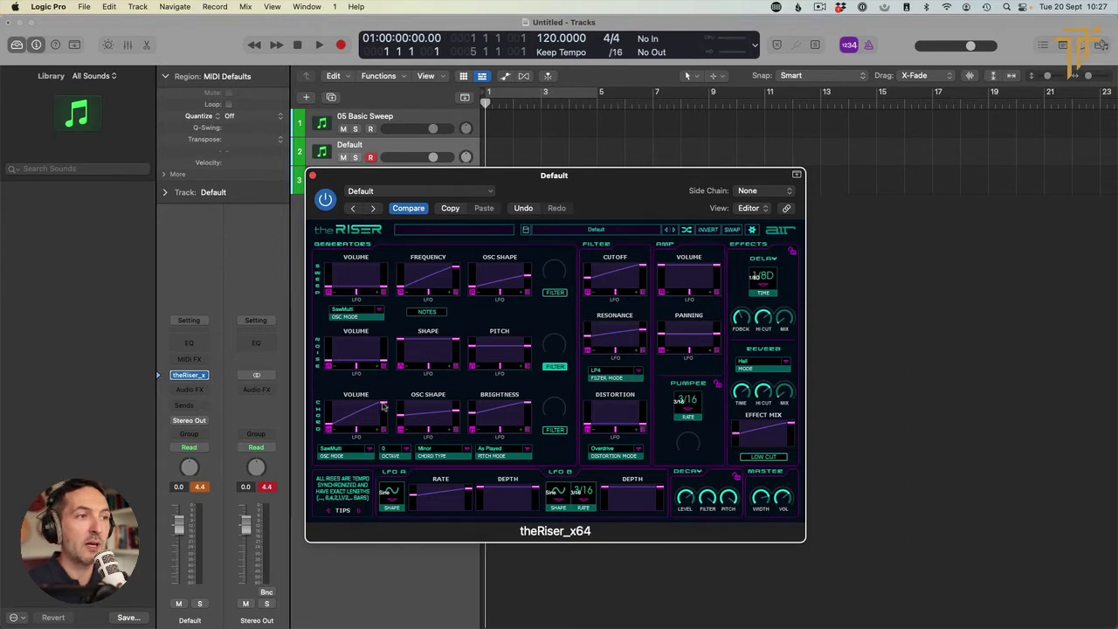
left_click_drag(383, 289, 386, 269)
left_click_drag(383, 360, 384, 343)
left_click_drag(386, 428, 385, 411)
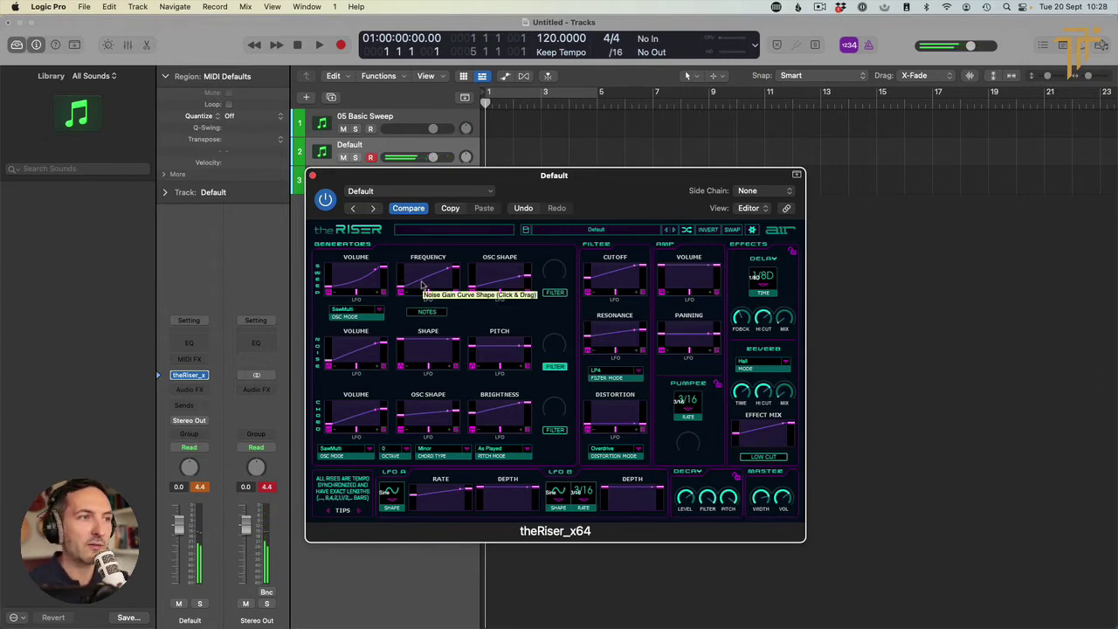
left_click_drag(384, 345, 402, 454)
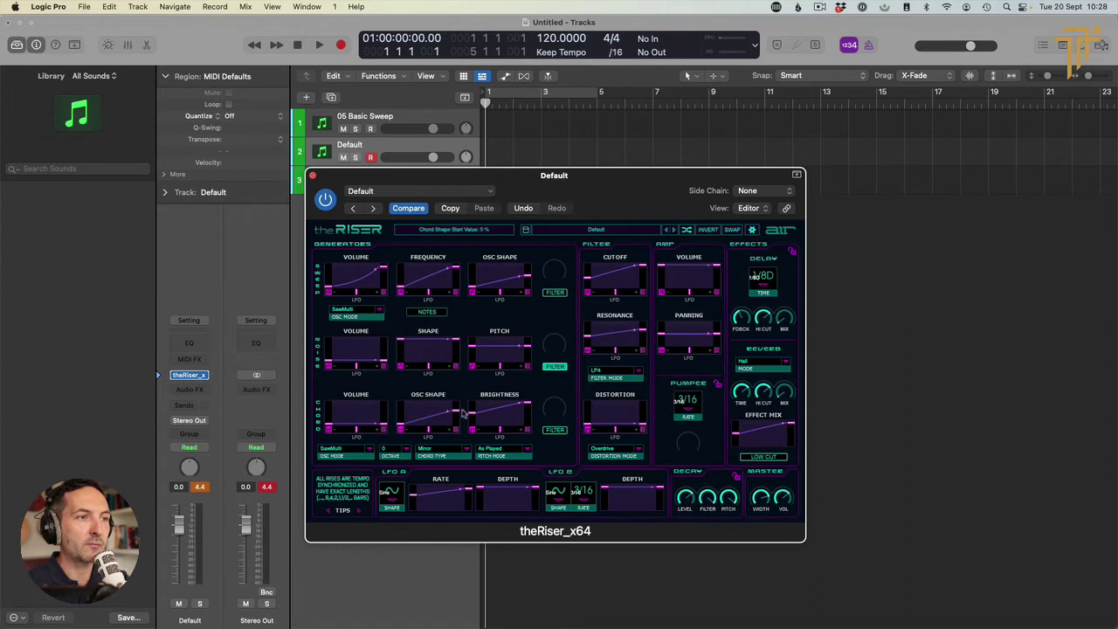
Flatten chord brightness at its 16.8 Hz minimum, noise pitch at -24 semitones, and noise shape at 0 %
left_click_drag(473, 417, 472, 430)
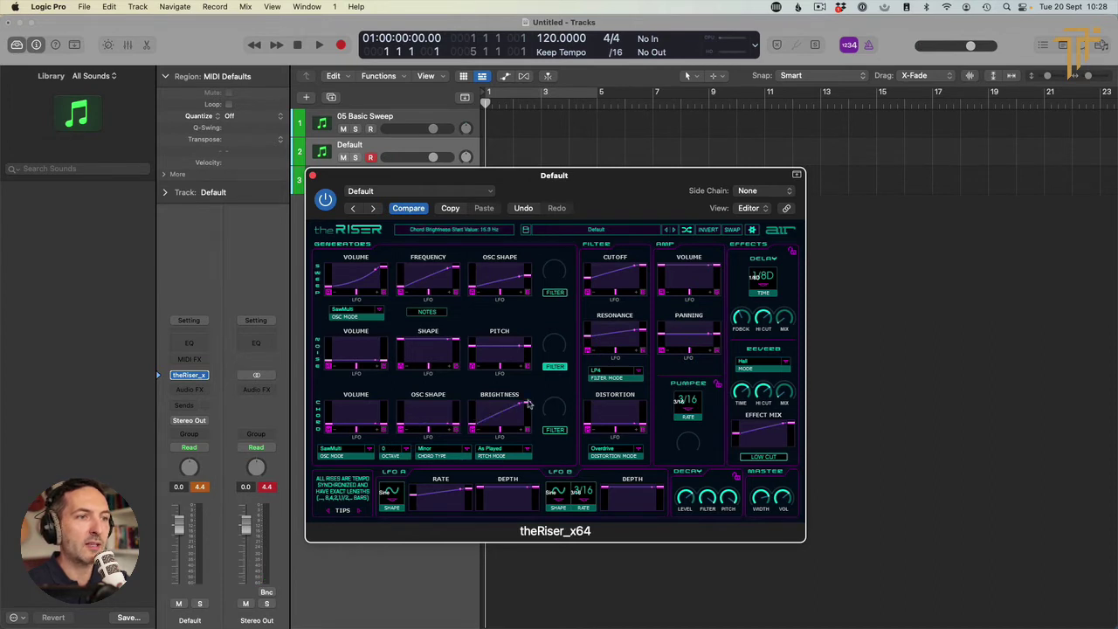
left_click_drag(526, 404, 531, 433)
left_click_drag(474, 350, 479, 390)
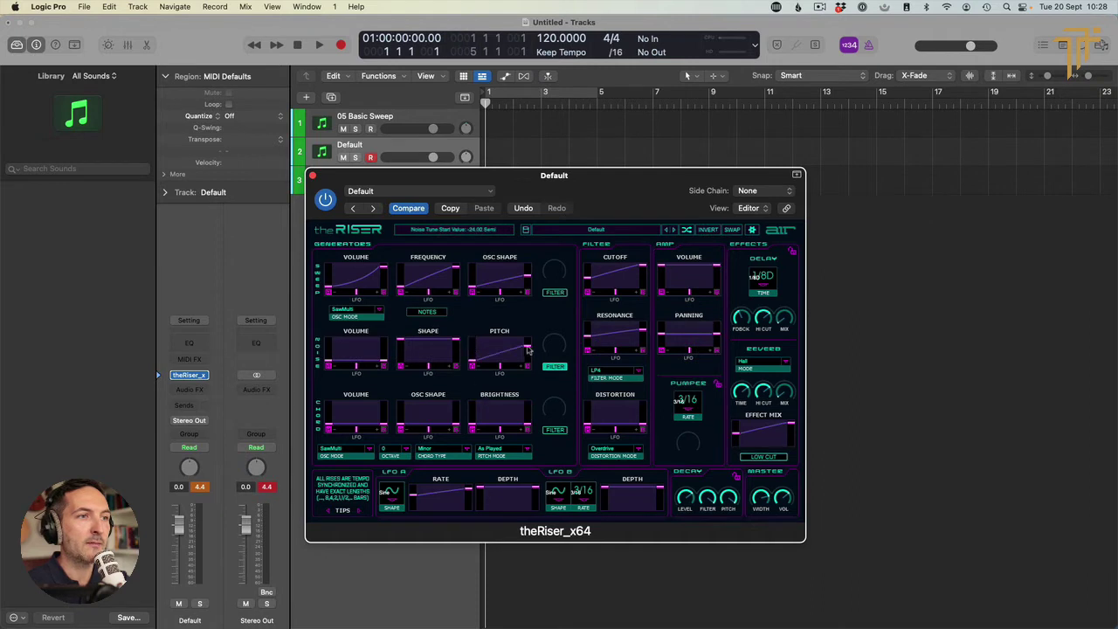
left_click_drag(527, 350, 535, 393)
left_click_drag(404, 342, 413, 390)
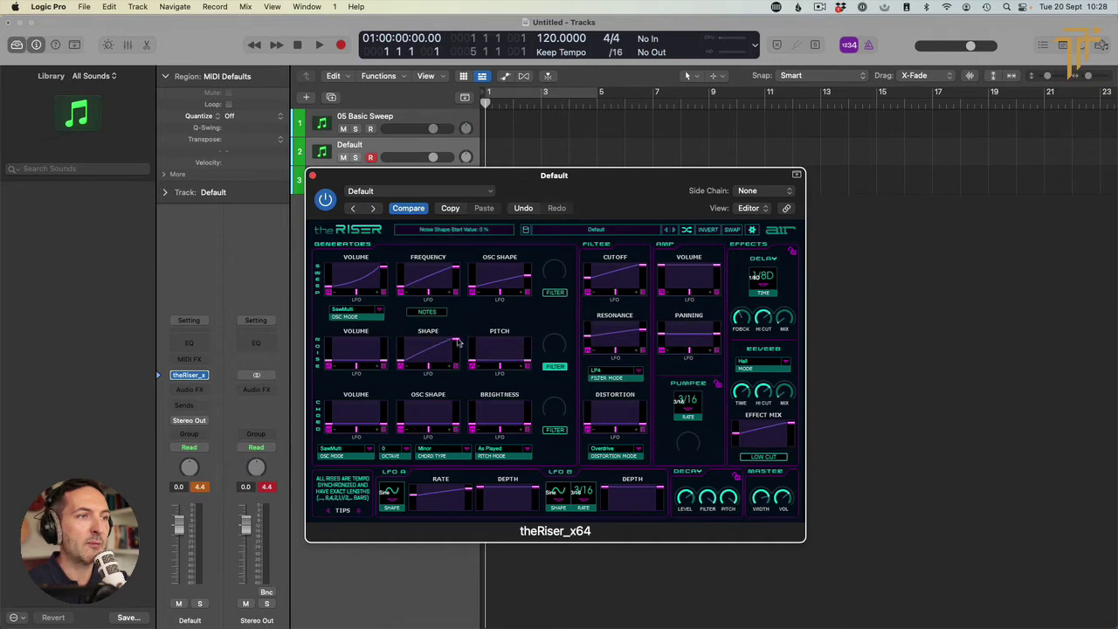
left_click_drag(455, 341, 459, 384)
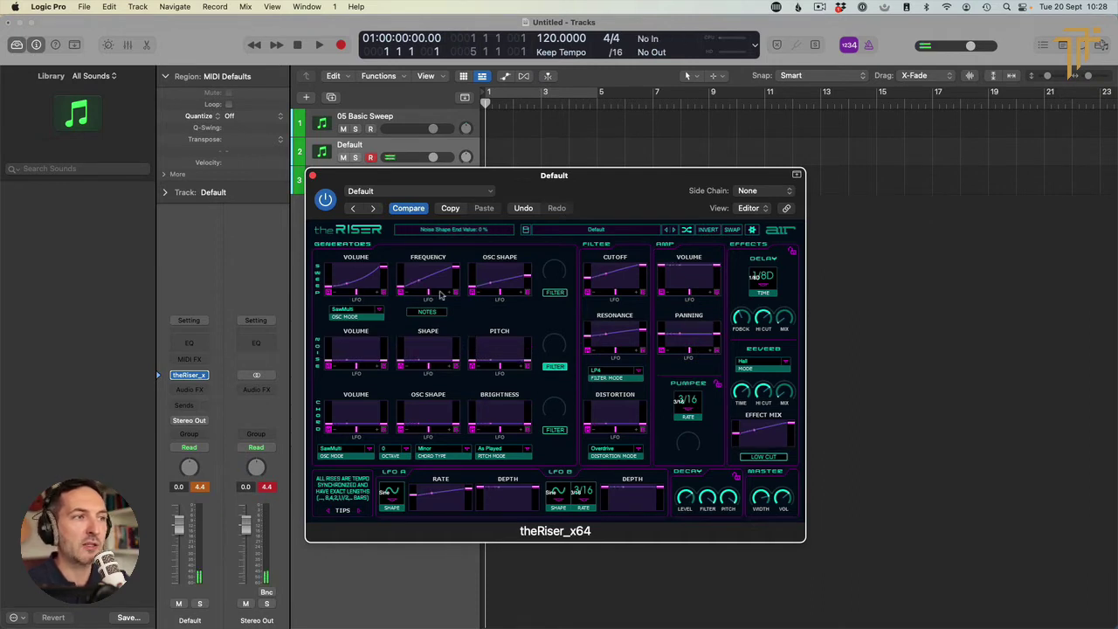
Try SawXMod, SquareSync and SquareMulti, then settle the sweep oscillator mode on SawMulti
left_click(381, 312)
left_click(382, 316)
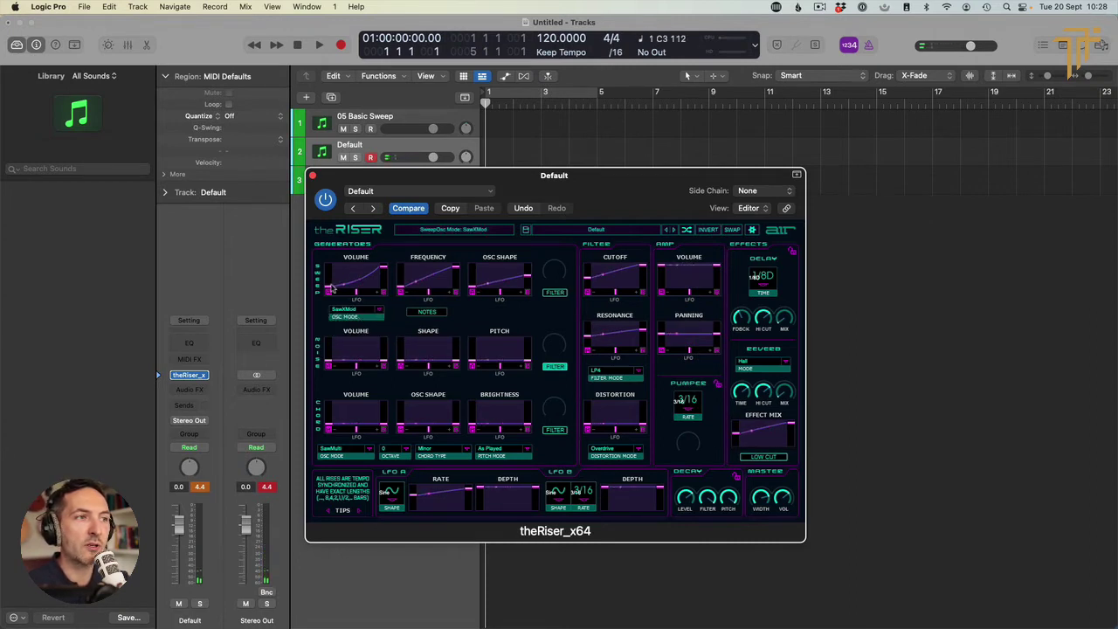
left_click(382, 311)
left_click(385, 316)
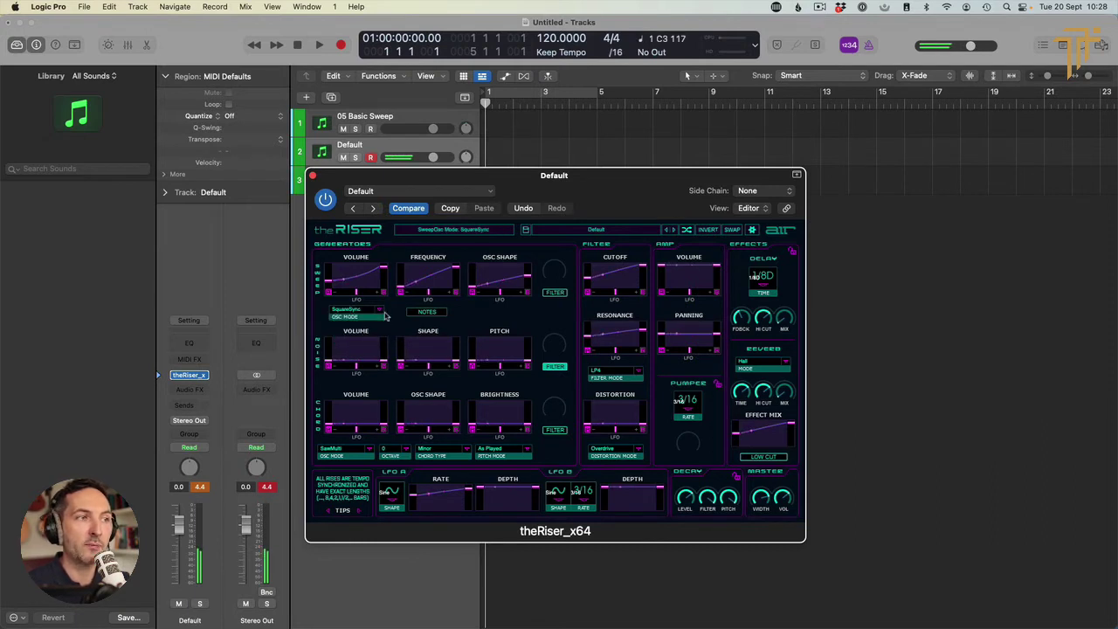
left_click(381, 312)
left_click(360, 346)
left_click(382, 312)
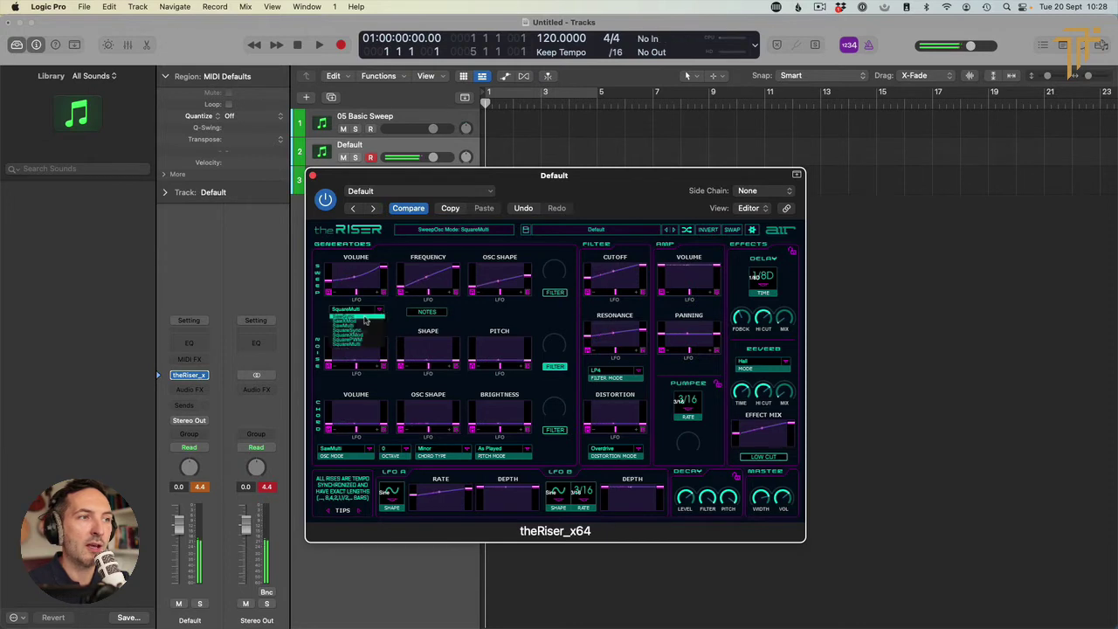
left_click(360, 322)
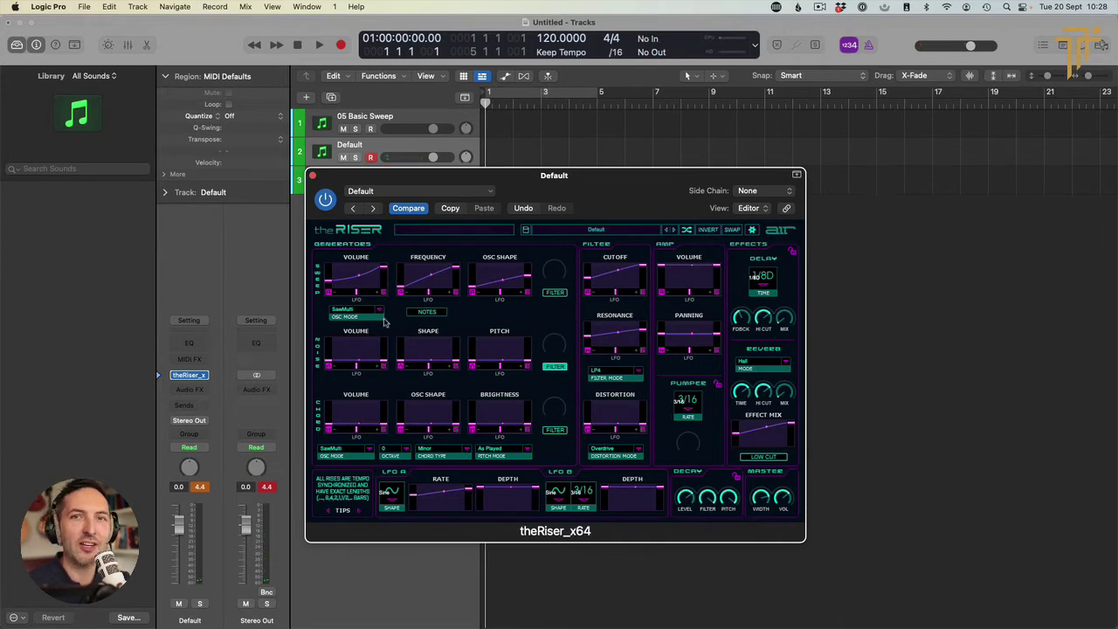
left_click(380, 312)
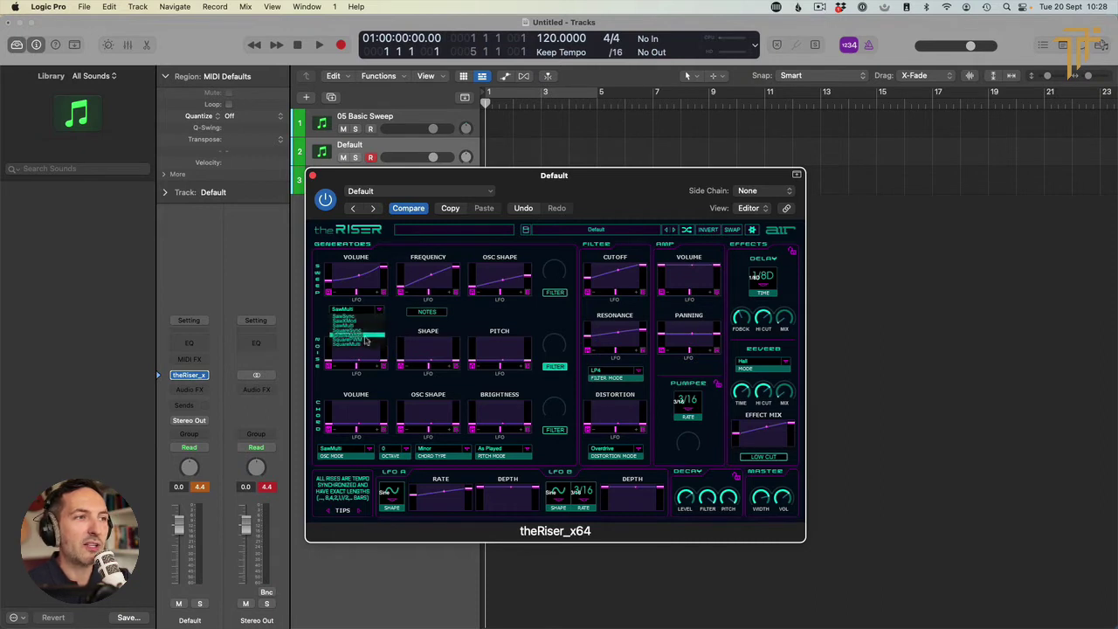
left_click(402, 305)
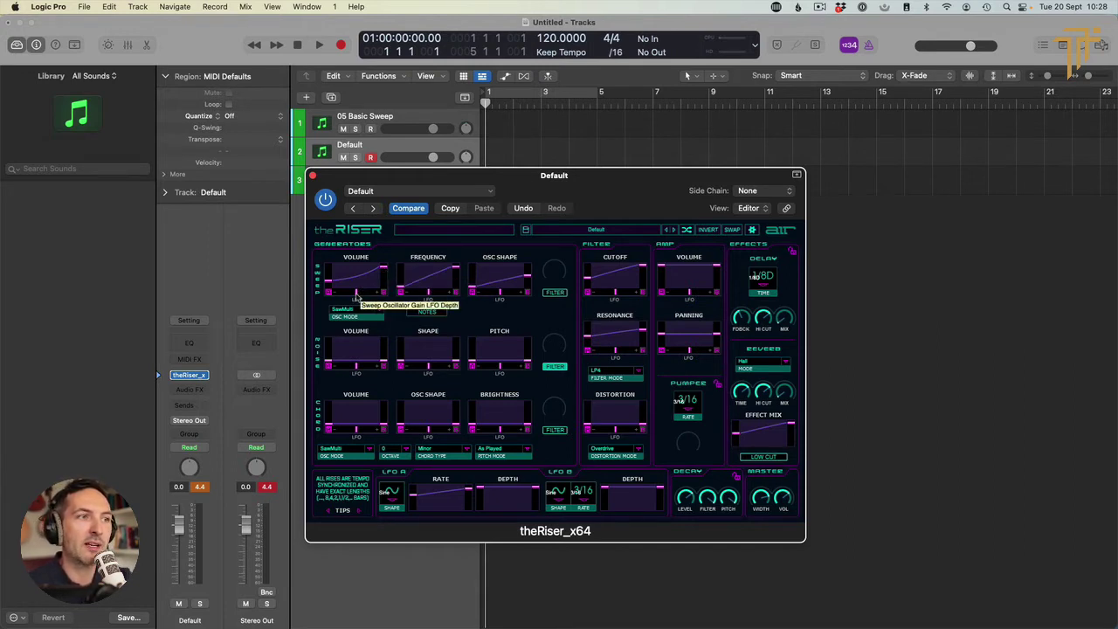
Set the sweep volume LFO depth to +3 % and play C3 twice to audition the riser
left_click_drag(357, 297, 374, 294)
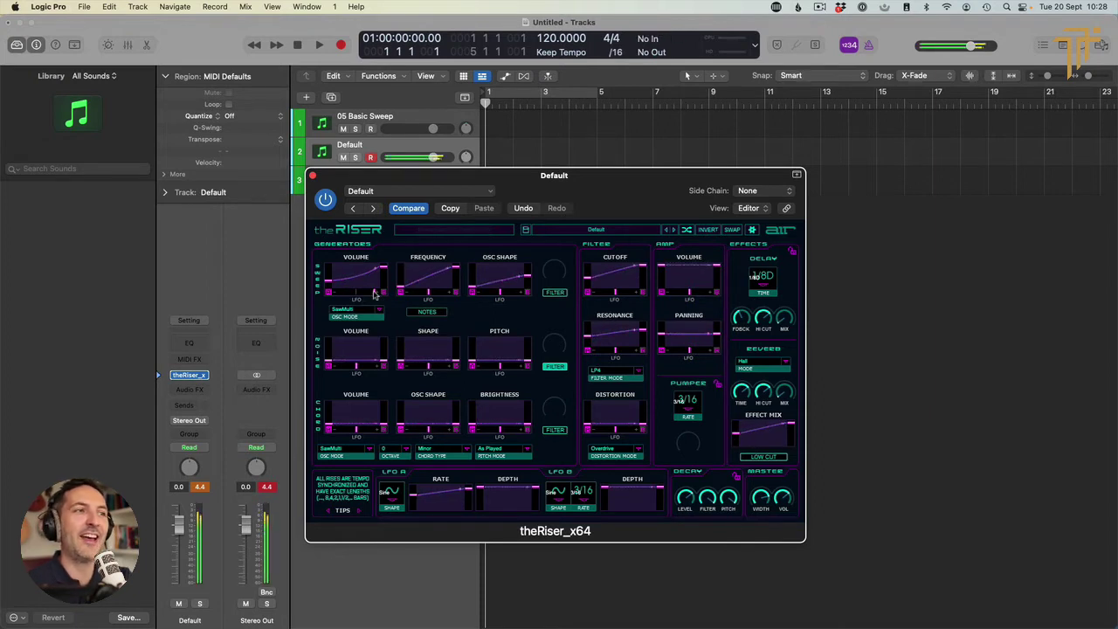
left_click_drag(374, 293, 356, 297)
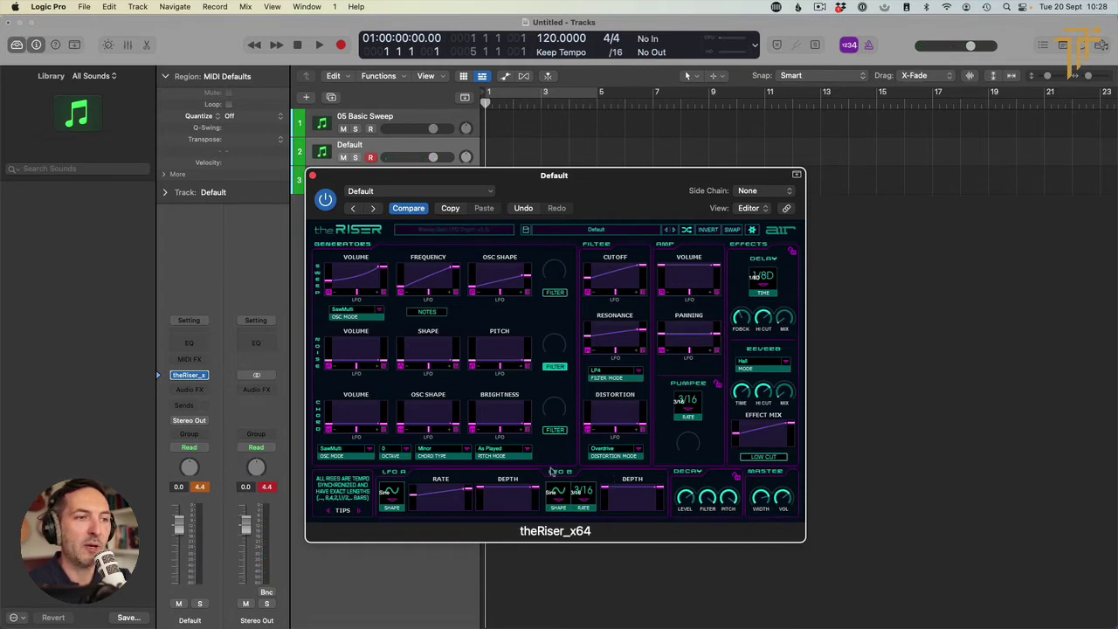
key("a")
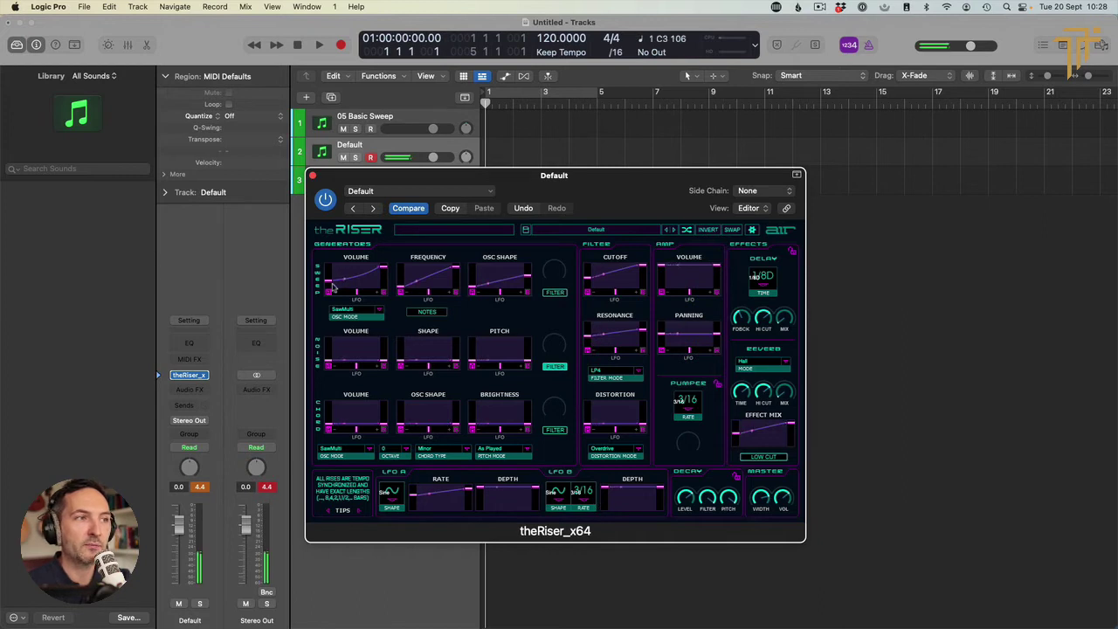
key("a")
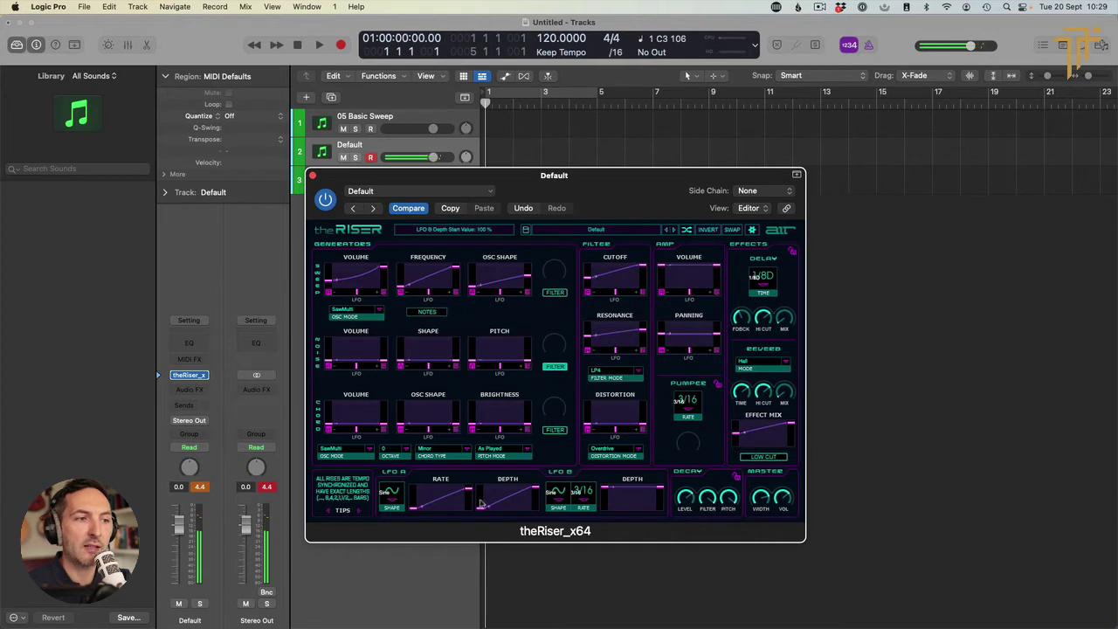
Route LFO B to the sweep frequency, start it at 25 Hz, and drop LFO A's start rate to 159 mHz
left_click_drag(418, 511, 486, 482)
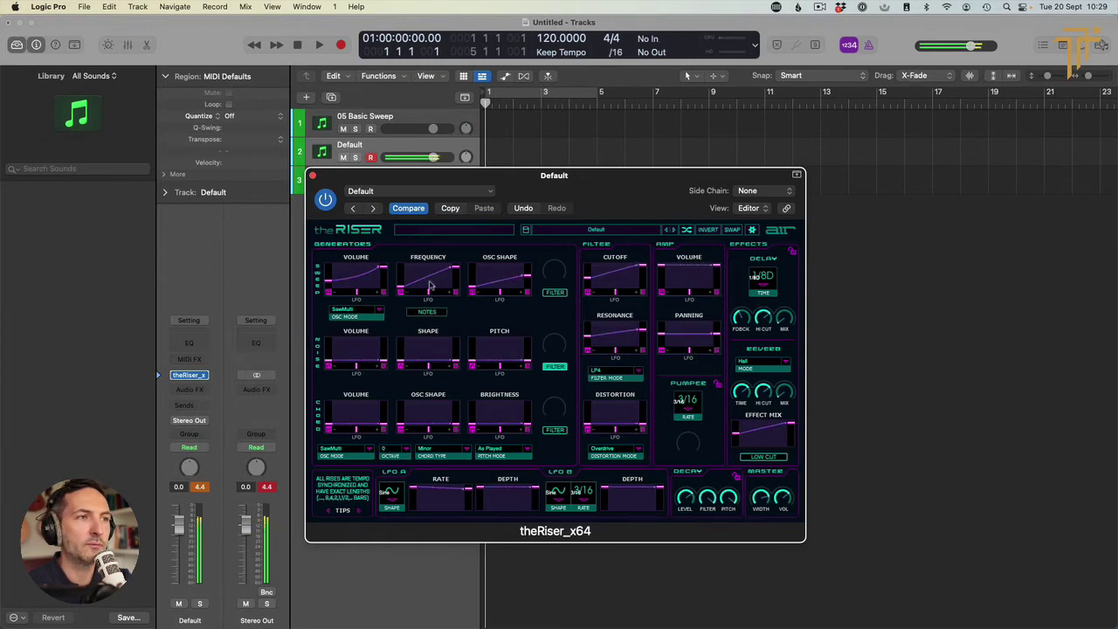
left_click(455, 294)
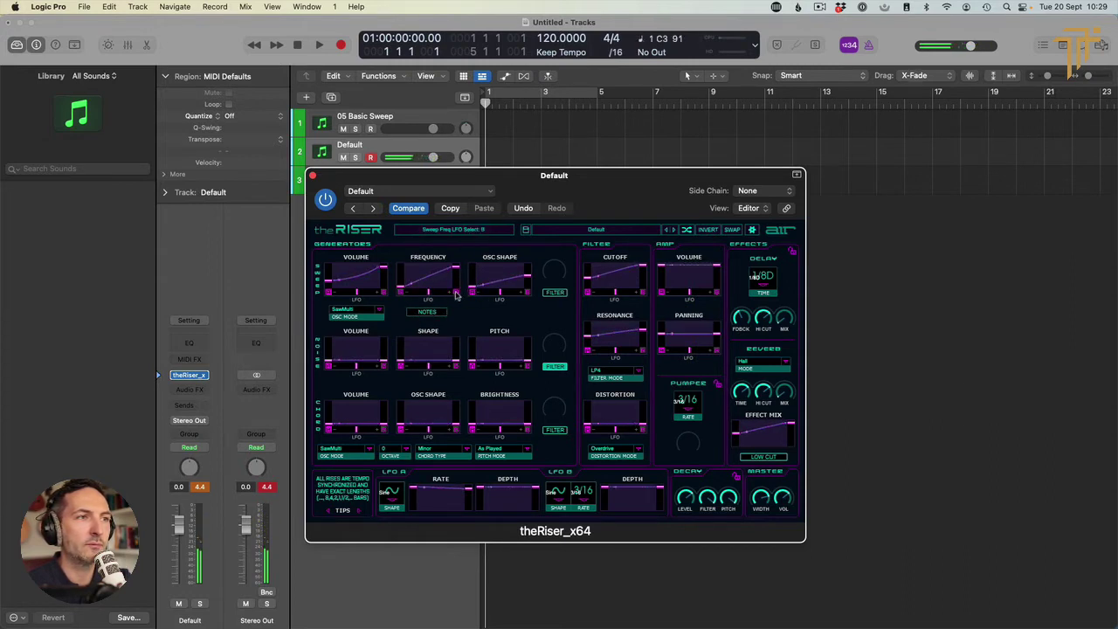
left_click_drag(400, 289, 455, 297)
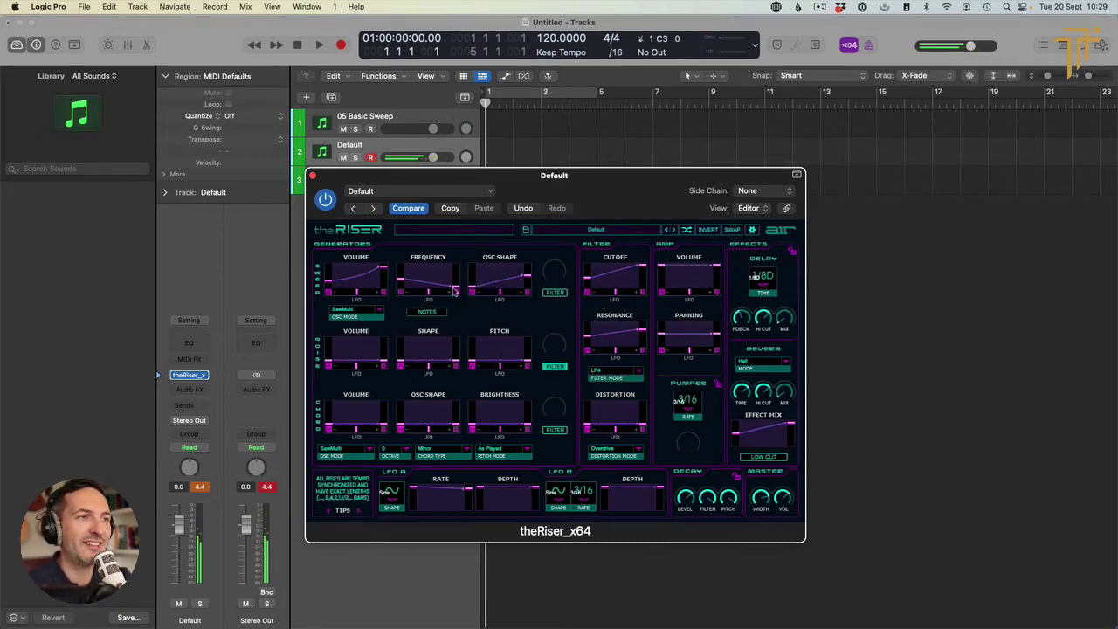
left_click_drag(453, 285, 528, 267)
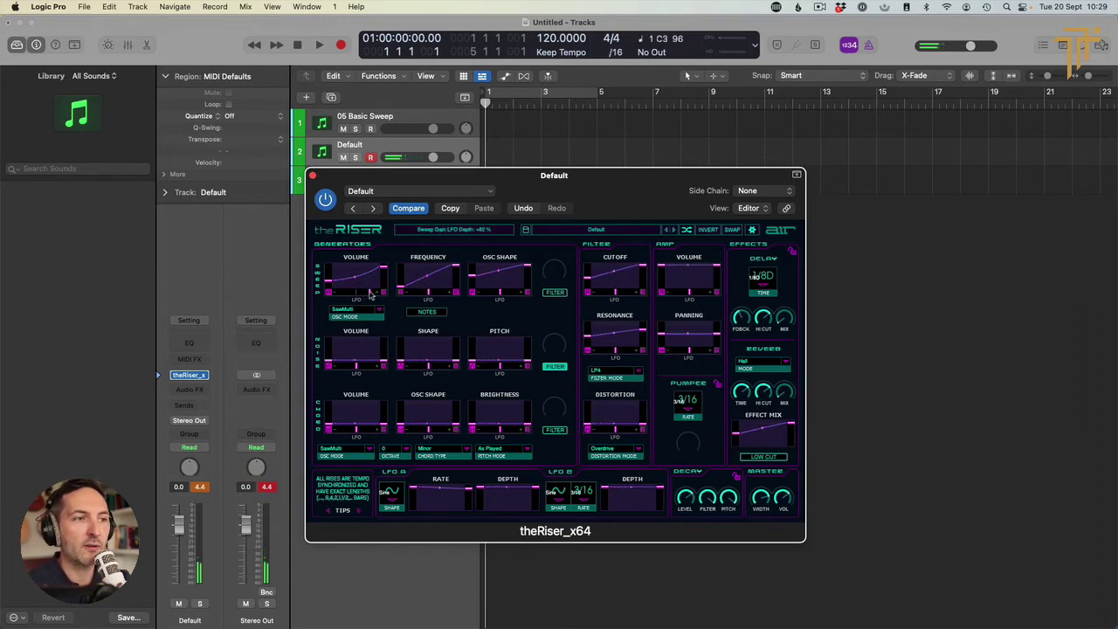
mouse_move(414, 495)
left_mouse_down()
mouse_move(414, 511)
mouse_move(414, 494)
left_mouse_up()
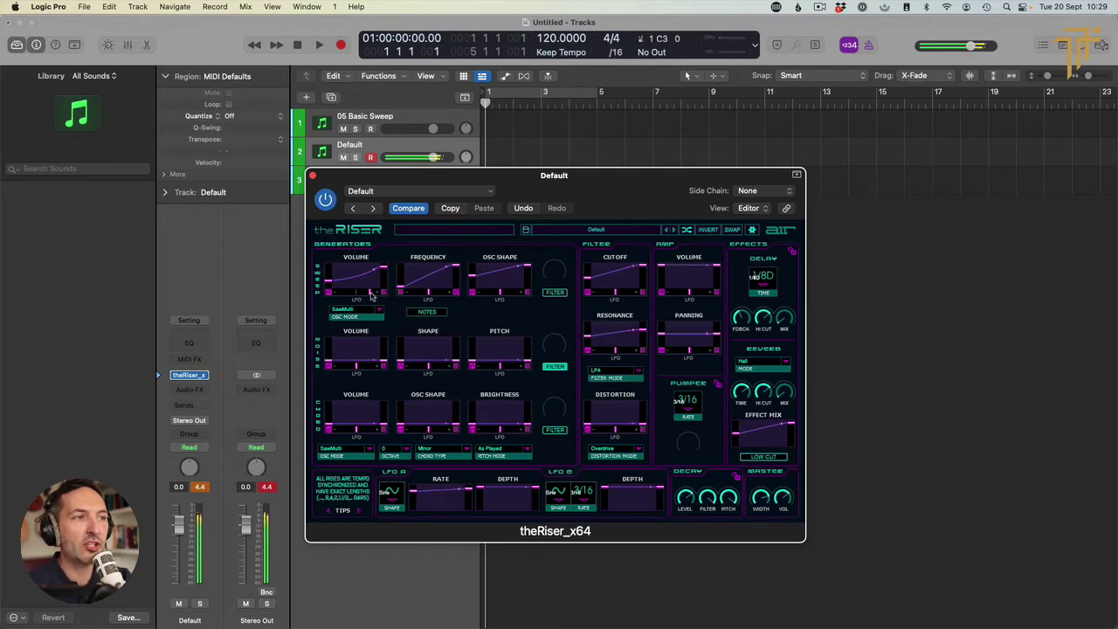
Readjust the sweep volume LFO depth, trying -74 % and +89 % before settling near +77 %
left_click_drag(369, 297, 339, 297)
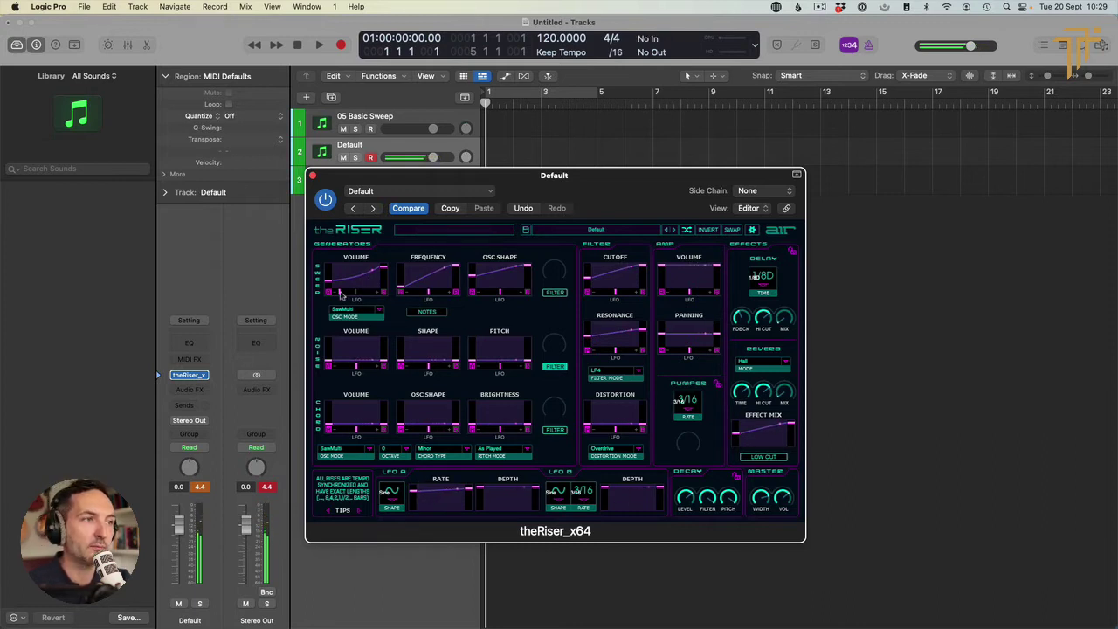
mouse_move(341, 294)
left_mouse_down()
mouse_move(373, 297)
mouse_move(356, 299)
left_mouse_up()
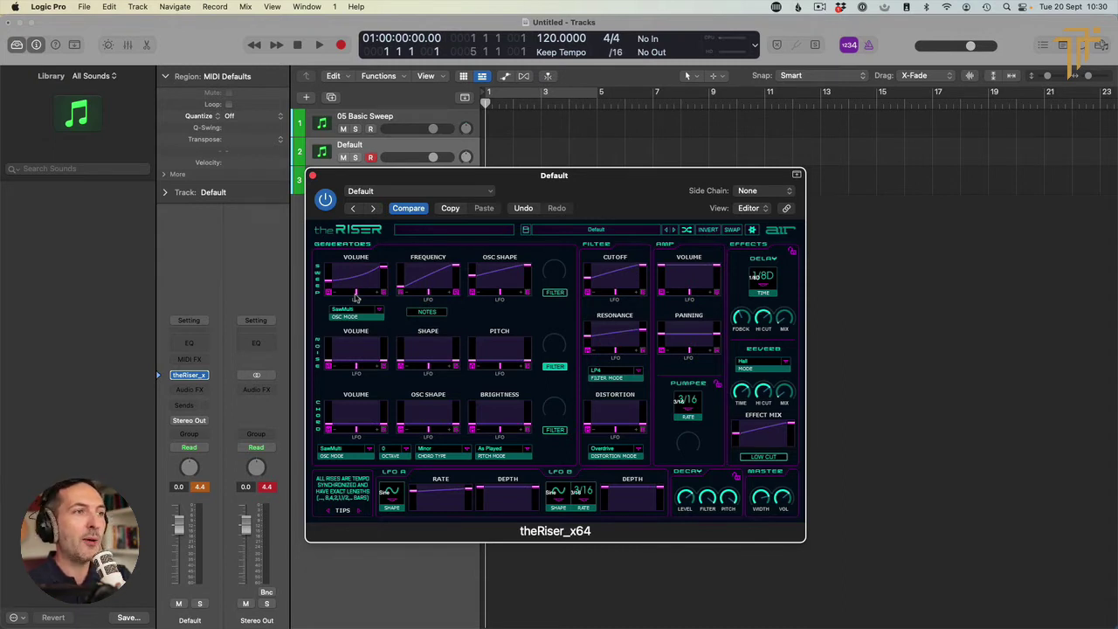
left_click_drag(355, 298, 374, 296)
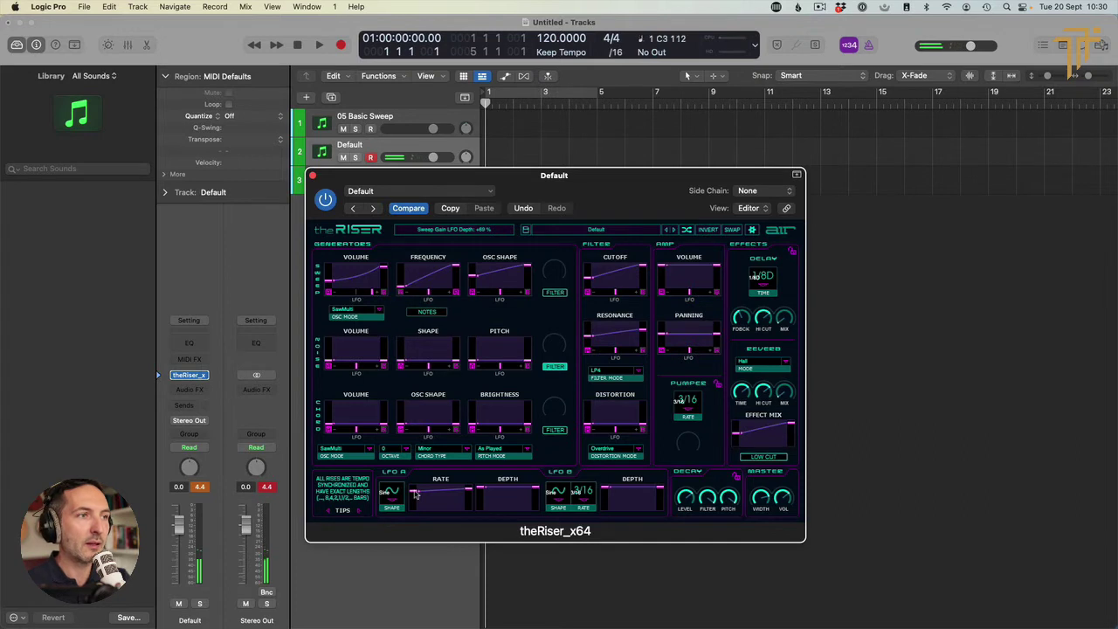
Set LFO A's start rate to 400 mHz, fade LFO B depth to 0 %, and give sweep frequency +100 % LFO depth
mouse_move(416, 503)
left_mouse_down()
mouse_move(419, 525)
mouse_move(420, 512)
left_mouse_up()
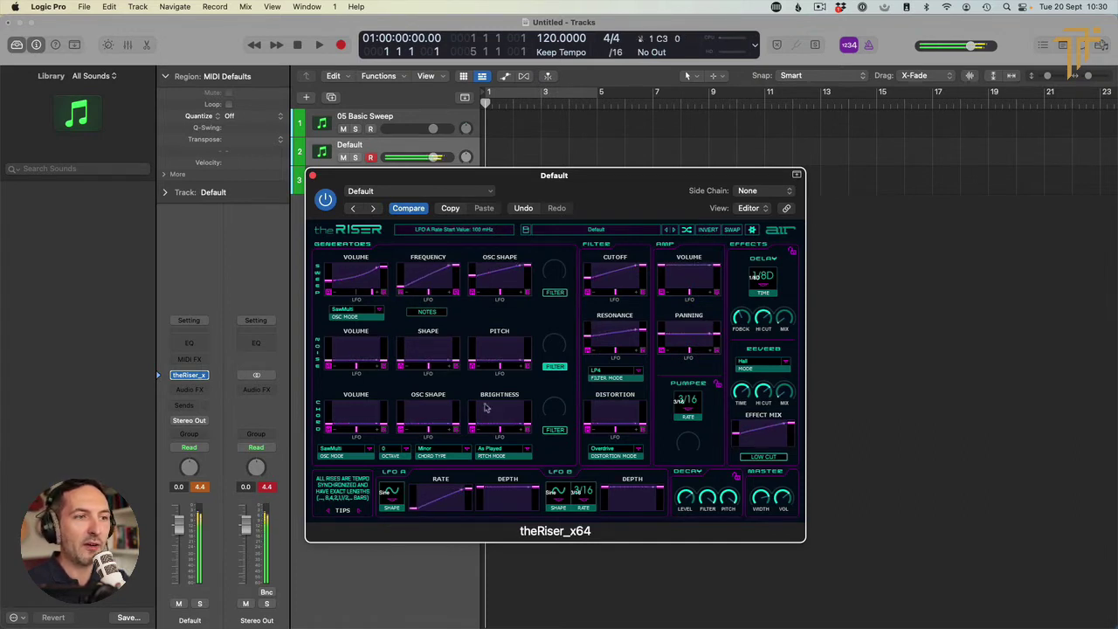
left_click_drag(604, 495, 611, 529)
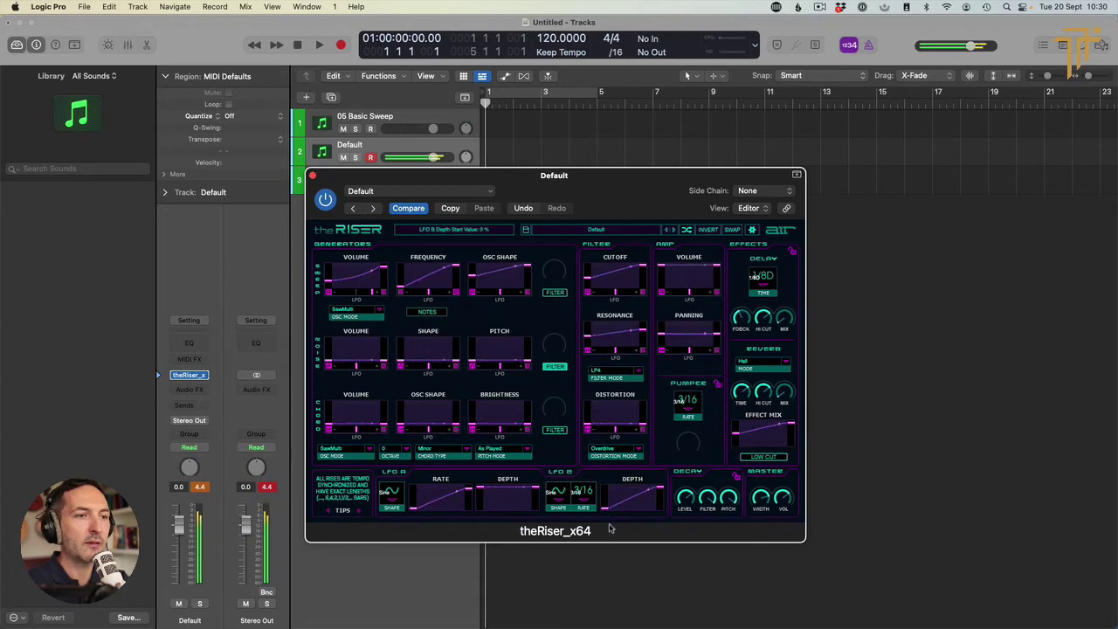
left_click_drag(660, 490, 658, 529)
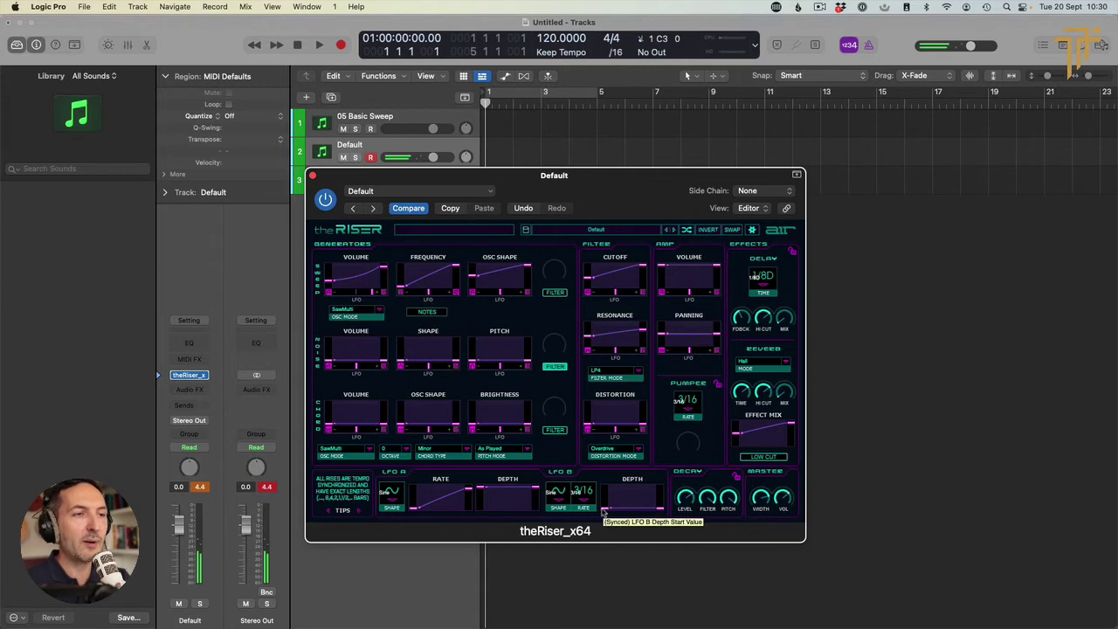
left_click_drag(603, 513, 605, 490)
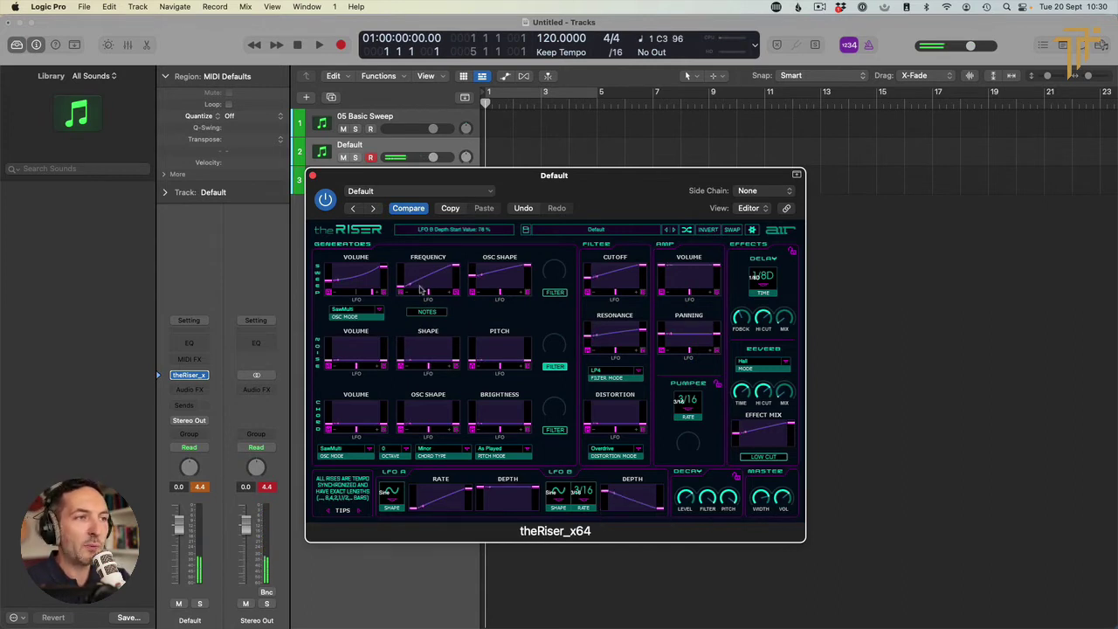
left_click_drag(386, 295, 353, 291)
mouse_move(427, 295)
left_mouse_down()
mouse_move(456, 294)
mouse_move(400, 298)
mouse_move(427, 299)
left_mouse_up()
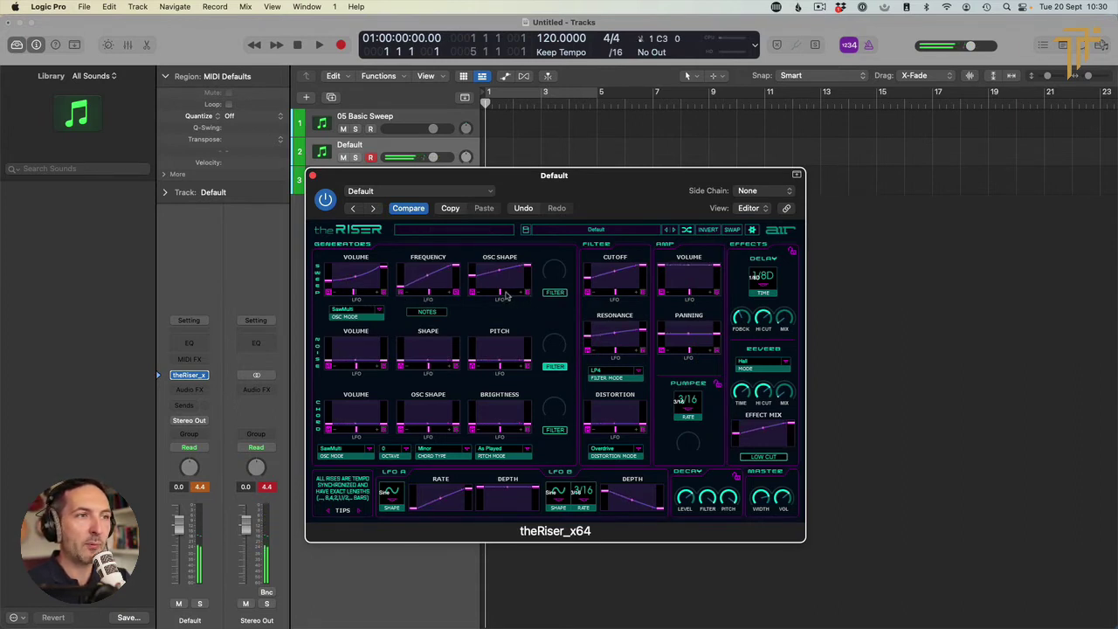
Lower the sweep osc shape end to 41 % and the frequency end to about 25 Hz
mouse_move(504, 295)
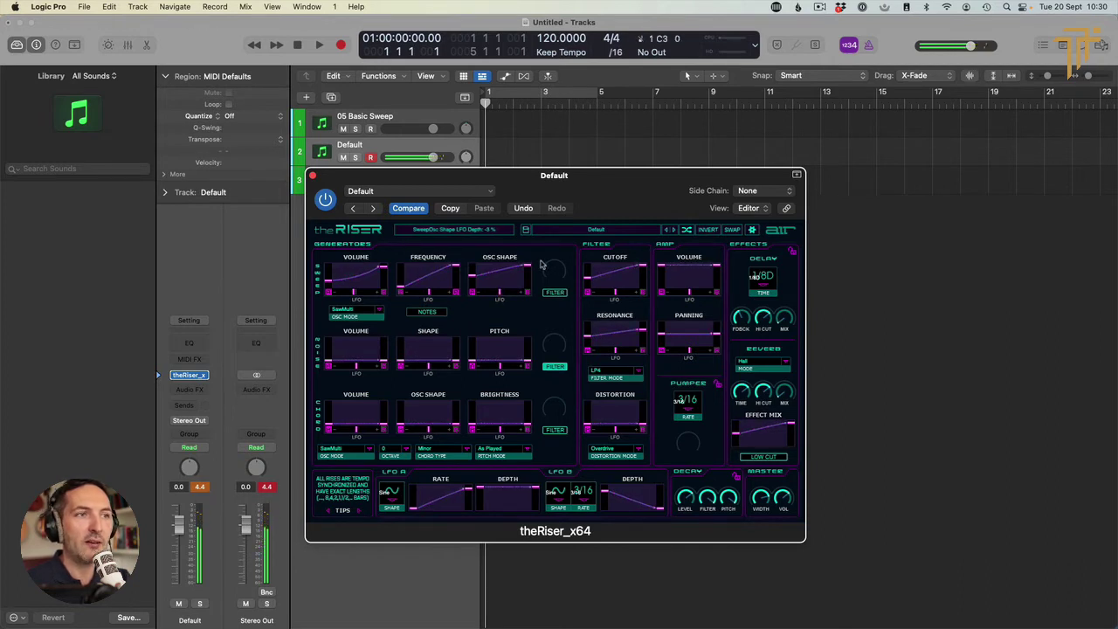
left_click_drag(528, 269, 528, 281)
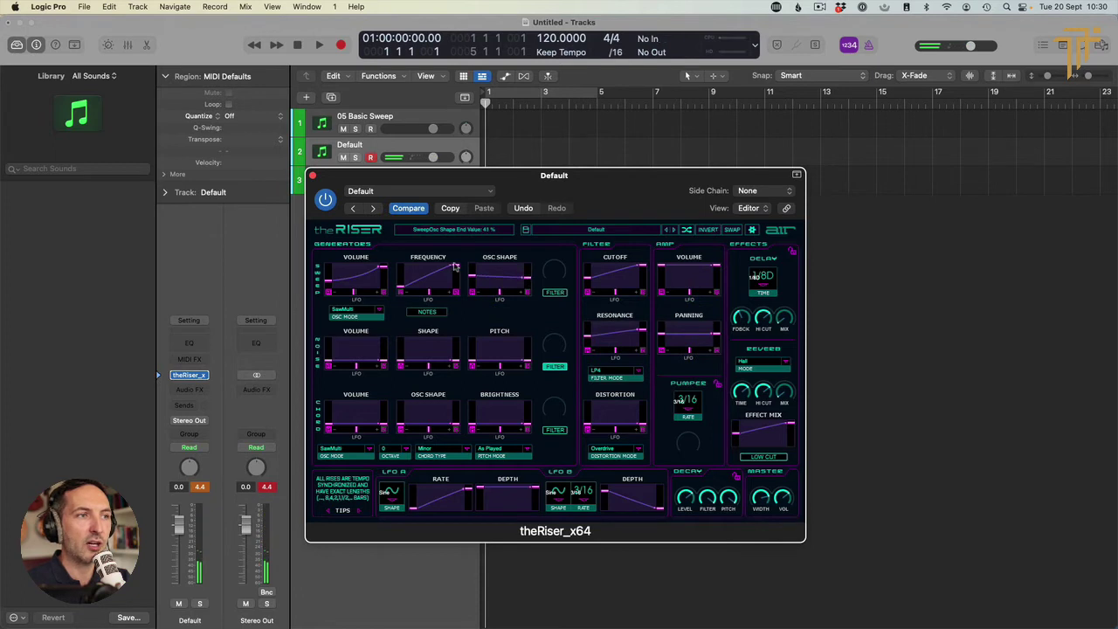
left_click_drag(452, 271, 454, 286)
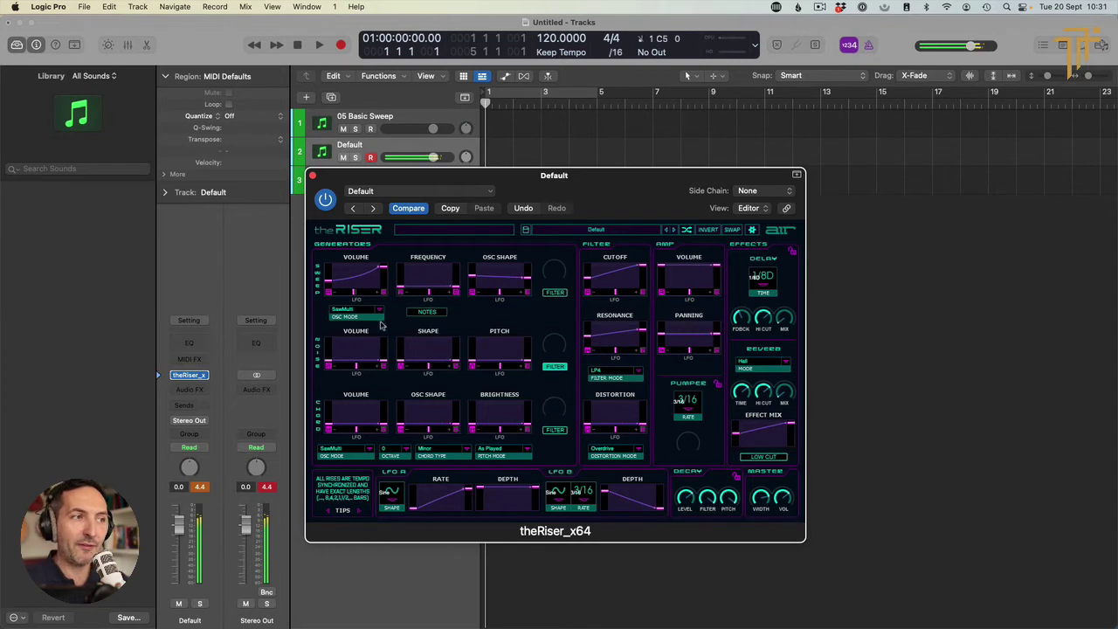
Drop Sweep volume start to -Inf and osc shape to 0 %; ramp Noise volume to +12 dB and pitch to 12 semitones
left_click_drag(382, 268, 382, 288)
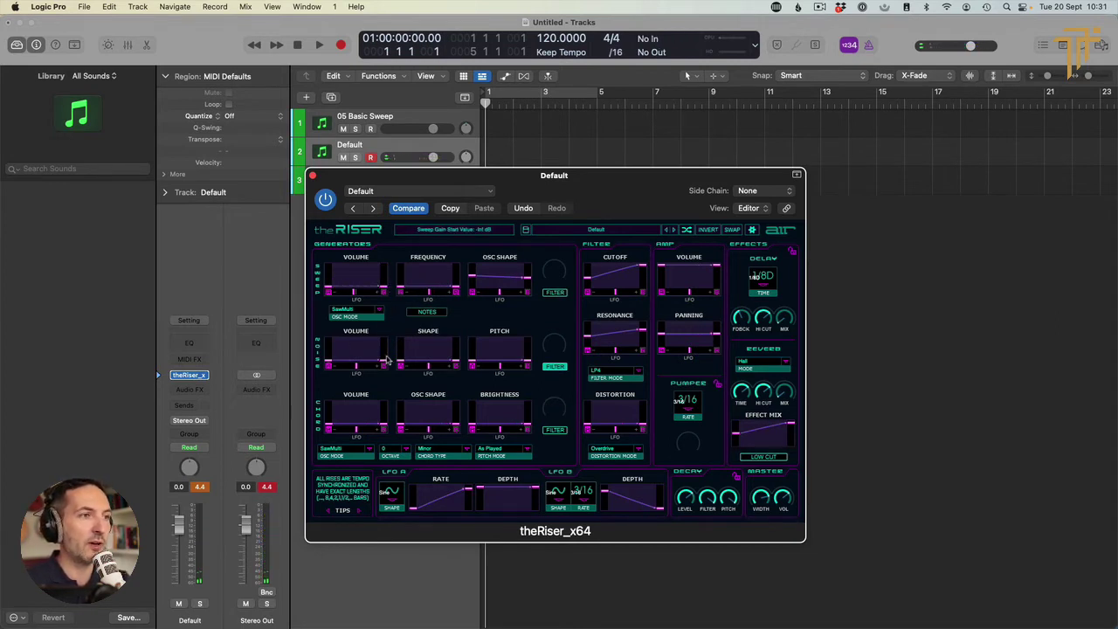
left_click_drag(384, 363, 387, 333)
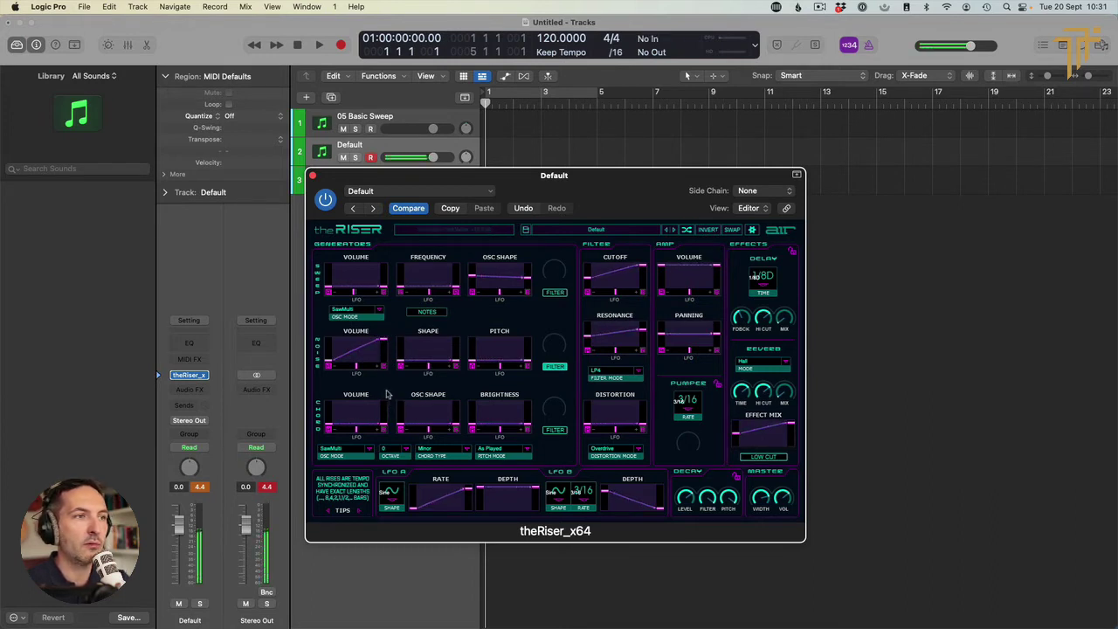
left_click_drag(471, 278, 473, 348)
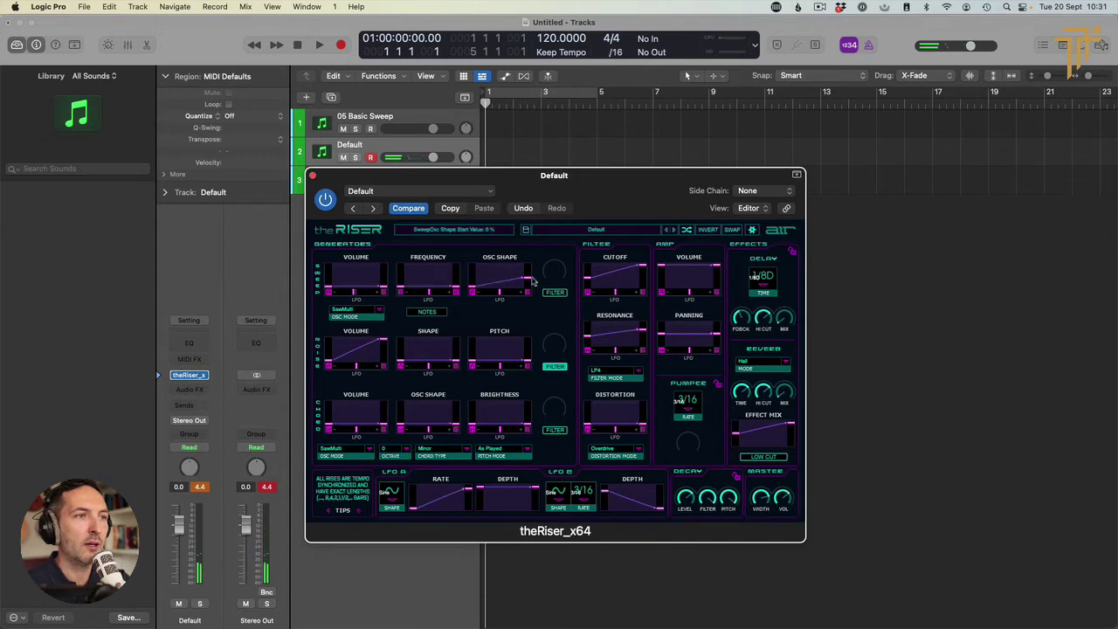
left_click_drag(529, 281, 536, 325)
left_click_drag(527, 364, 526, 337)
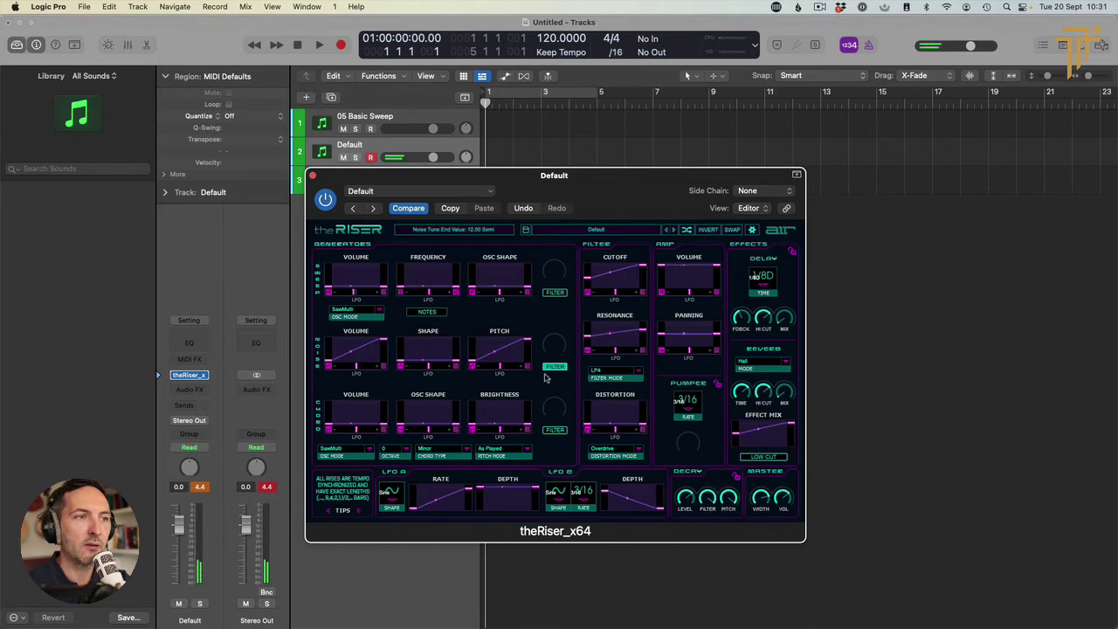
left_click_drag(470, 363, 460, 336)
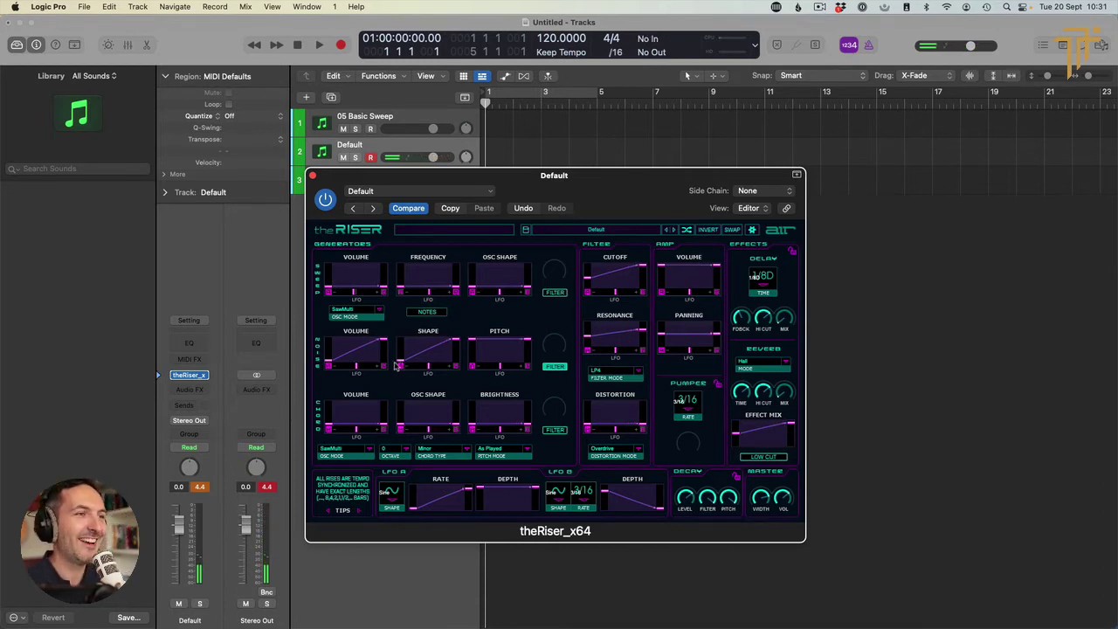
Raise the Noise shape end value to 100 % and set the Noise volume LFO depth to -5 %
left_click_drag(399, 362, 401, 332)
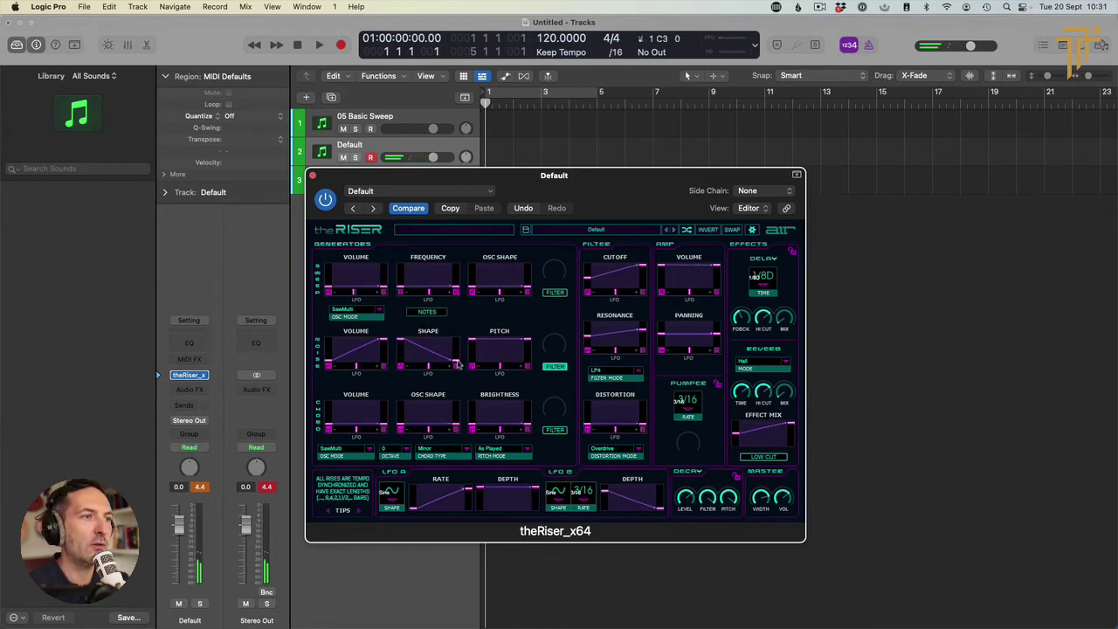
left_click_drag(457, 365, 456, 347)
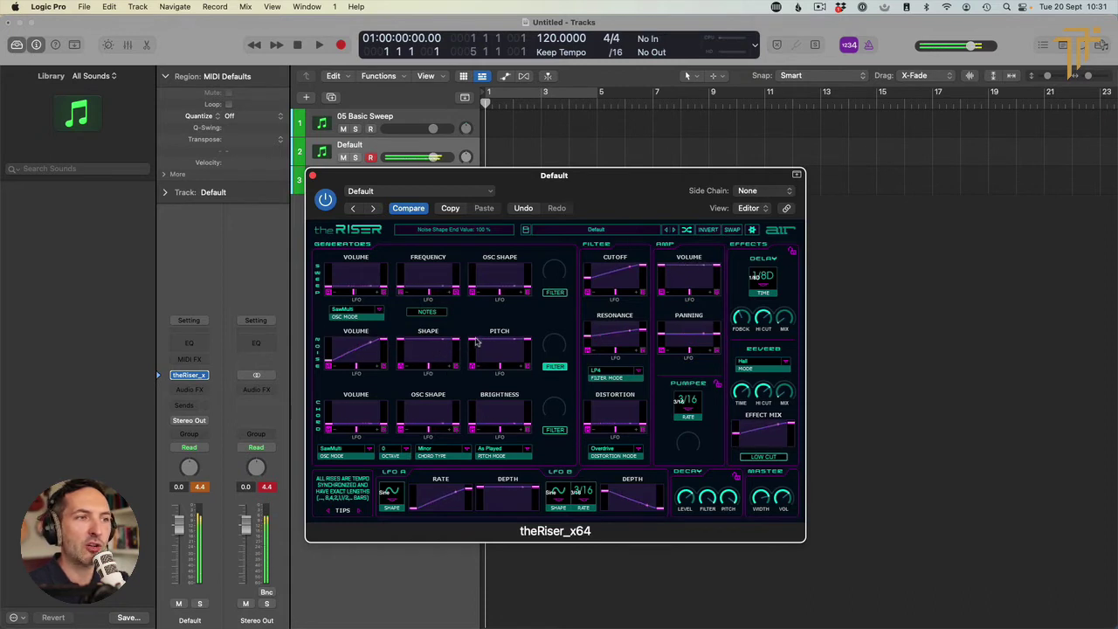
left_click_drag(357, 365, 369, 368)
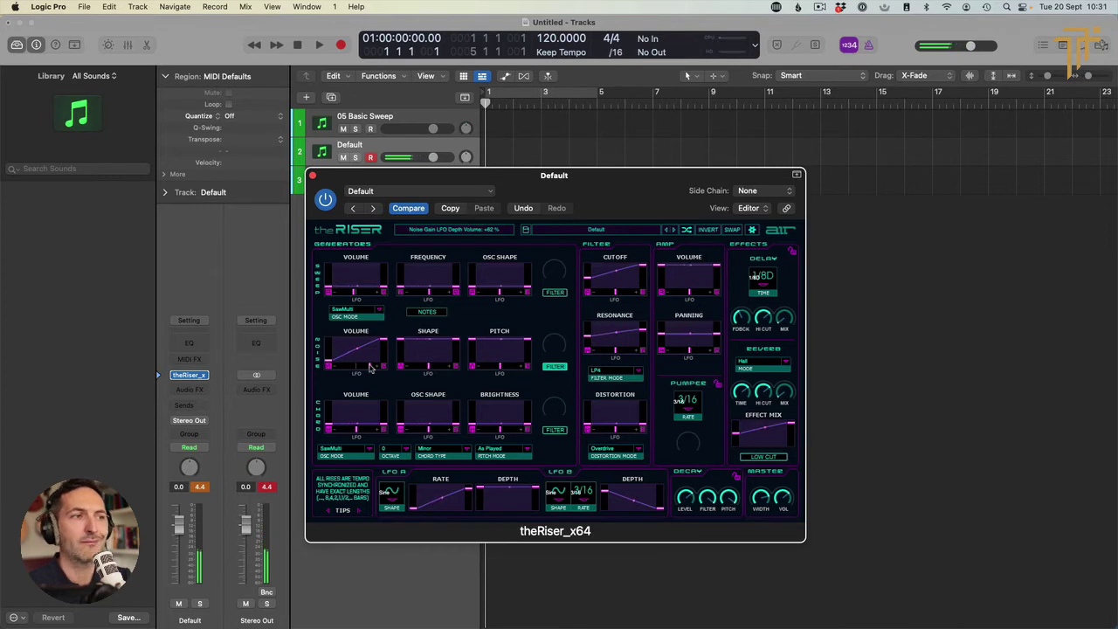
left_click_drag(370, 368, 390, 382)
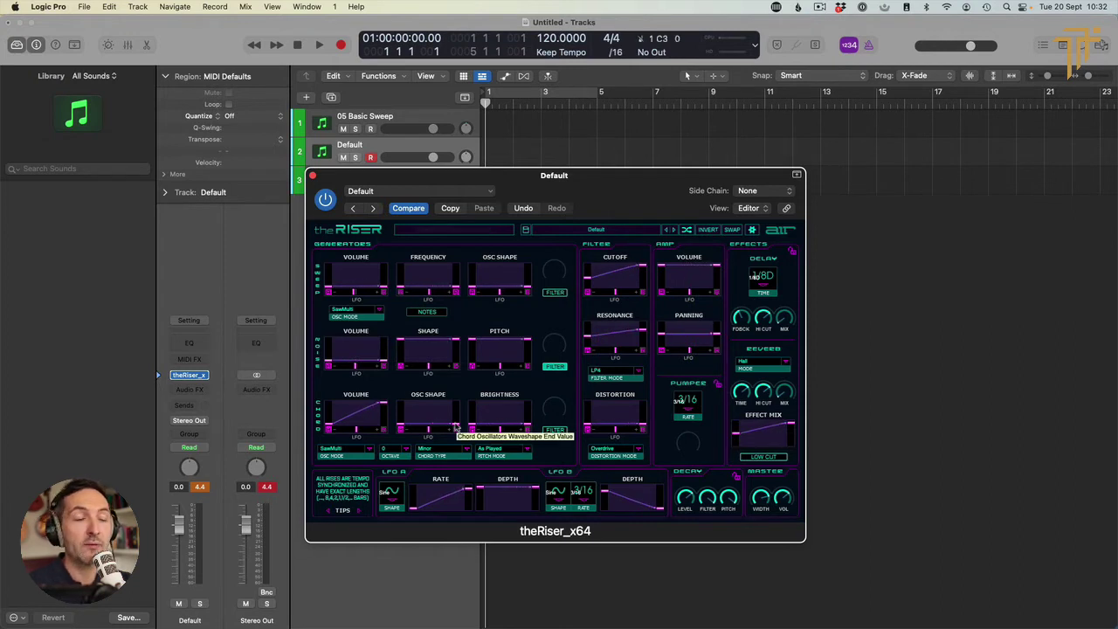
Set the Chord osc shape to 68 % start and 41 % end, with brightness starting at 18.0 Hz
left_click_drag(455, 425, 458, 416)
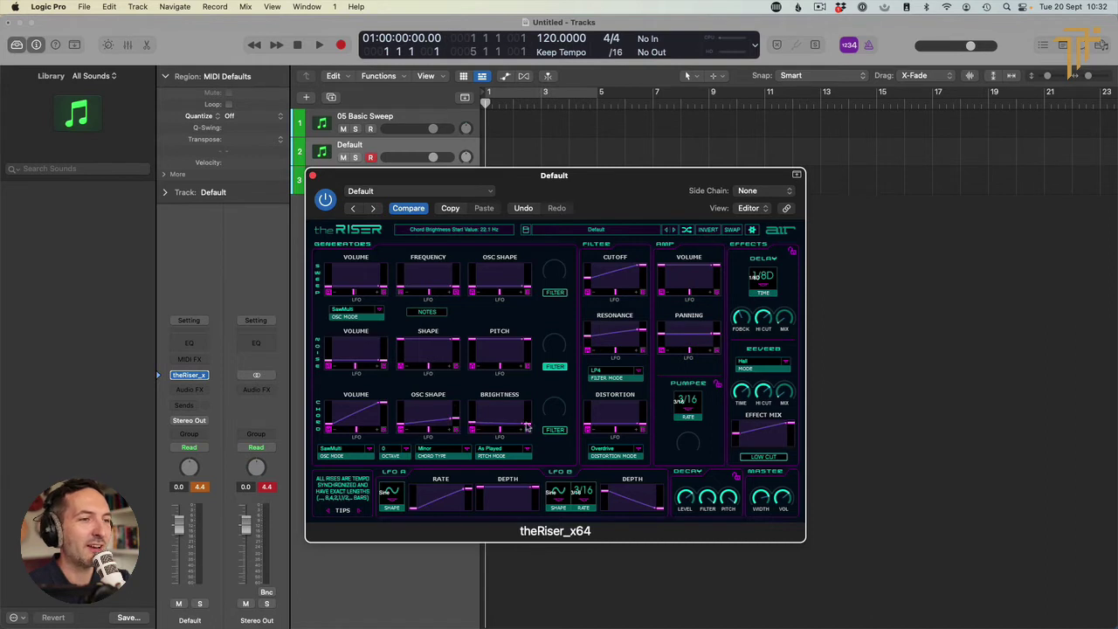
left_click_drag(528, 427, 528, 407)
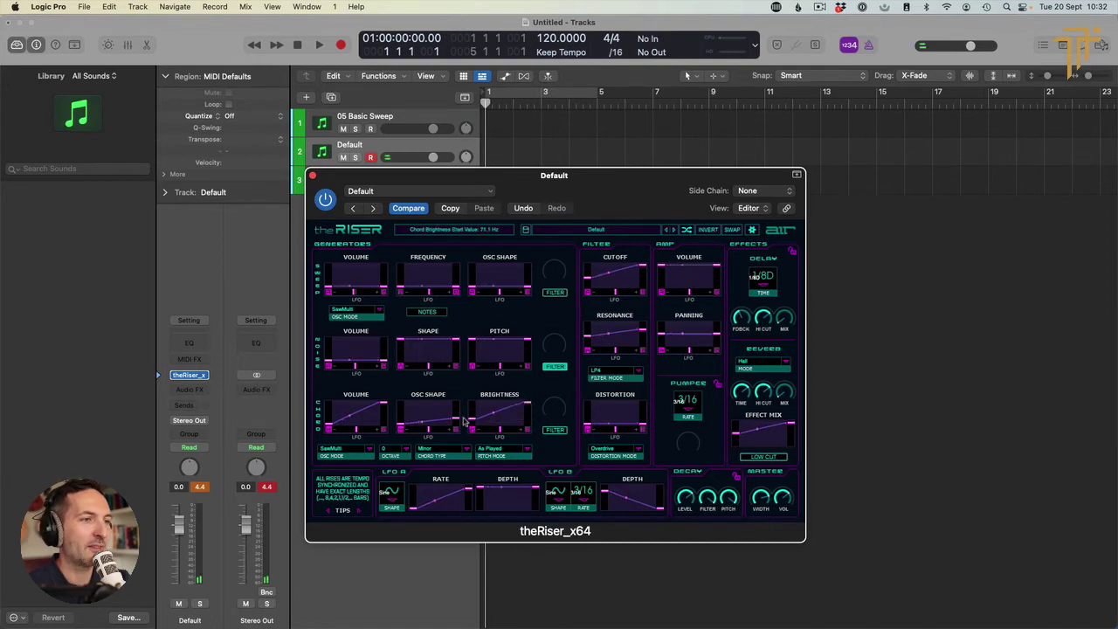
left_click_drag(470, 428, 458, 395)
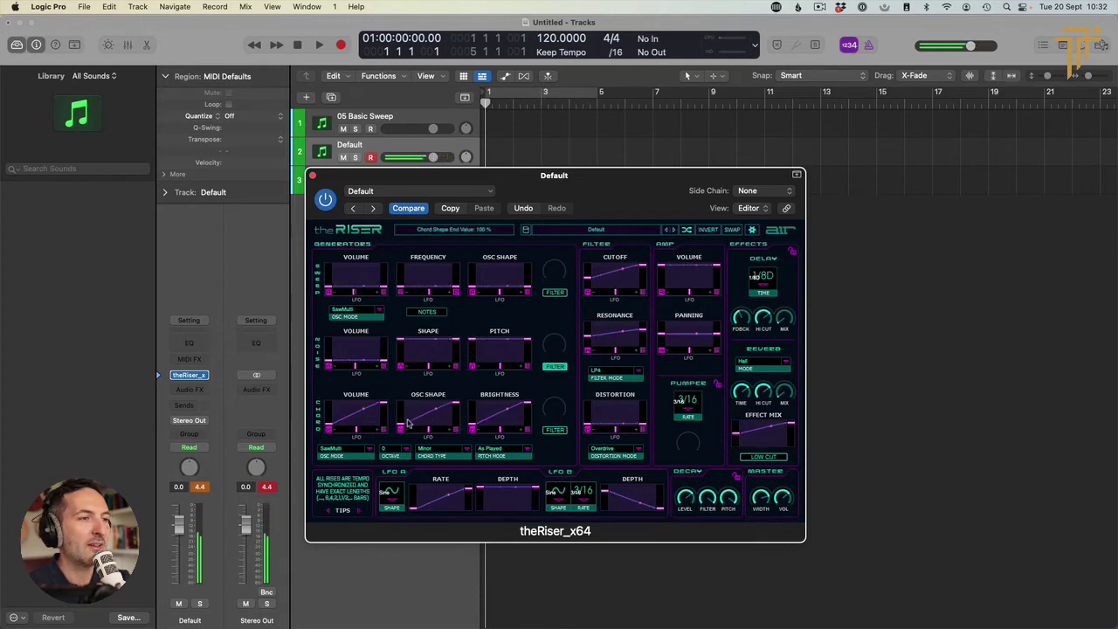
mouse_move(439, 425)
left_mouse_down()
mouse_move(438, 411)
mouse_move(455, 407)
mouse_move(404, 407)
mouse_move(457, 421)
left_mouse_up()
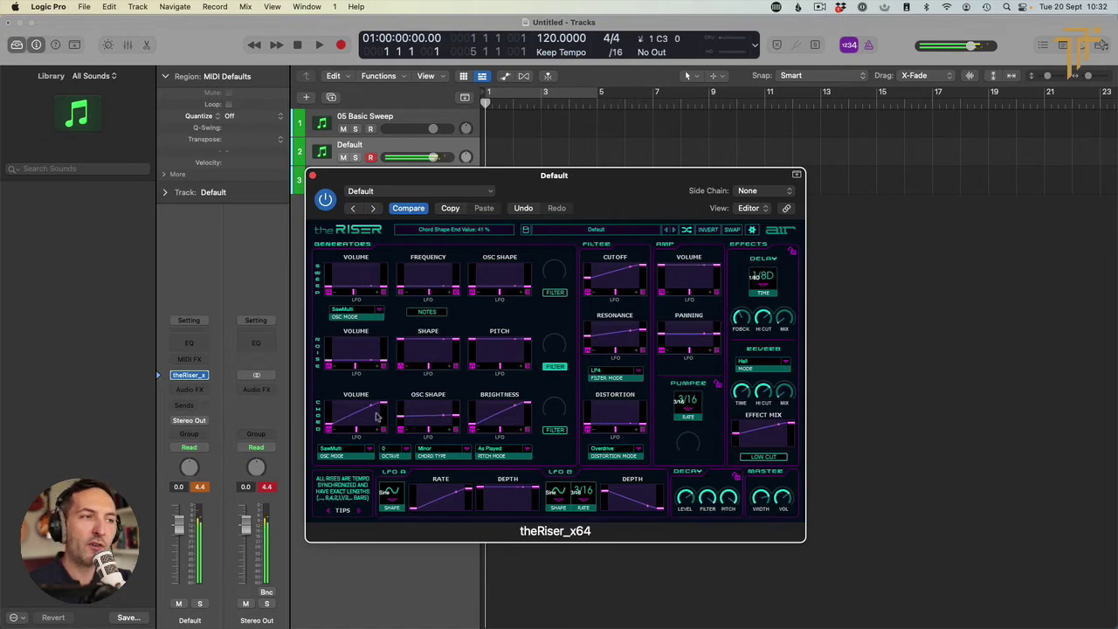
Curve the Chord, Noise and Sweep volume lines, then ease the Sweep curve slightly
left_click_drag(371, 414, 386, 429)
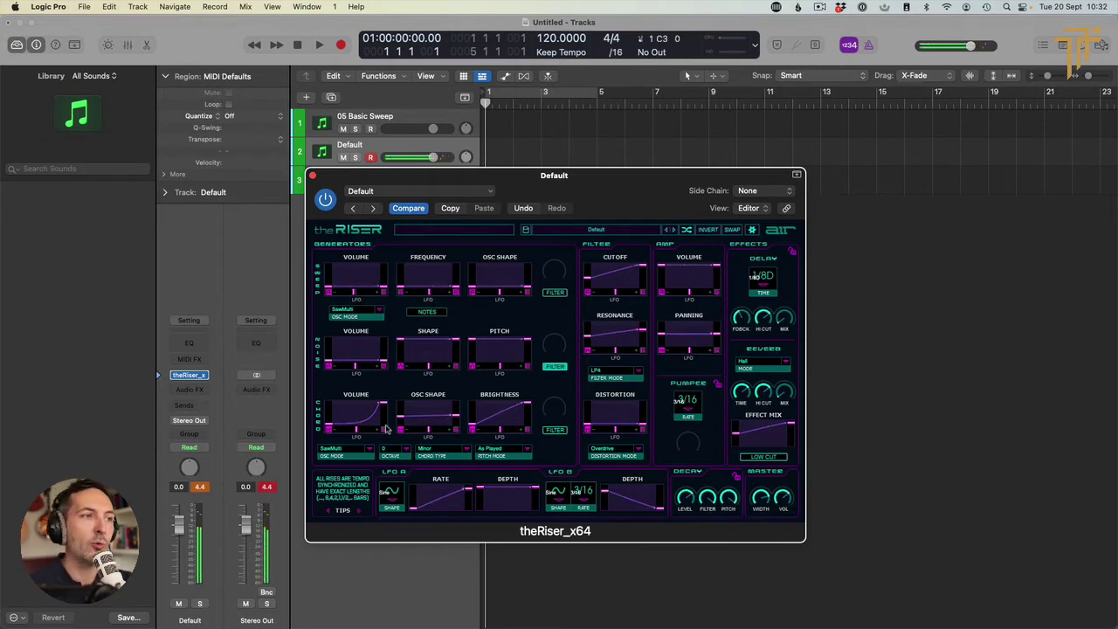
left_click_drag(382, 361, 376, 348)
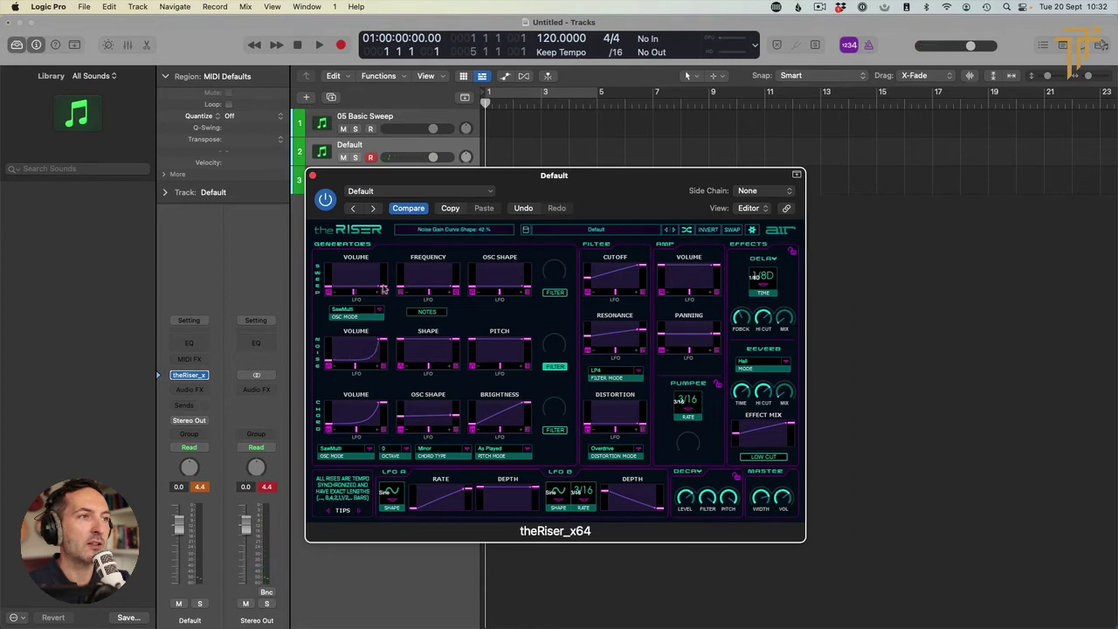
left_click_drag(386, 296, 382, 292)
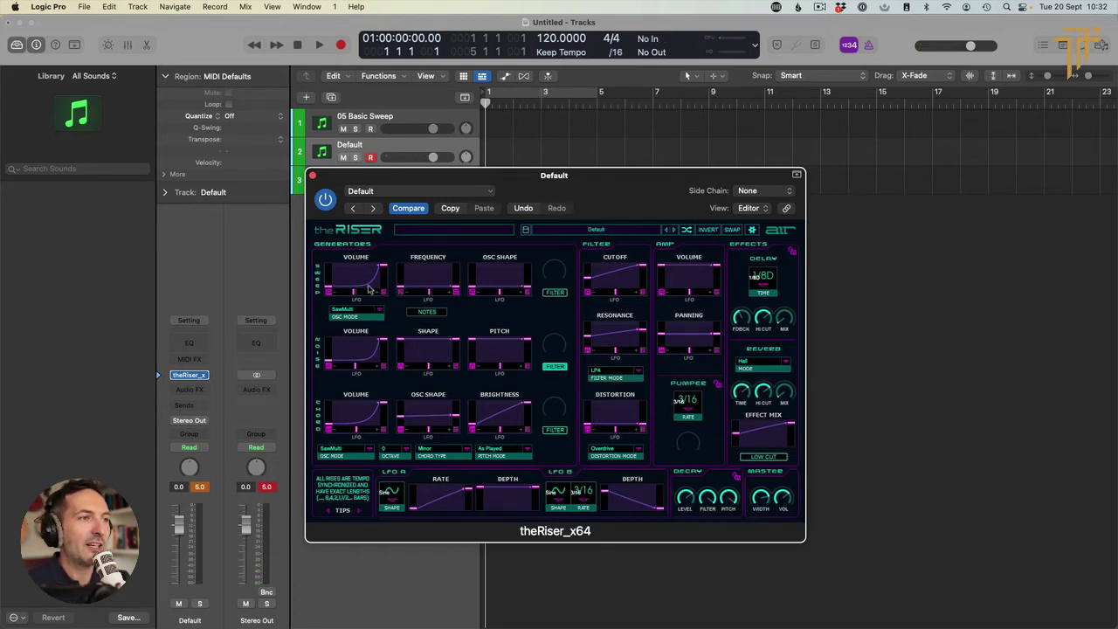
left_click_drag(366, 289, 362, 281)
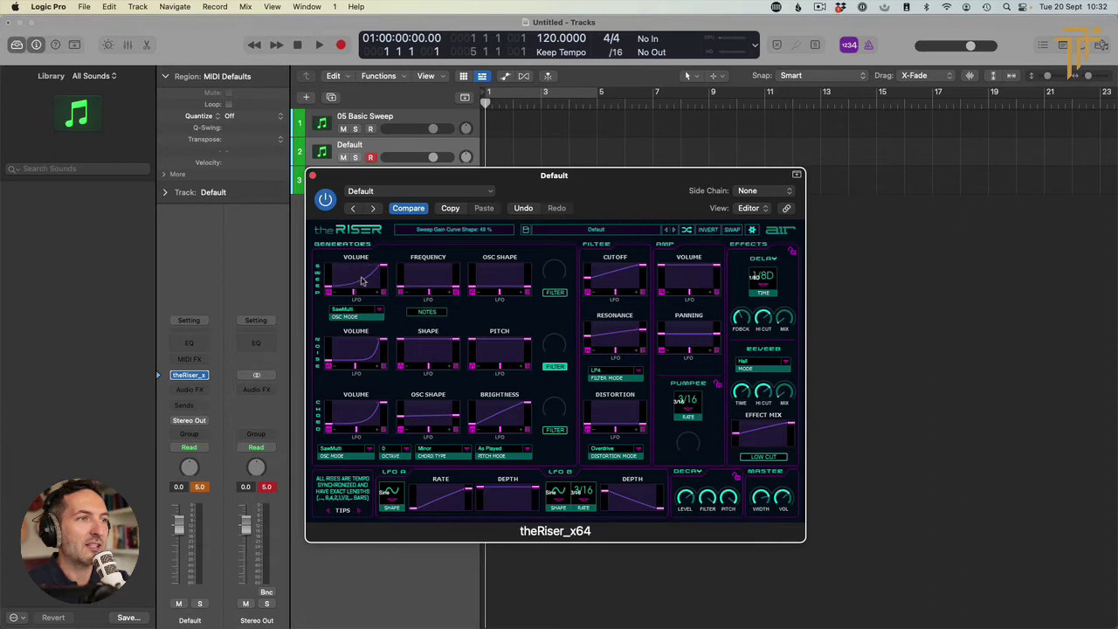
Toggle the Noise and Sweep filter buttons and reshape the Chord volume curve to 58 % and Noise to 48 %
left_click(557, 367)
left_click(556, 367)
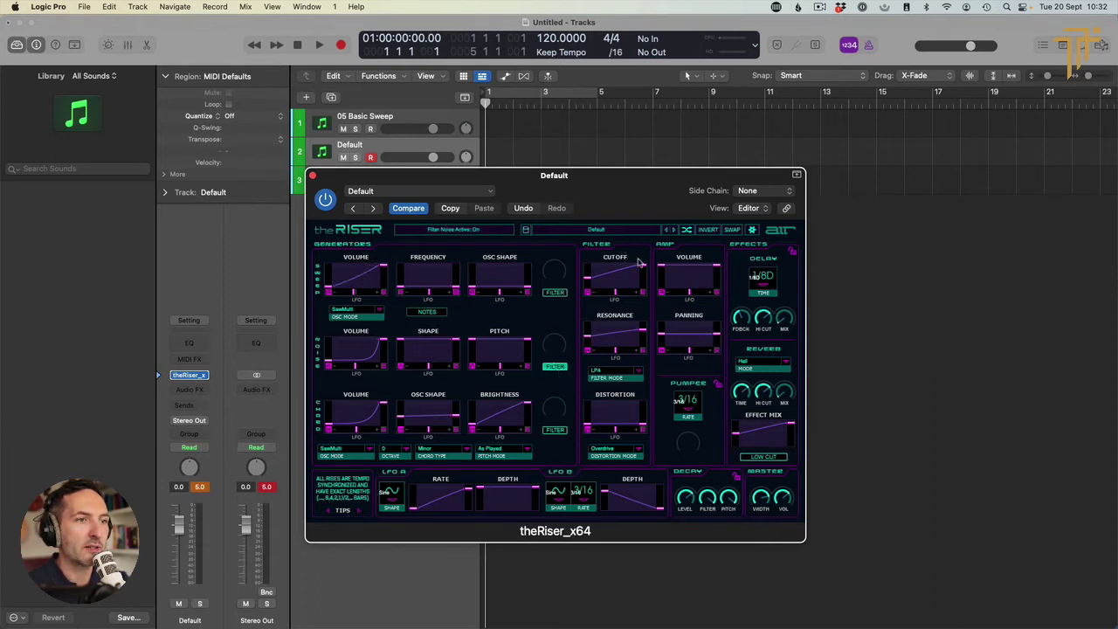
left_click(555, 292)
left_click_drag(367, 423, 364, 418)
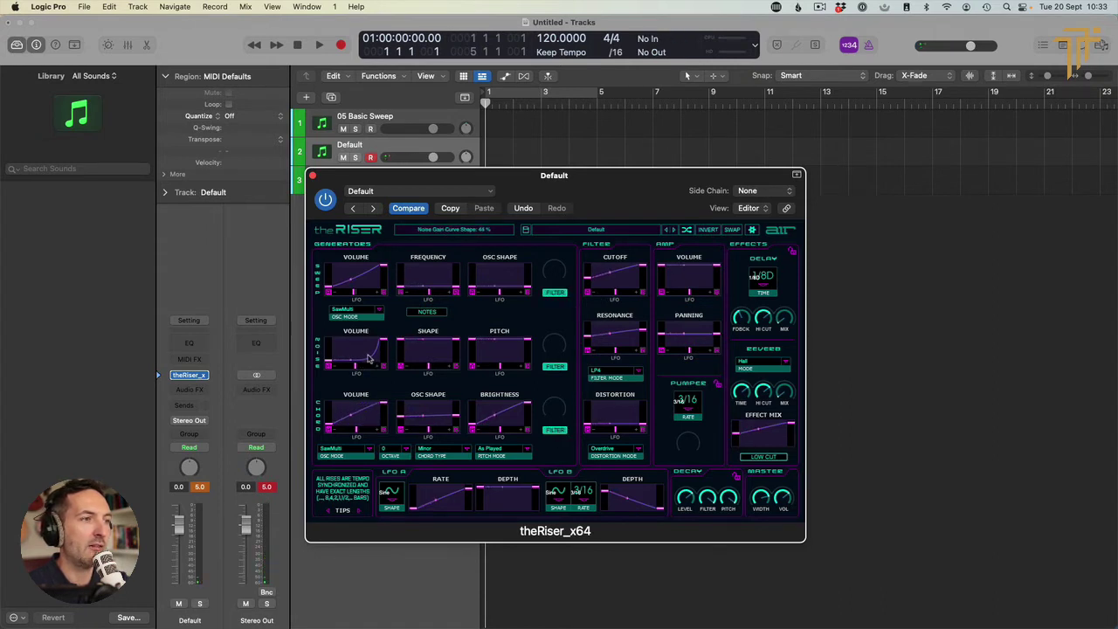
left_click_drag(367, 354, 363, 344)
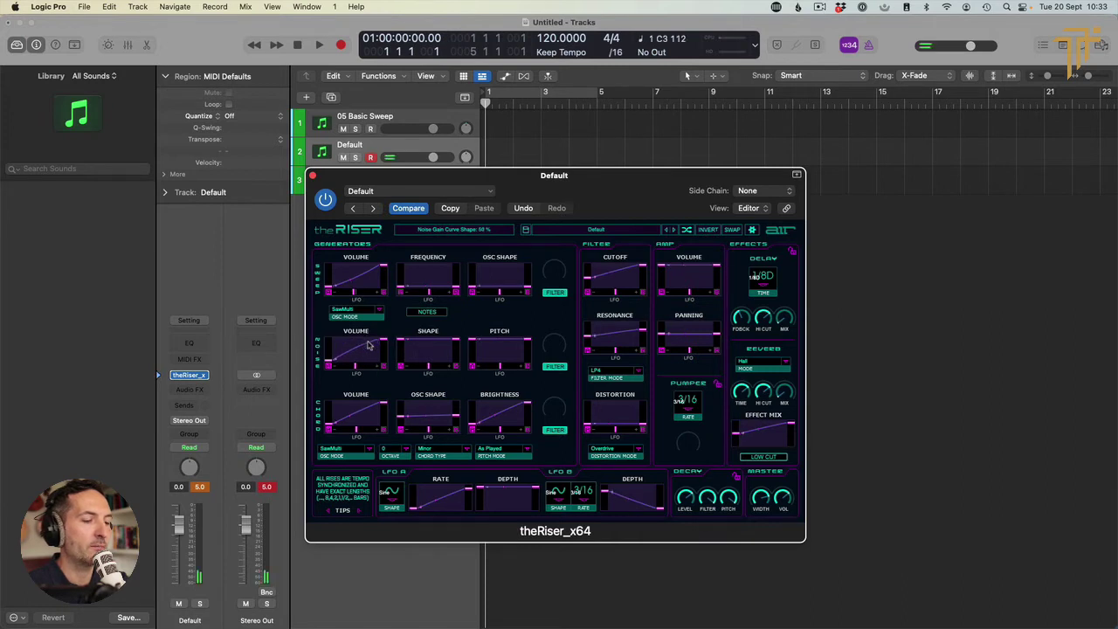
Turn the Chord filter on and the Sweep and Noise filters off
left_click(555, 429)
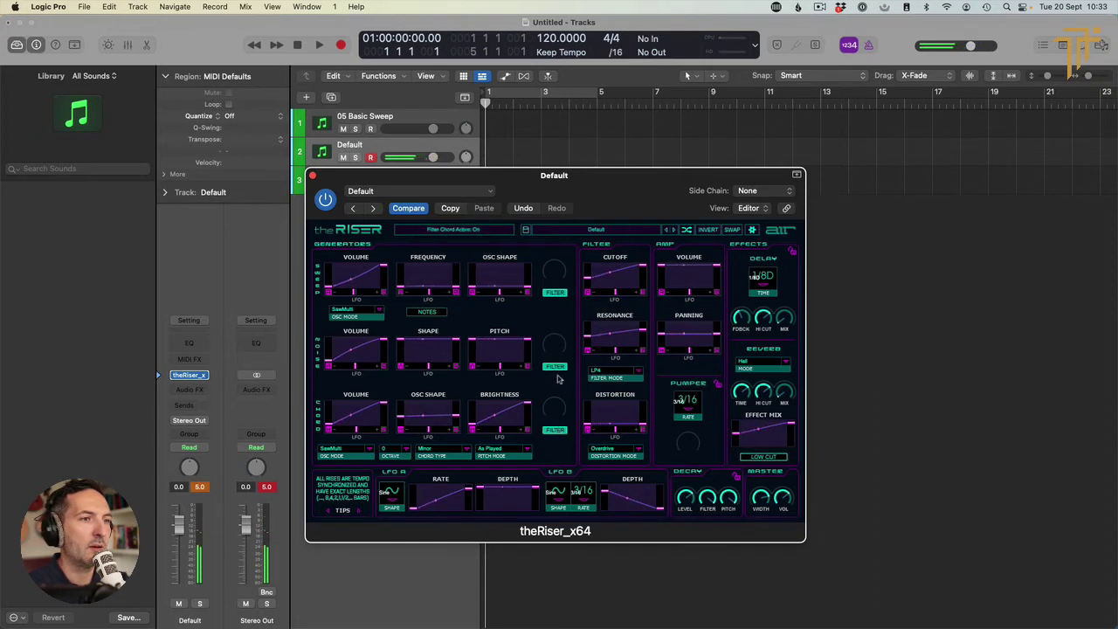
left_click(555, 292)
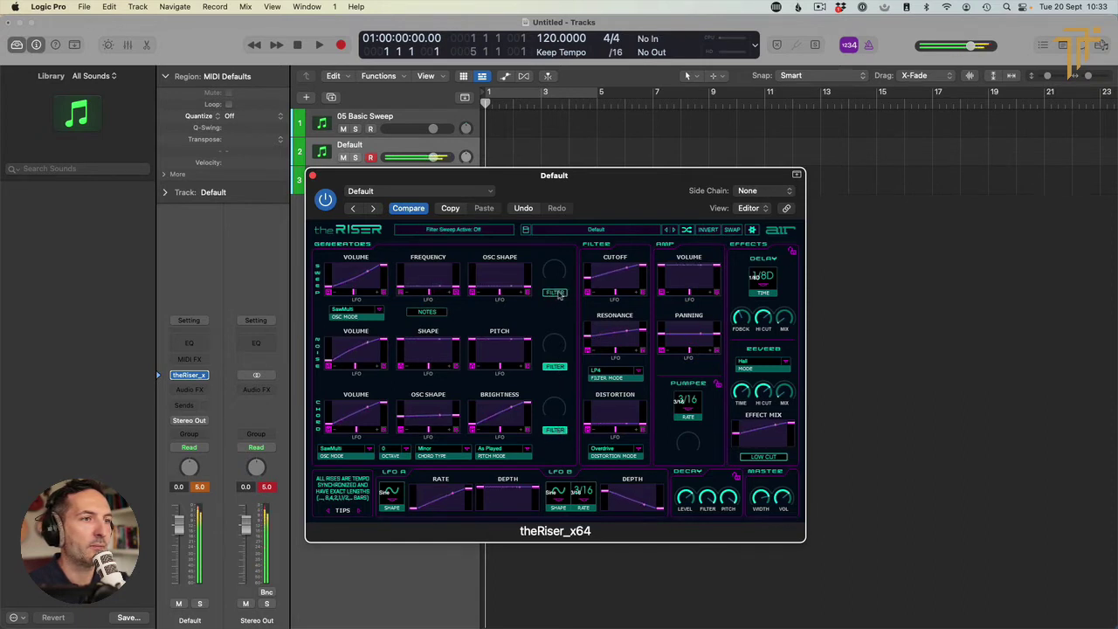
left_click(557, 367)
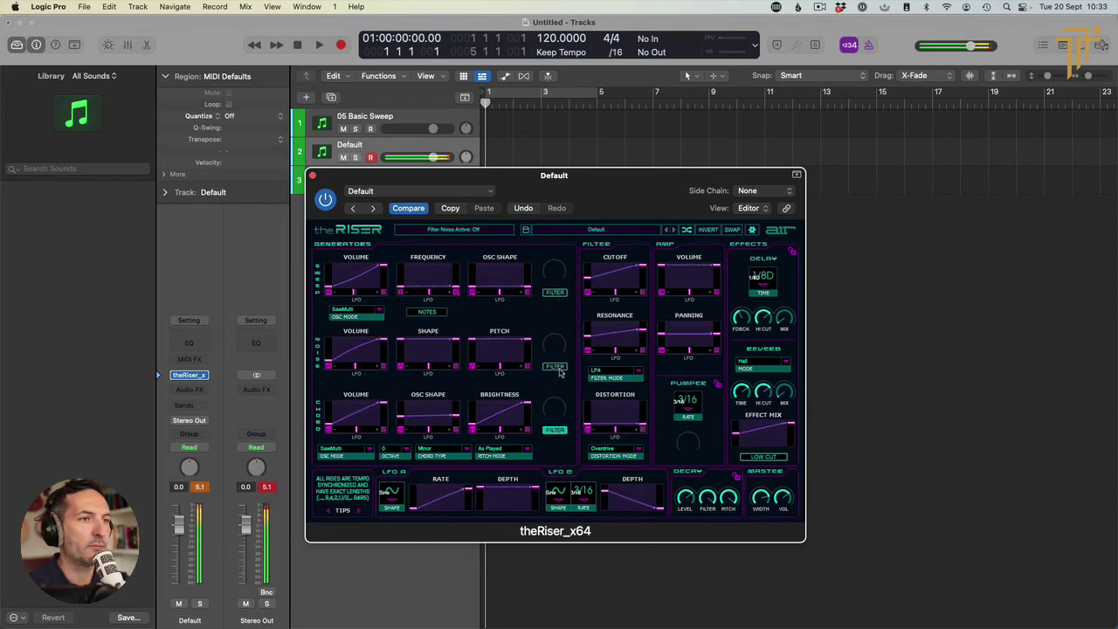
Try the HP2 filter mode, lower the cutoff end, and re-enable the Sweep and Noise filters
left_click(639, 371)
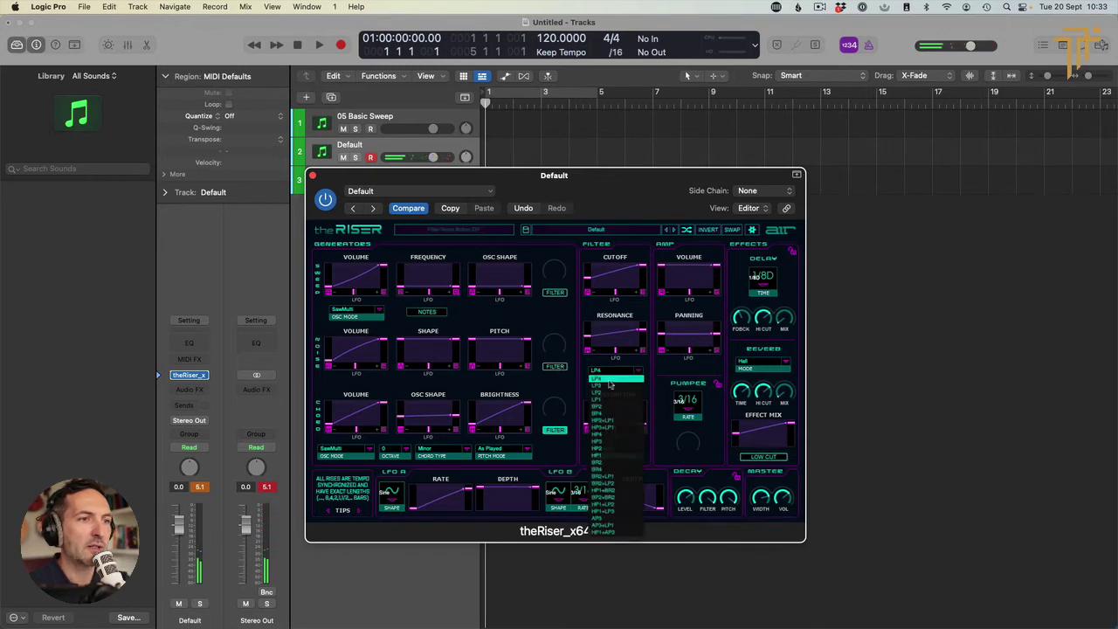
left_click(639, 370)
left_click(639, 370)
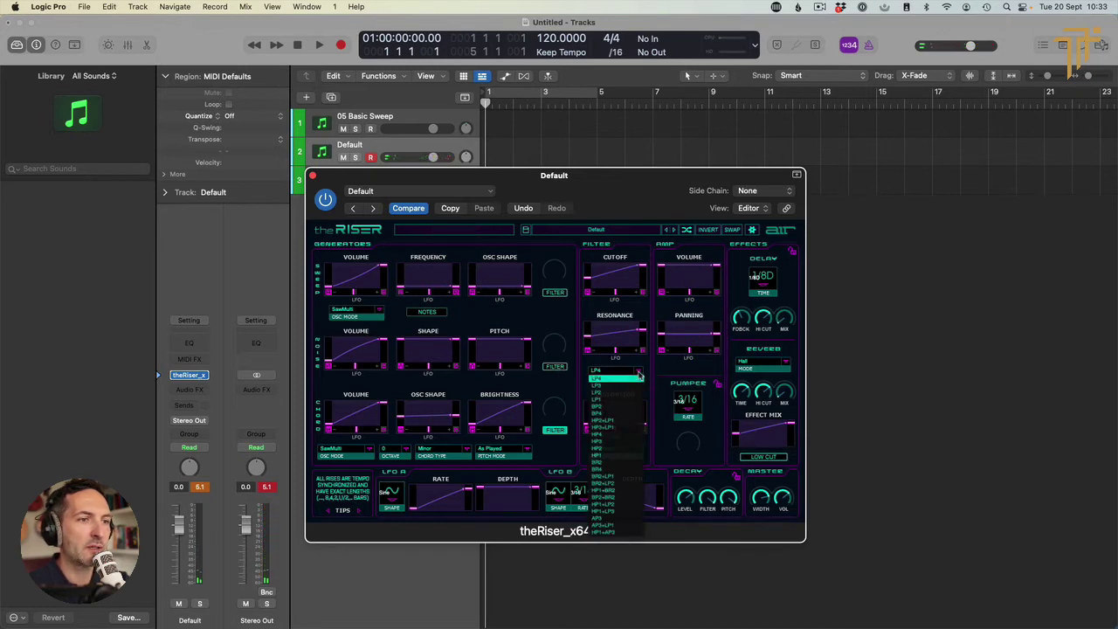
left_click(603, 448)
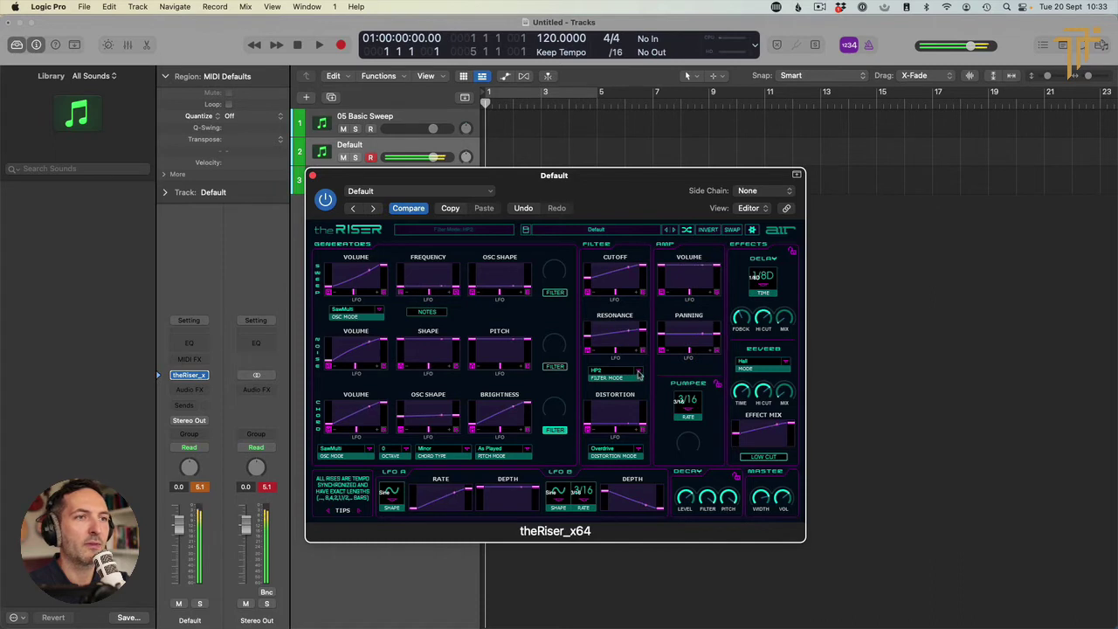
left_click_drag(643, 266, 646, 337)
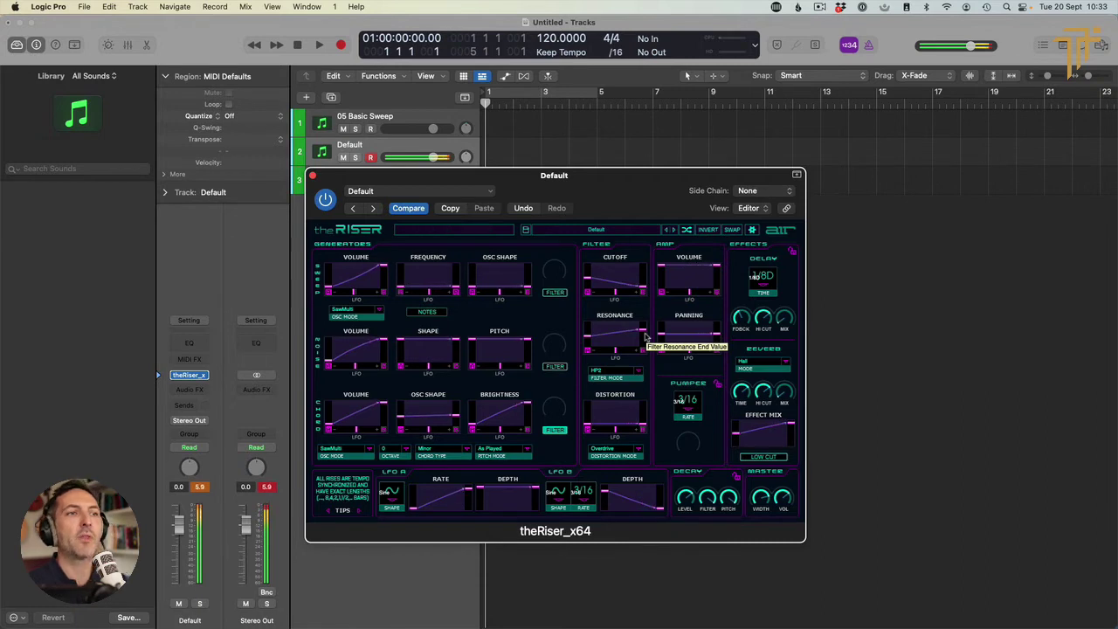
left_click(556, 366)
left_click(556, 292)
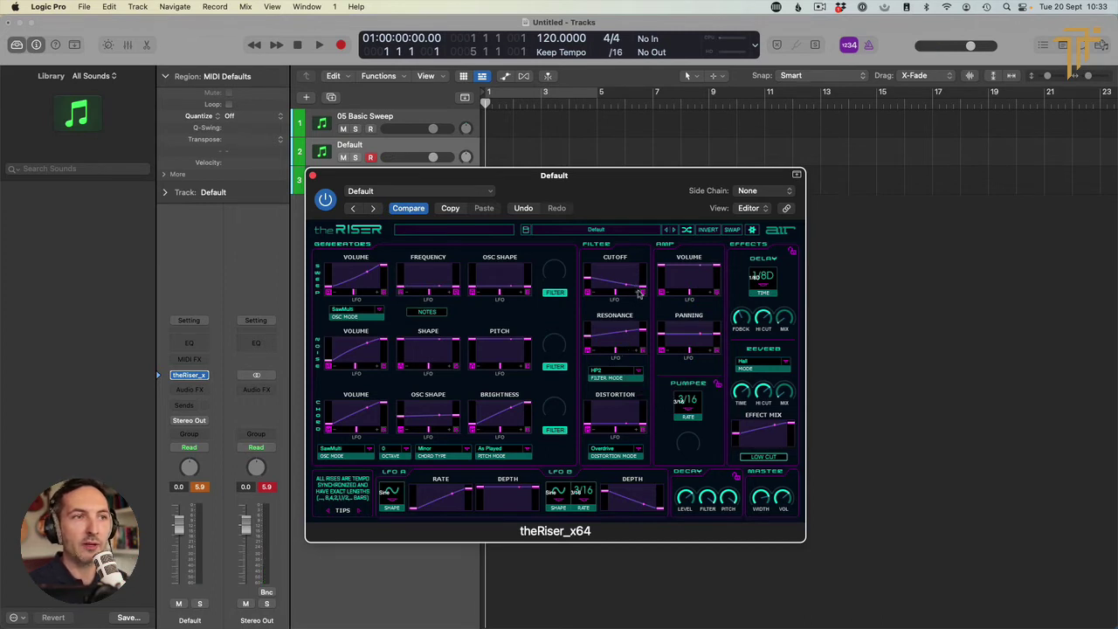
Raise cutoff end to 20.0 kHz, resonance to 97 %, distortion to 100 %, and return to LP4
left_click_drag(642, 292, 644, 262)
left_click_drag(642, 333, 589, 344)
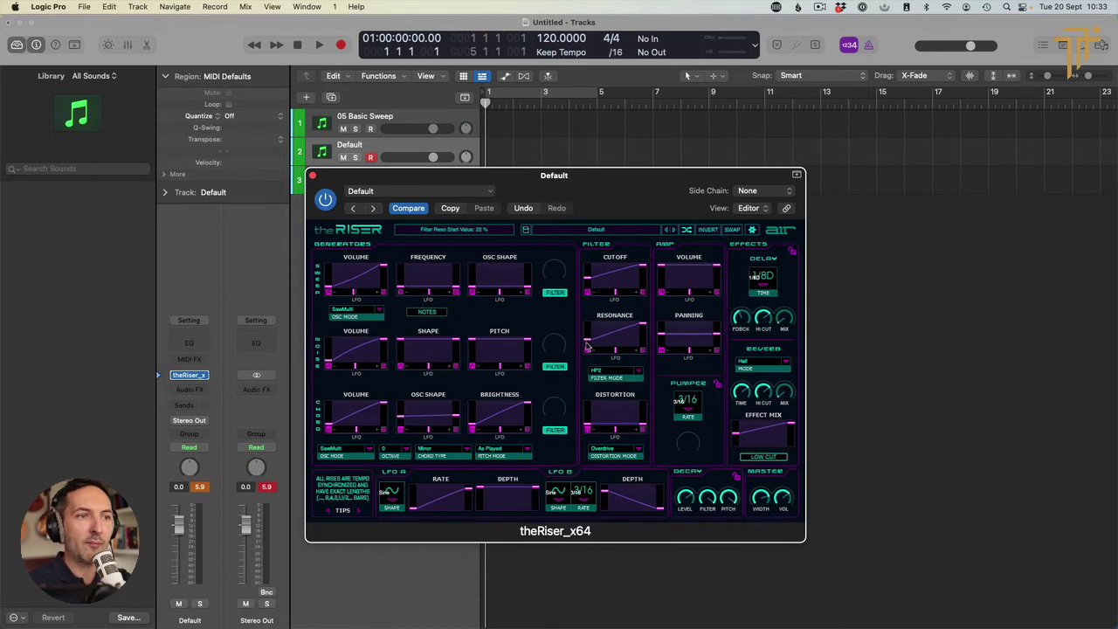
left_click_drag(643, 427, 640, 402)
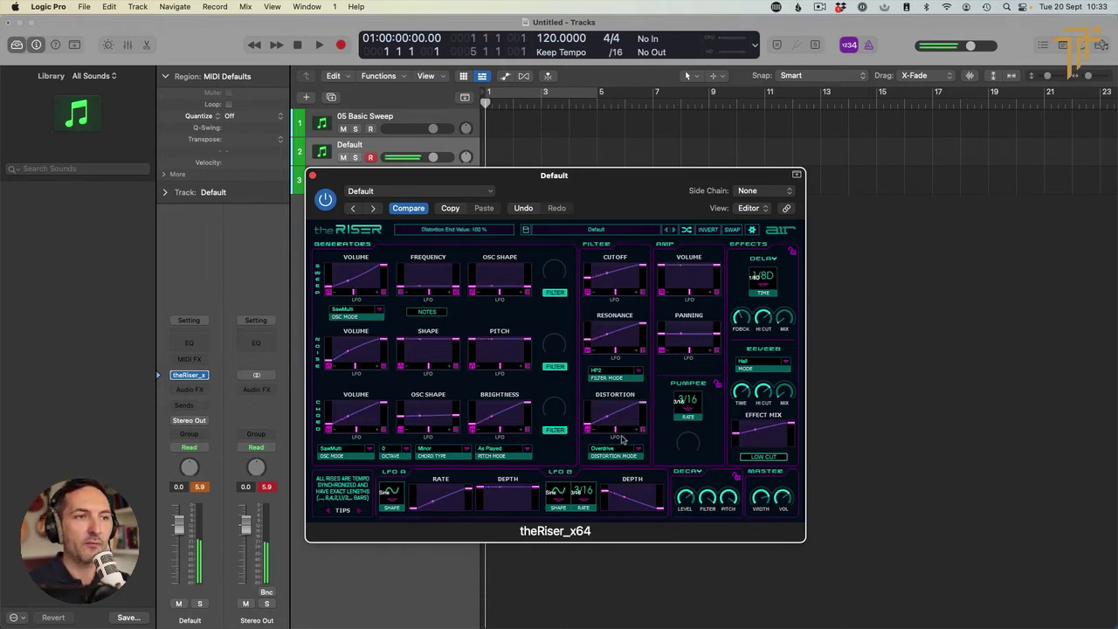
left_click(634, 374)
left_click(615, 378)
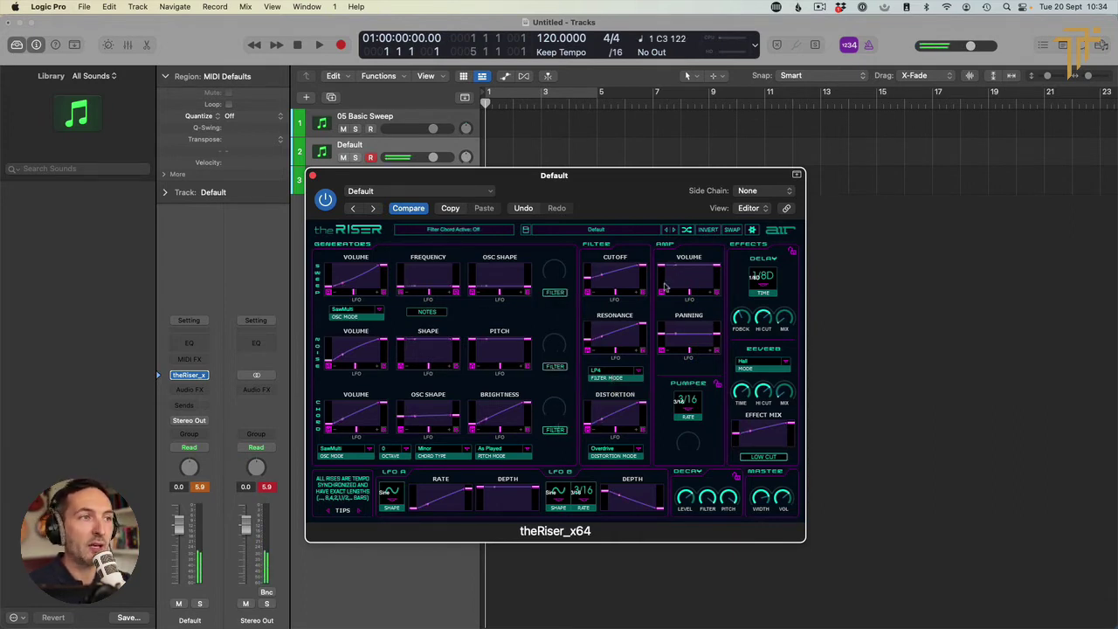
Turn on the Sweep, Noise and Chord filters and start the master volume from silence
left_click(553, 293)
left_click(555, 367)
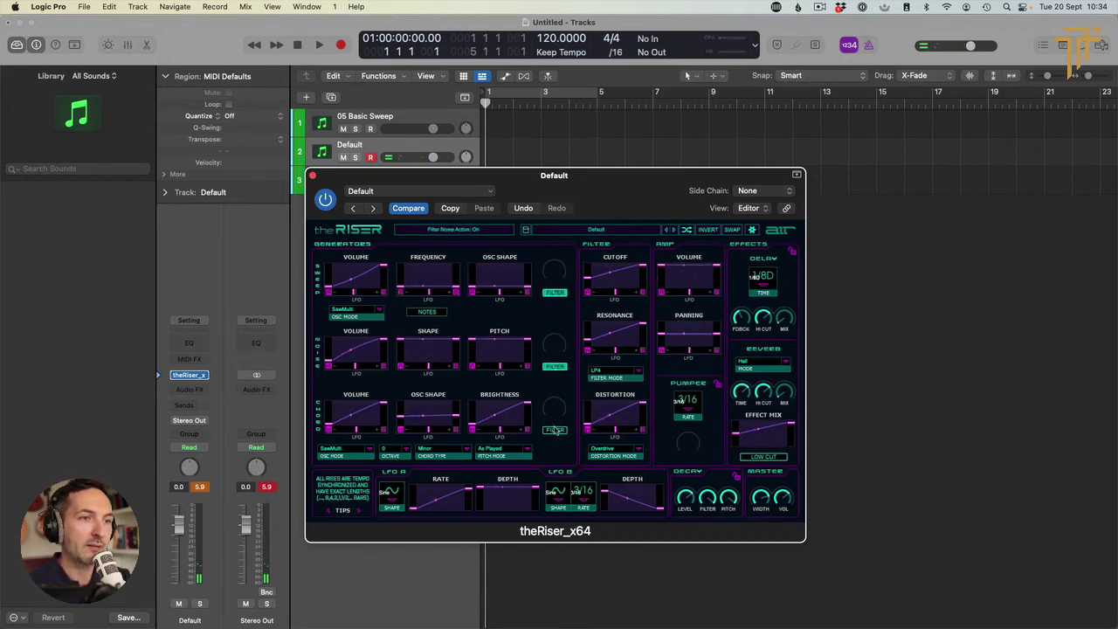
left_click(555, 430)
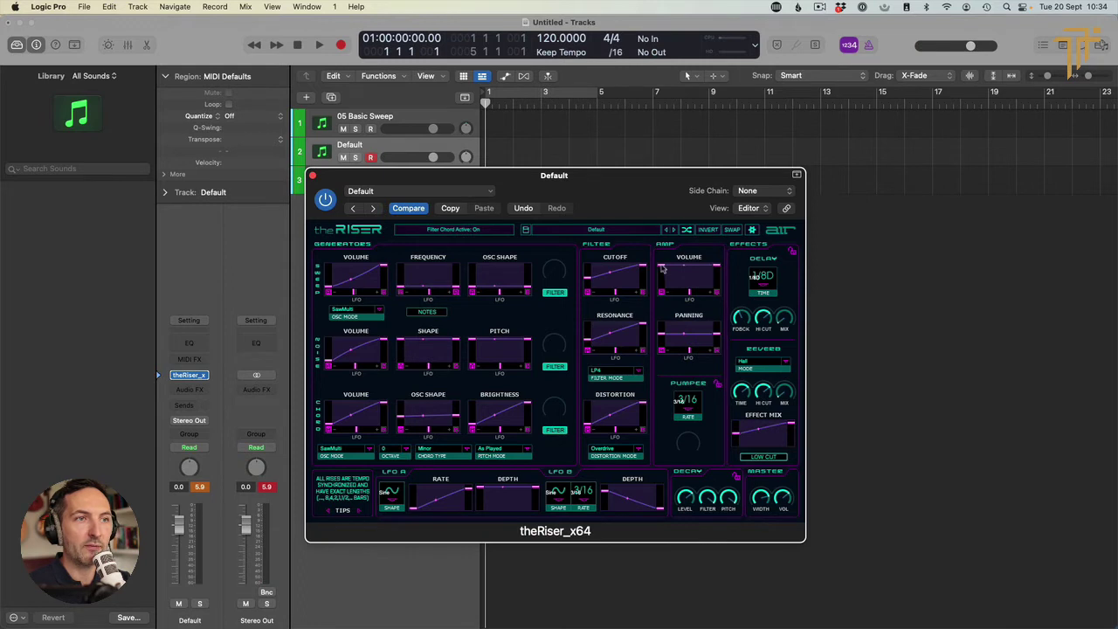
left_click_drag(661, 269, 661, 292)
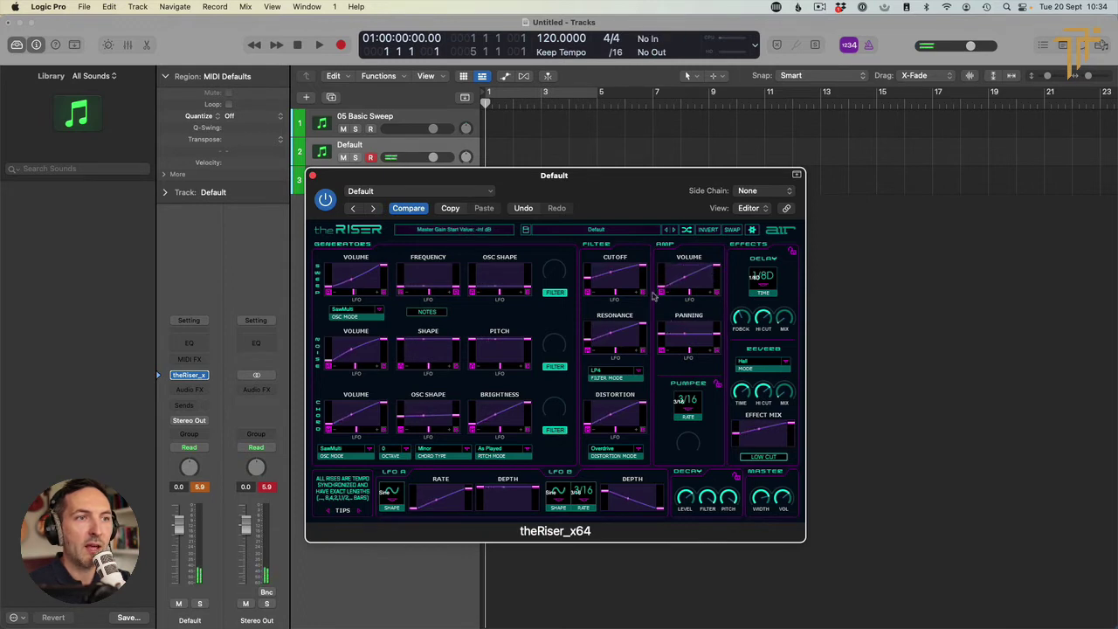
Start Sweep, Noise and Chord volumes at +12 dB, master volume from silence, and panning hard left
left_click_drag(328, 289, 328, 244)
left_click_drag(330, 362, 330, 332)
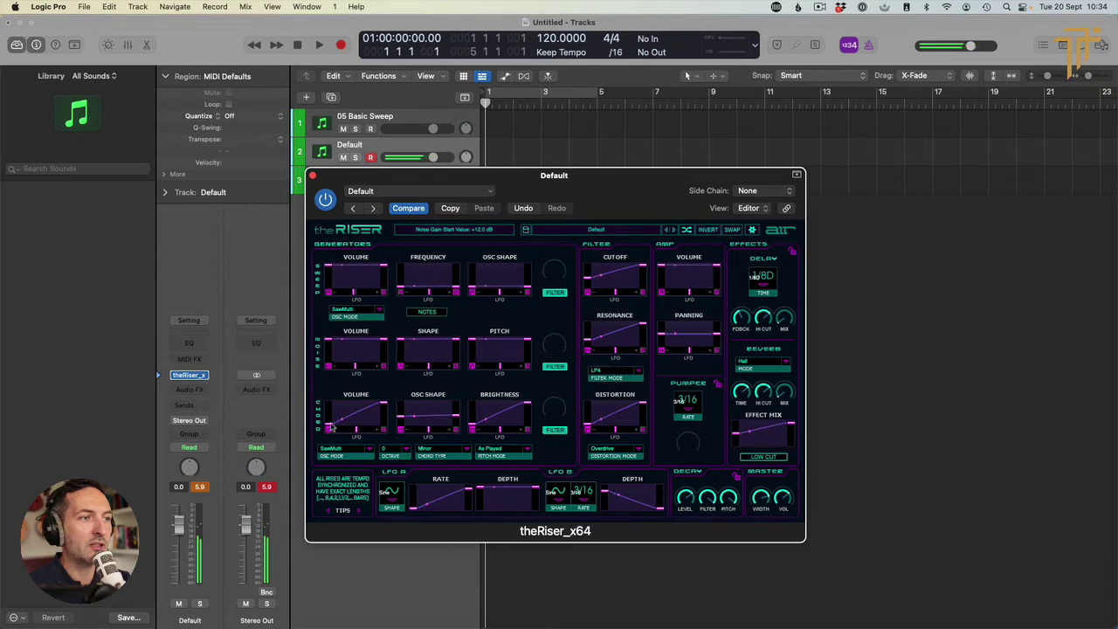
left_click_drag(331, 427, 331, 403)
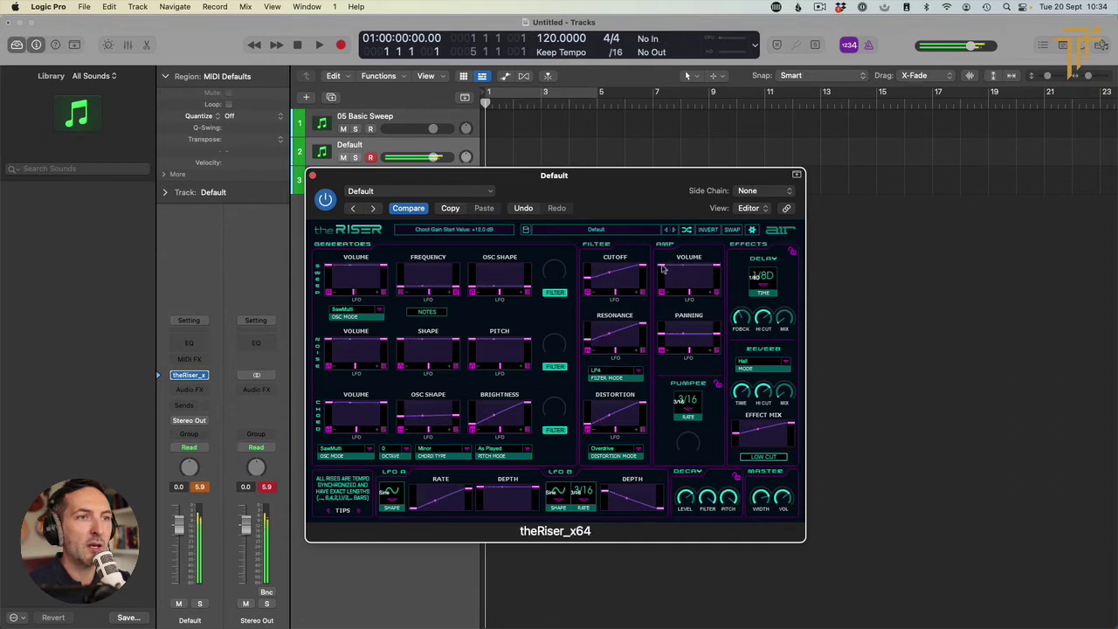
left_click_drag(662, 270, 663, 291)
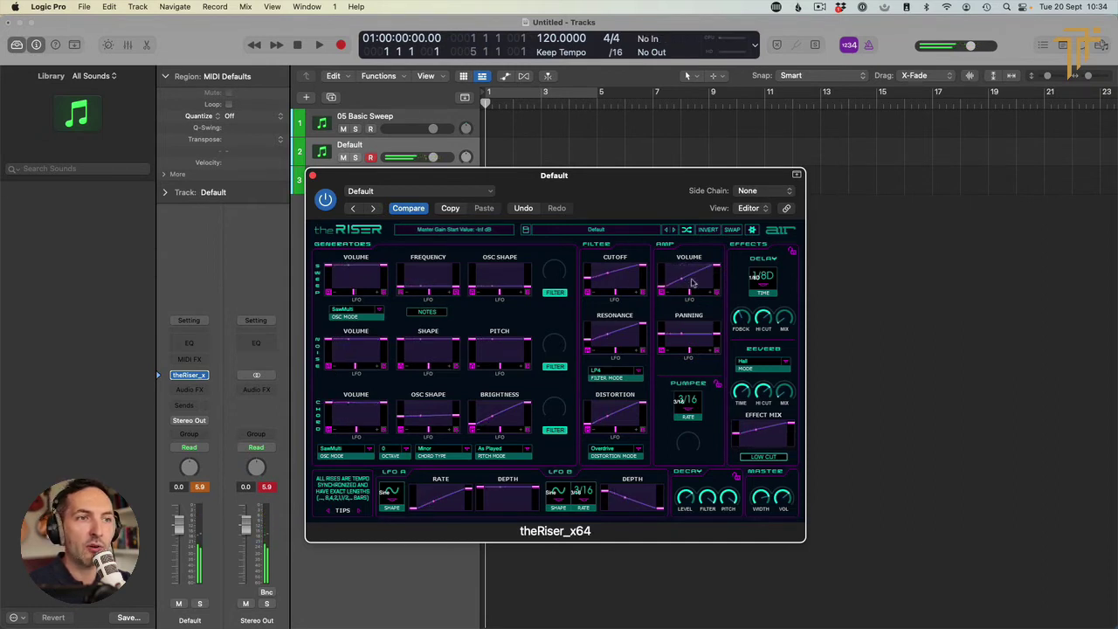
left_click_drag(663, 337, 718, 323)
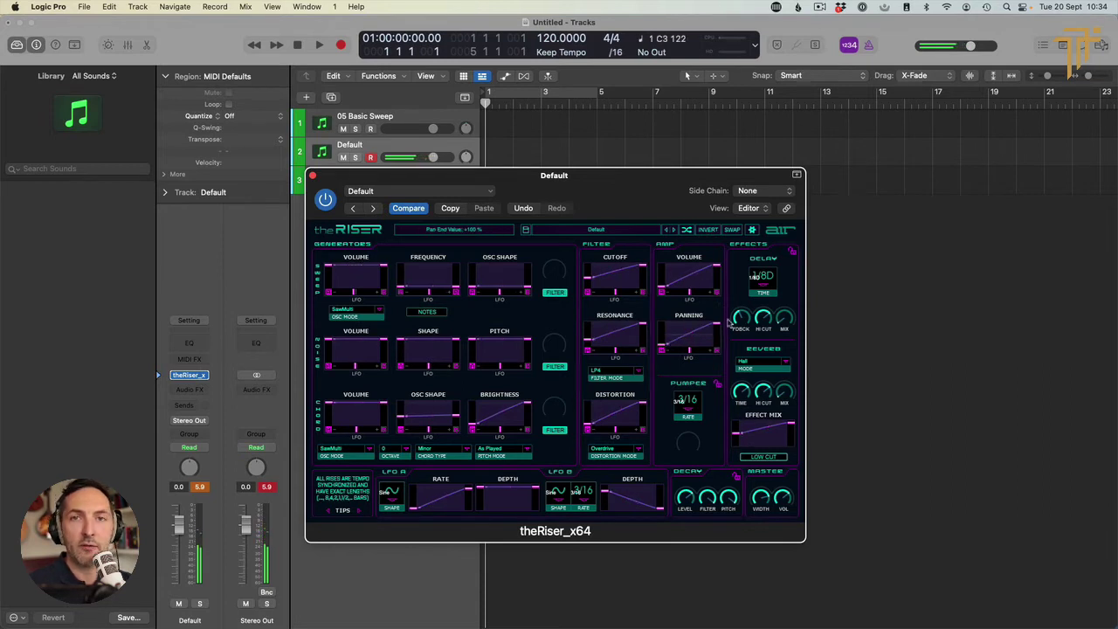
Set the Level (volume) decay after the rise to 100 %
left_click(728, 498)
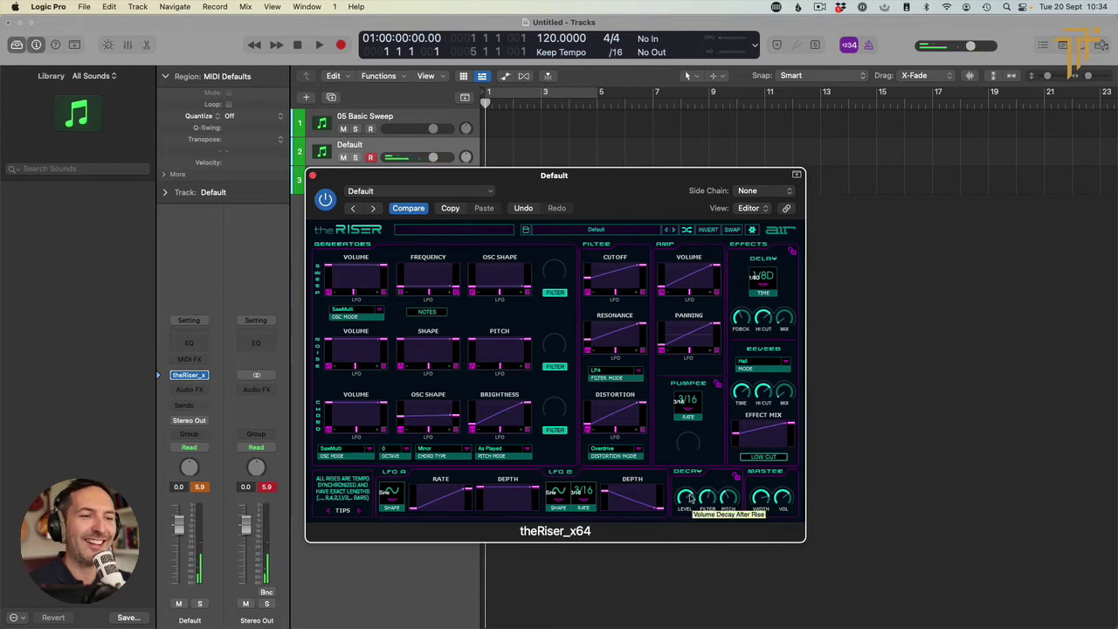
left_click_drag(686, 498, 687, 570)
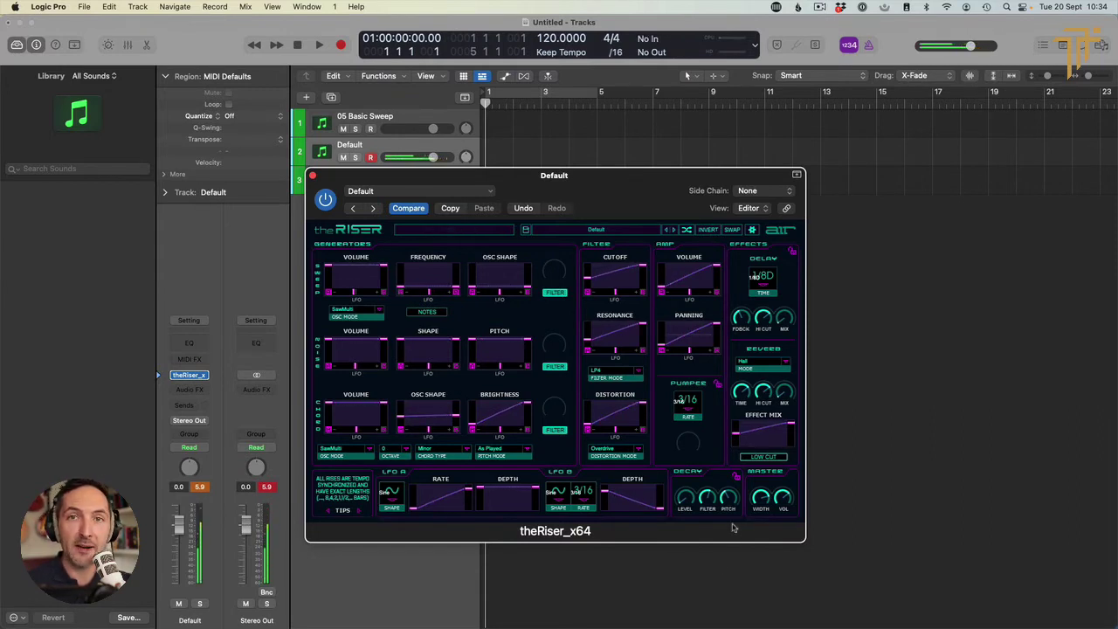
left_click_drag(685, 507, 692, 439)
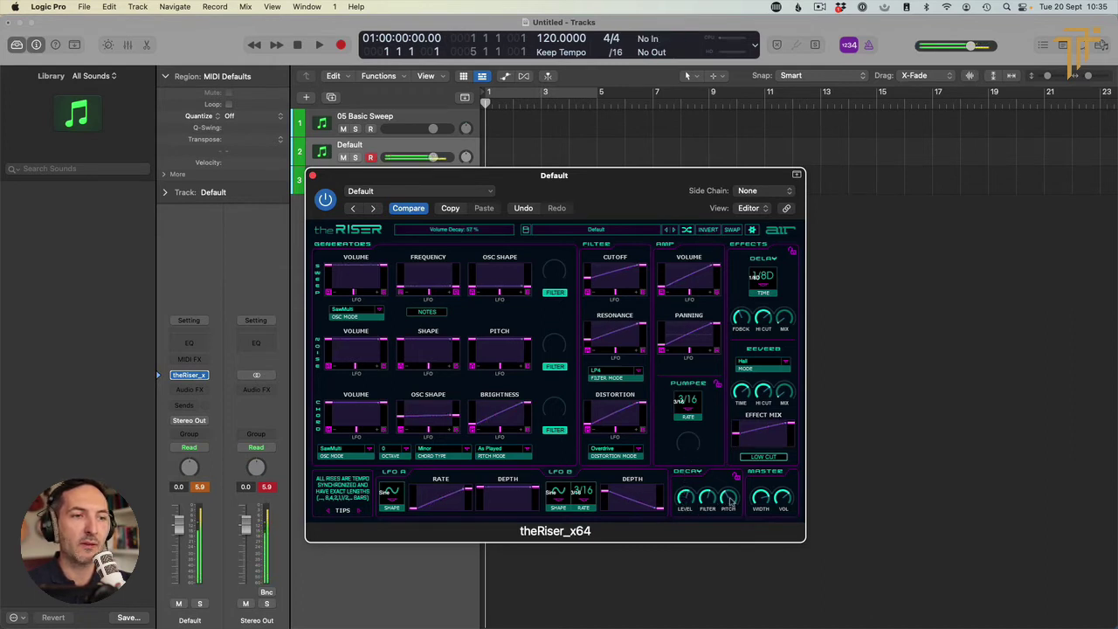
left_click_drag(690, 501, 695, 441)
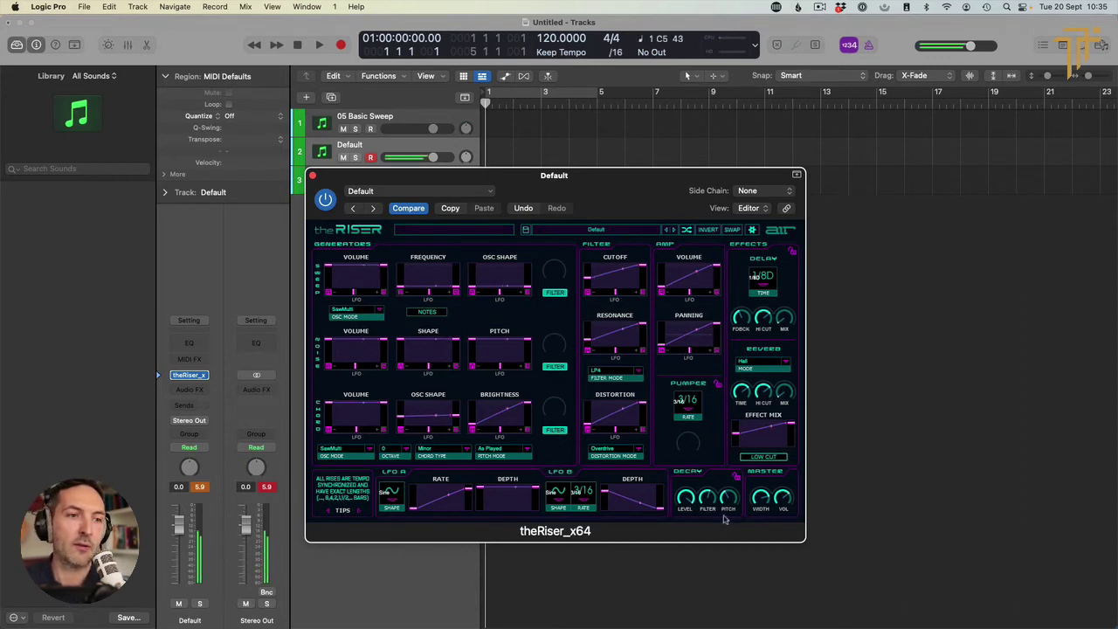
Set the pitch decay to 85 % and the filter decay to about 18 %
left_click_drag(732, 503, 736, 514)
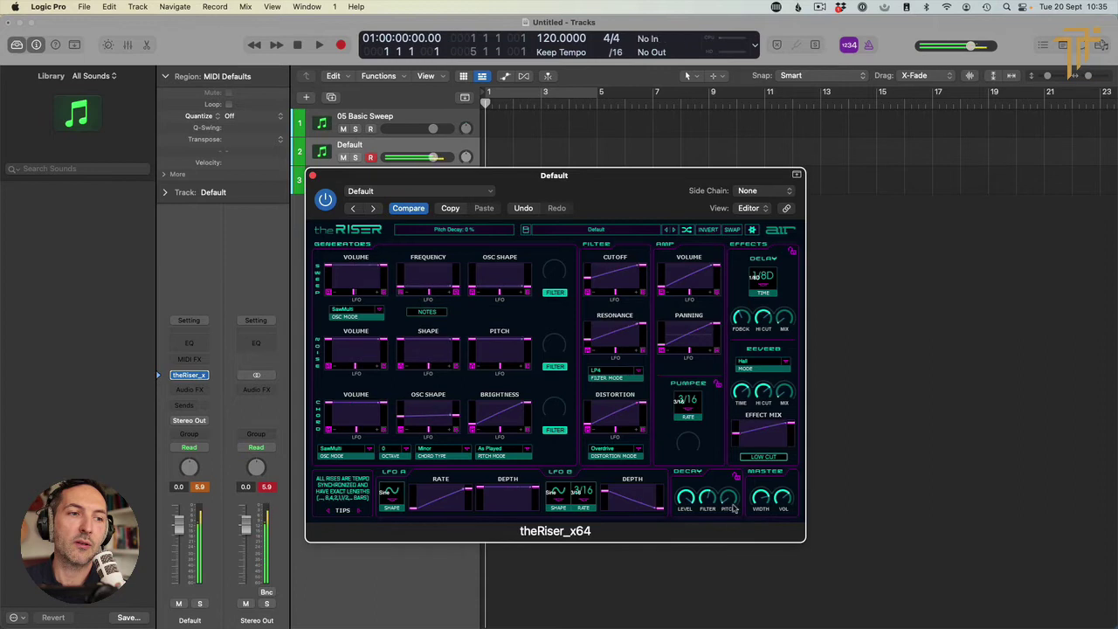
left_click_drag(732, 509, 734, 407)
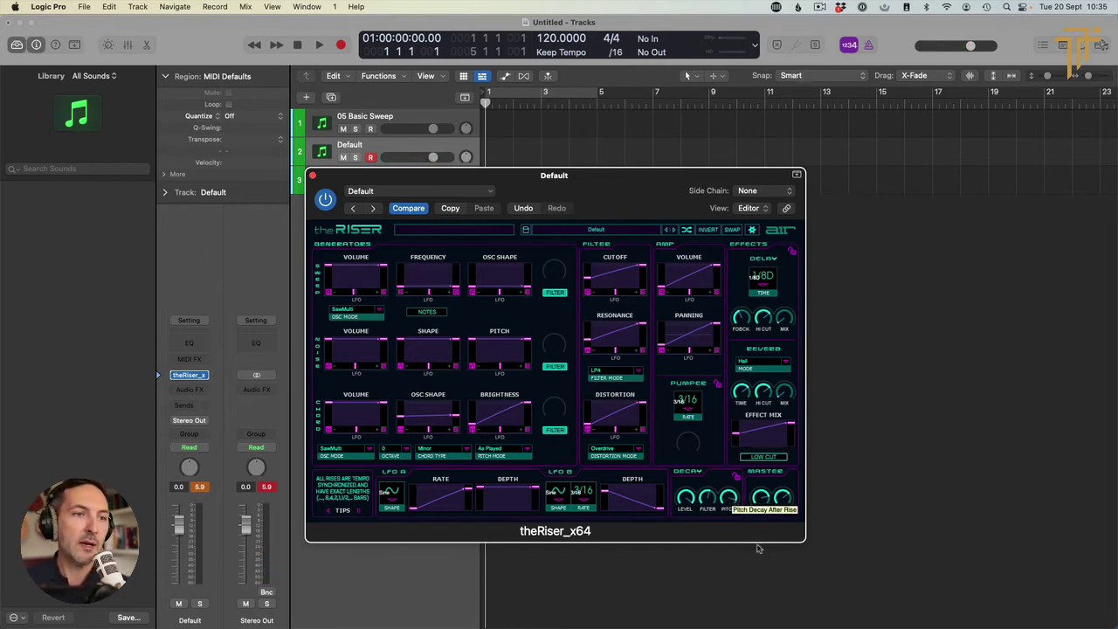
left_click_drag(730, 499, 713, 530)
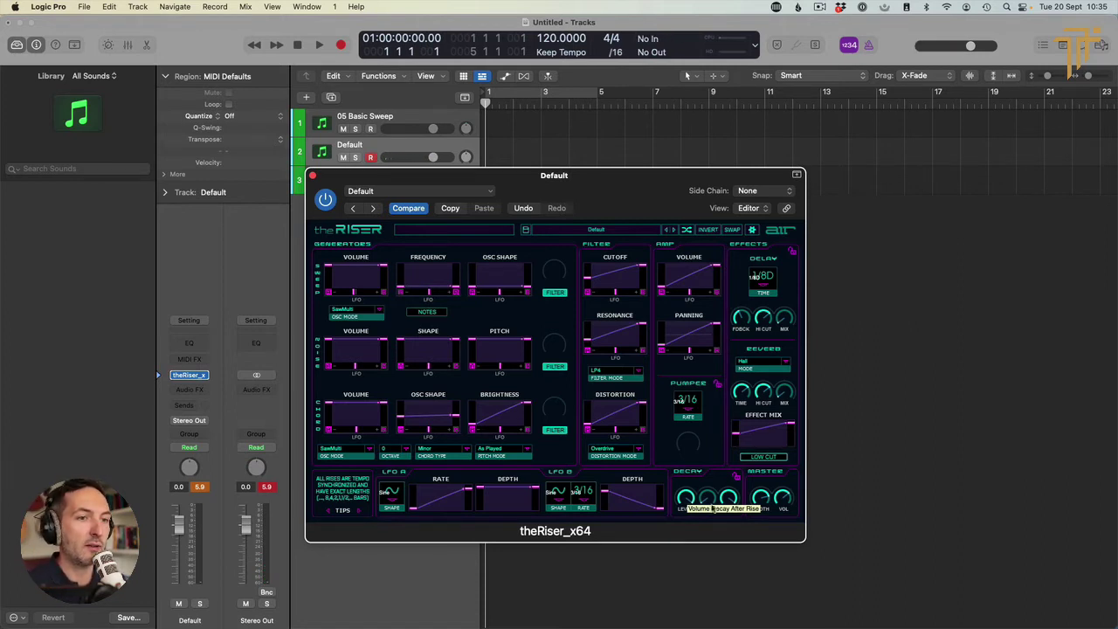
left_click_drag(709, 498, 710, 490)
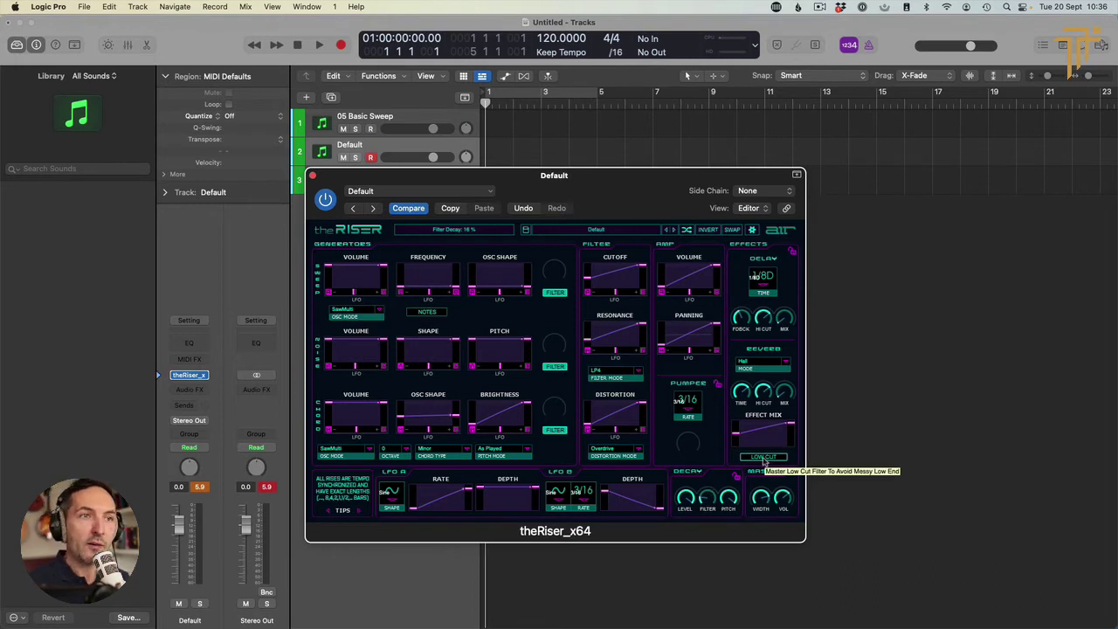
Load the 06 Fades > 23 Chord Fade 2 factory preset
left_click(634, 232)
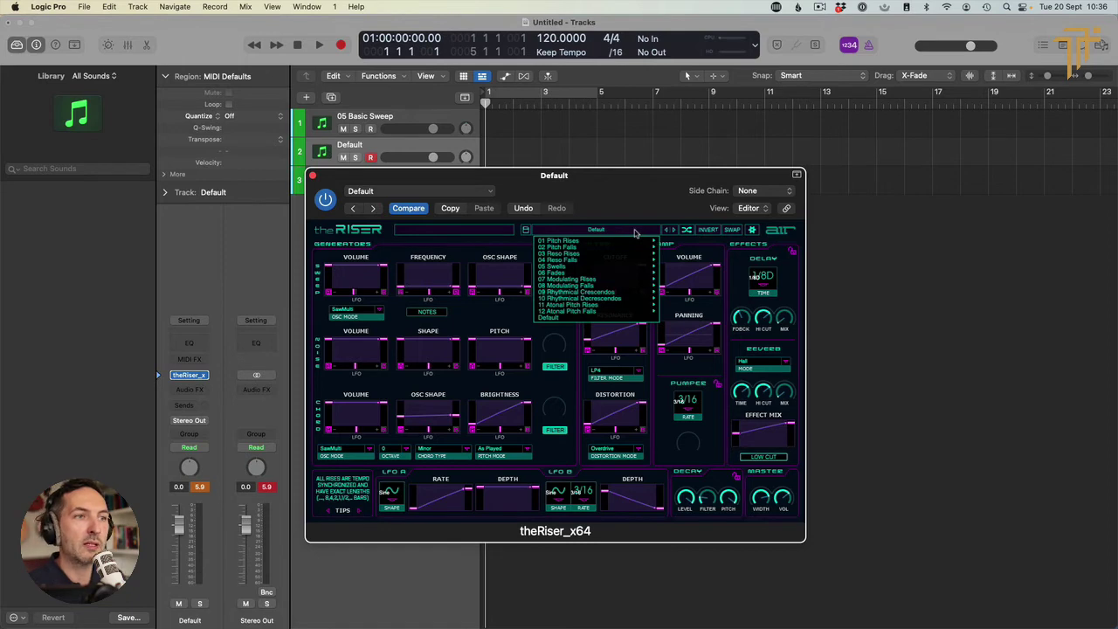
mouse_move(603, 273)
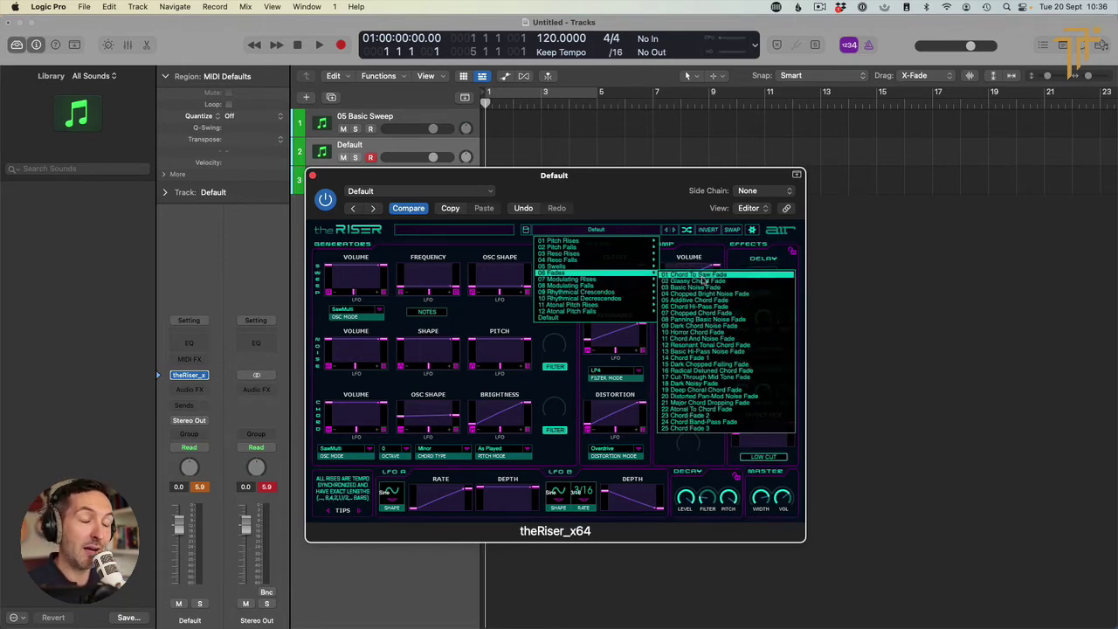
left_click(696, 417)
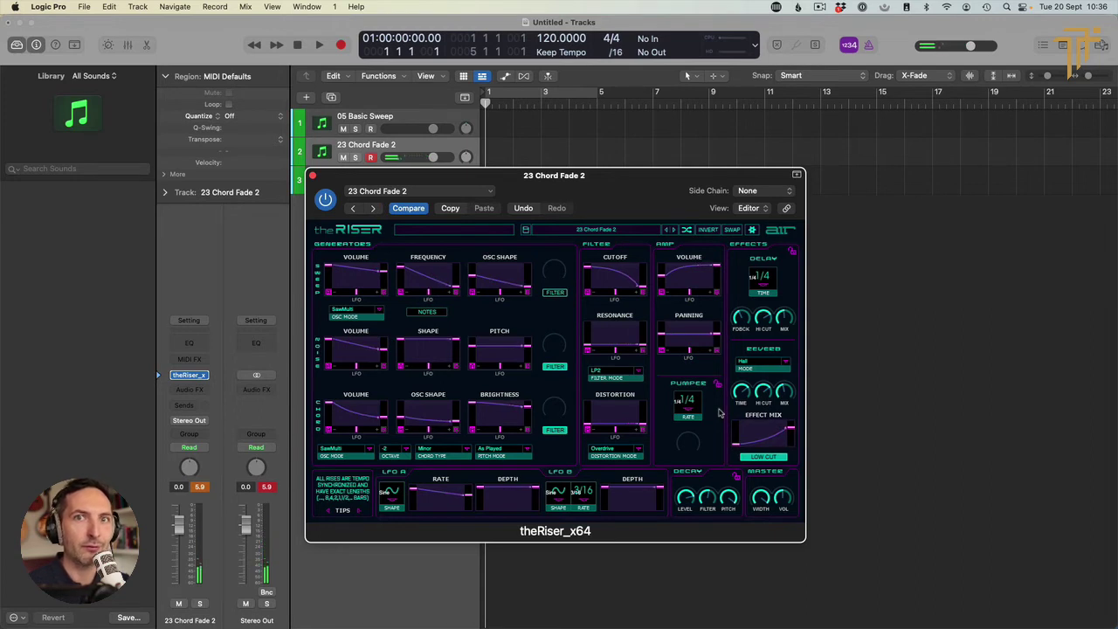
Switch to the 01 Pitch Rises > 20 Dense Tonal Sweep preset instead
left_click(643, 233)
mouse_move(606, 246)
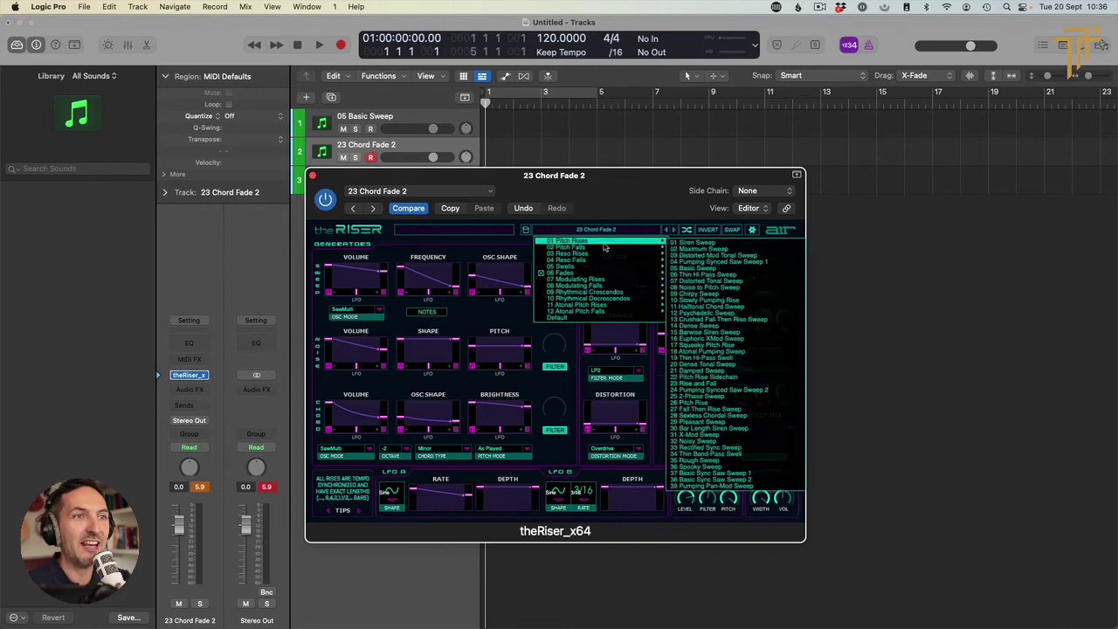
left_click(724, 365)
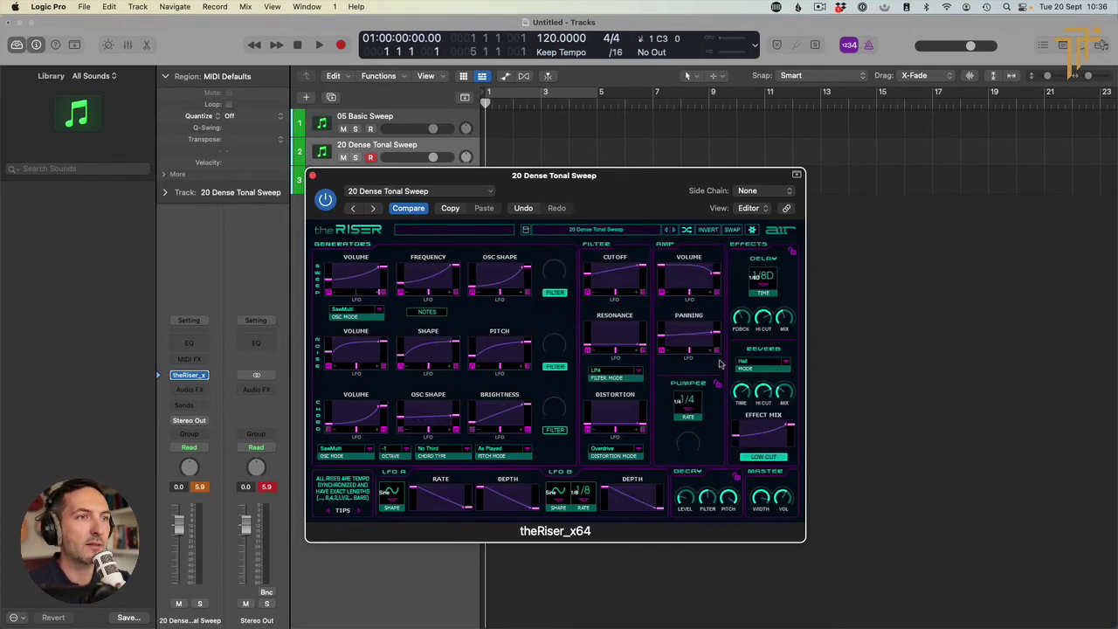
Load 04 Reso Falls > 07 Chopped Noise Fall 1 from theRiser's preset list
left_click(650, 233)
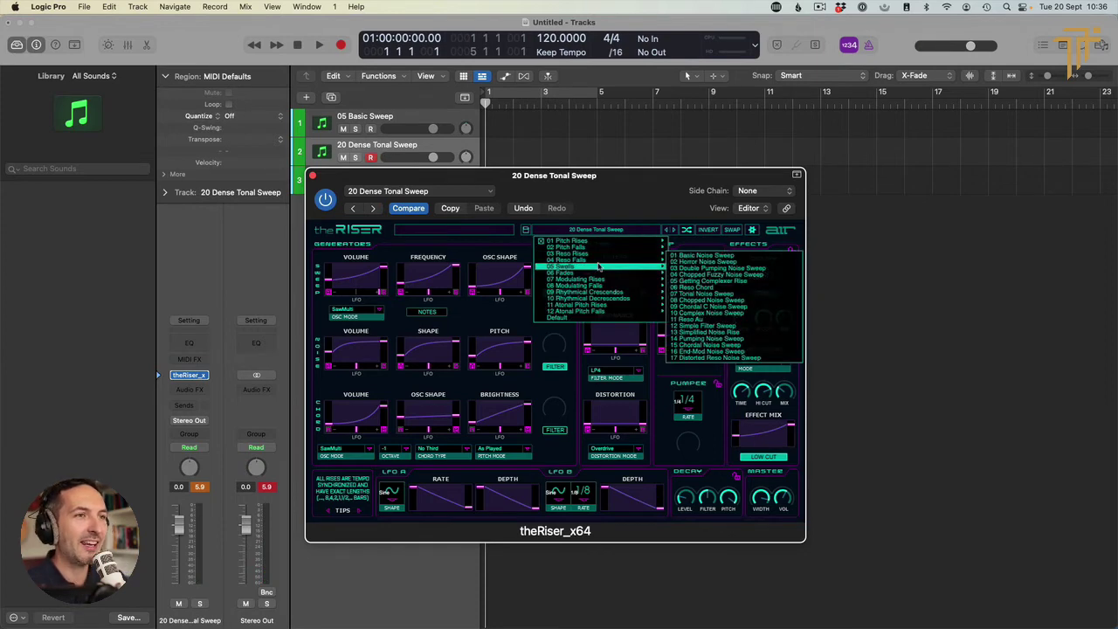
mouse_move(610, 262)
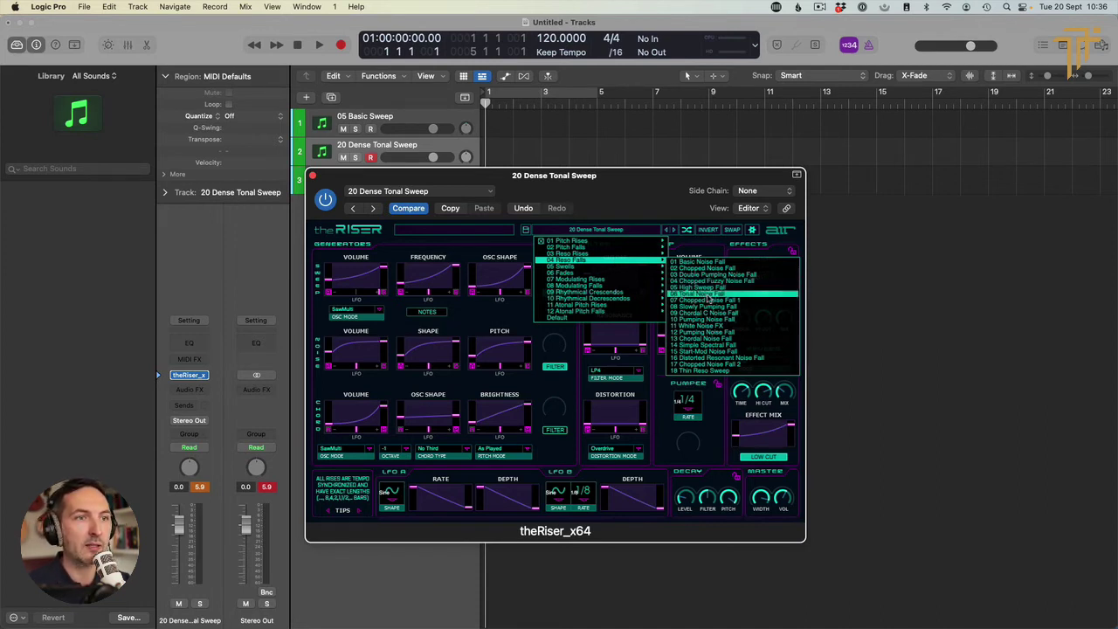
left_click(704, 300)
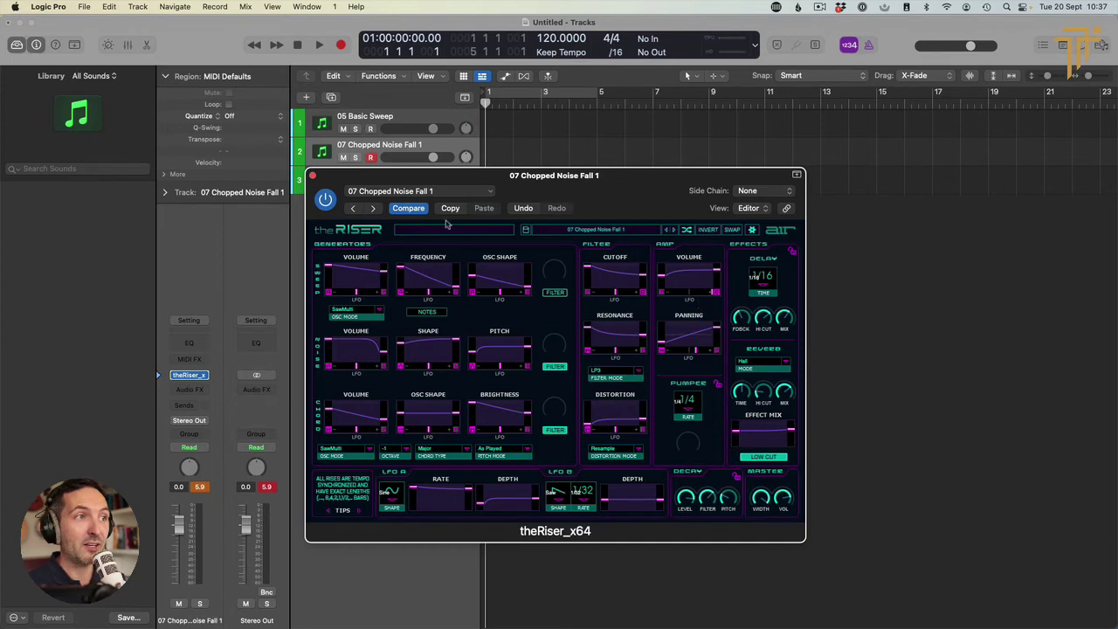
Load theRiser's Default preset from its preset categories and close the plugin window
left_click(468, 192)
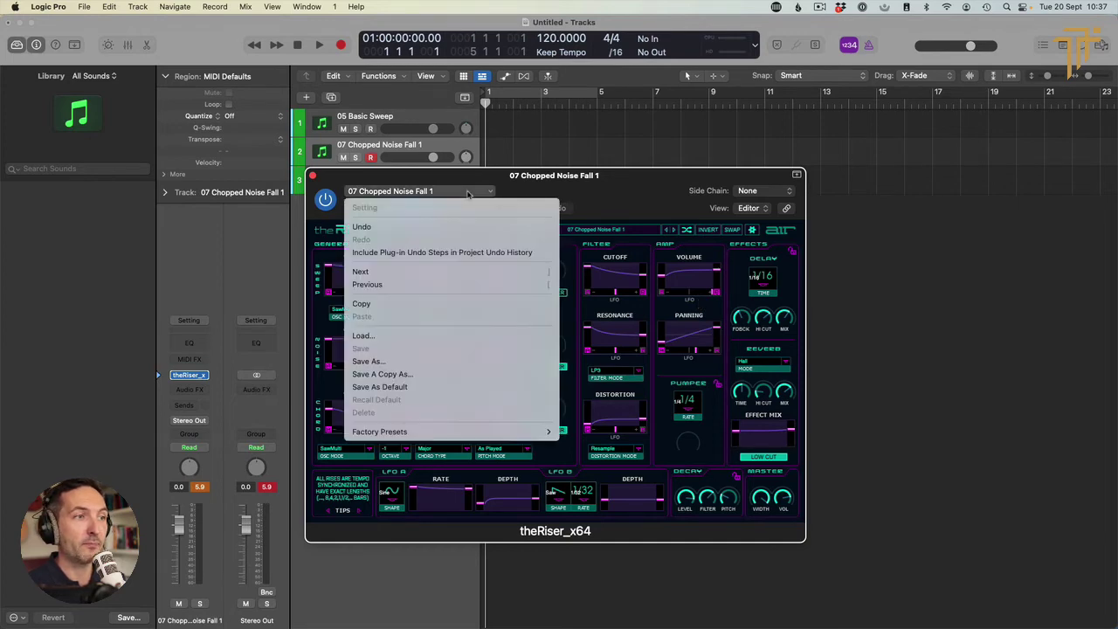
left_click(512, 188)
left_click(436, 198)
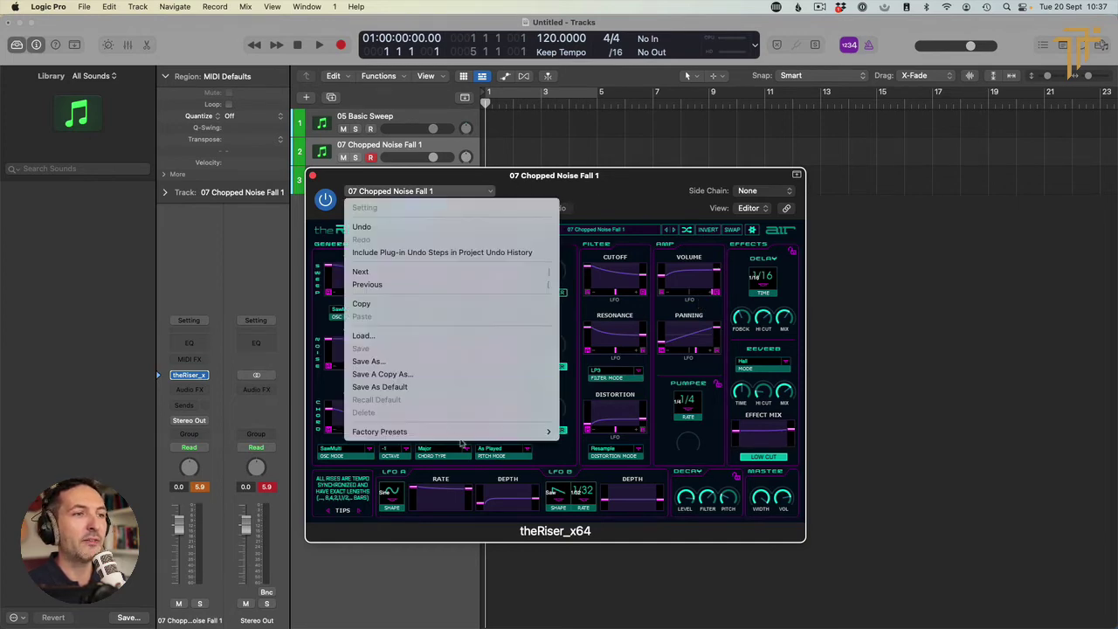
left_click(585, 229)
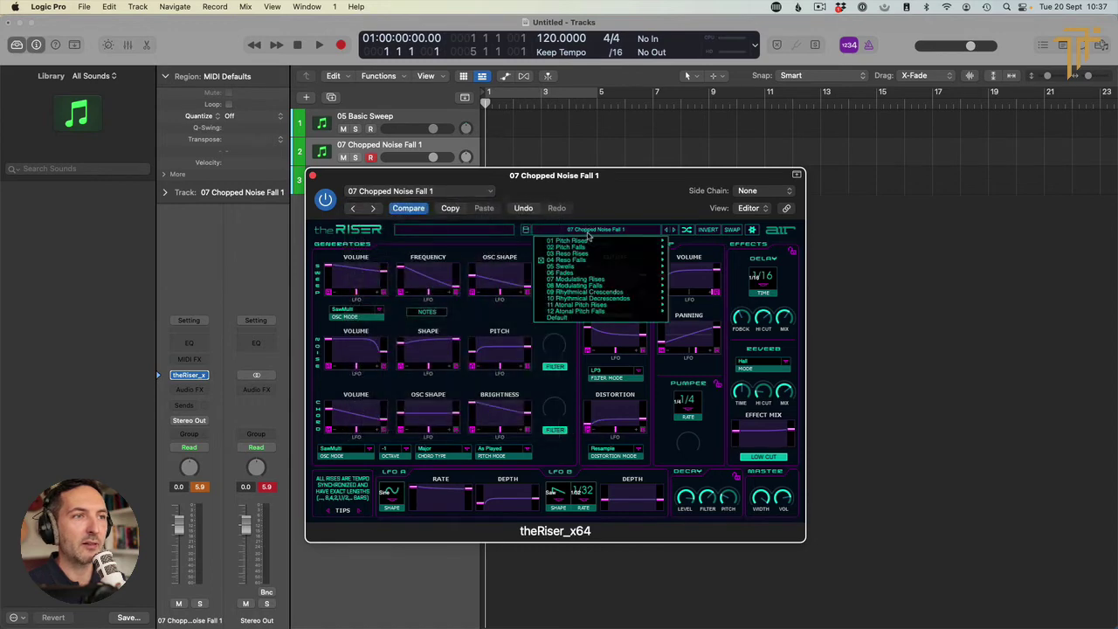
left_click(587, 230)
left_click(589, 230)
mouse_move(593, 245)
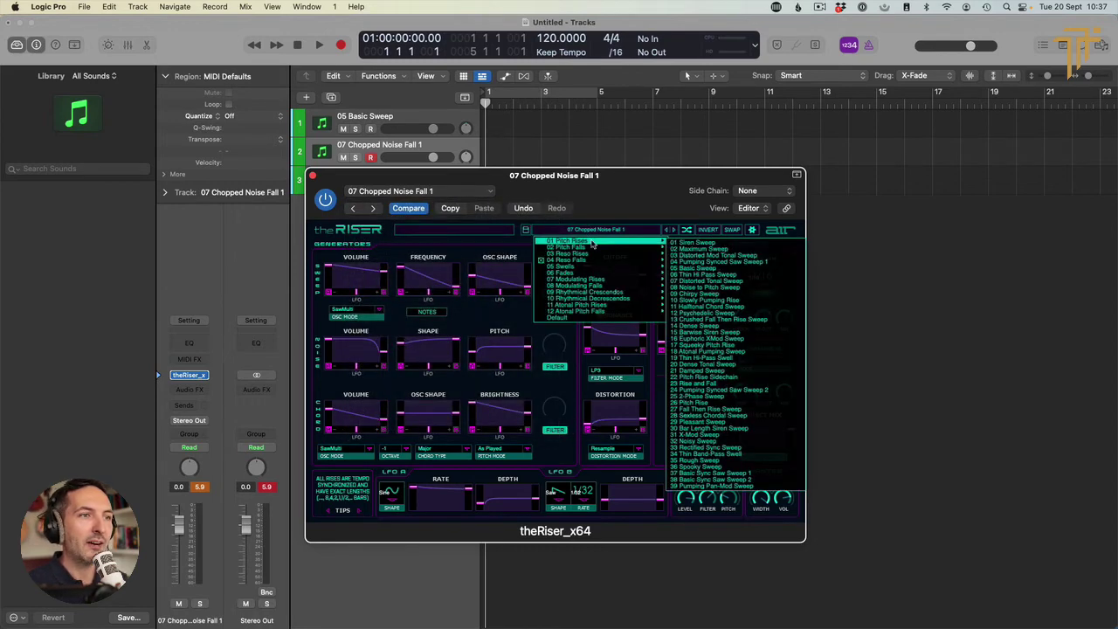
left_click(576, 319)
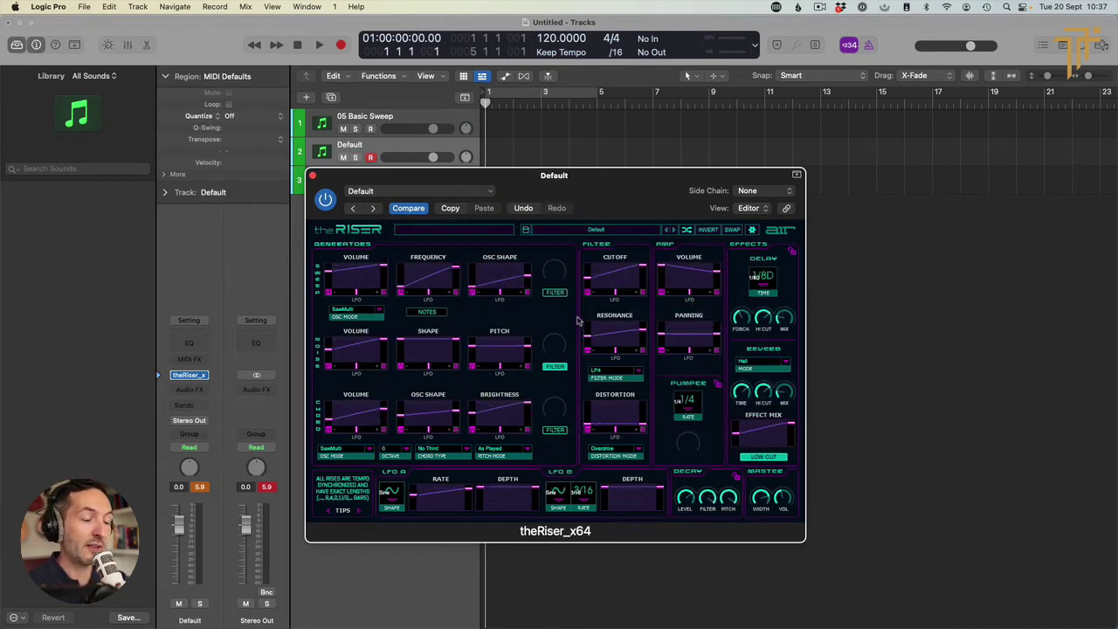
left_click(313, 177)
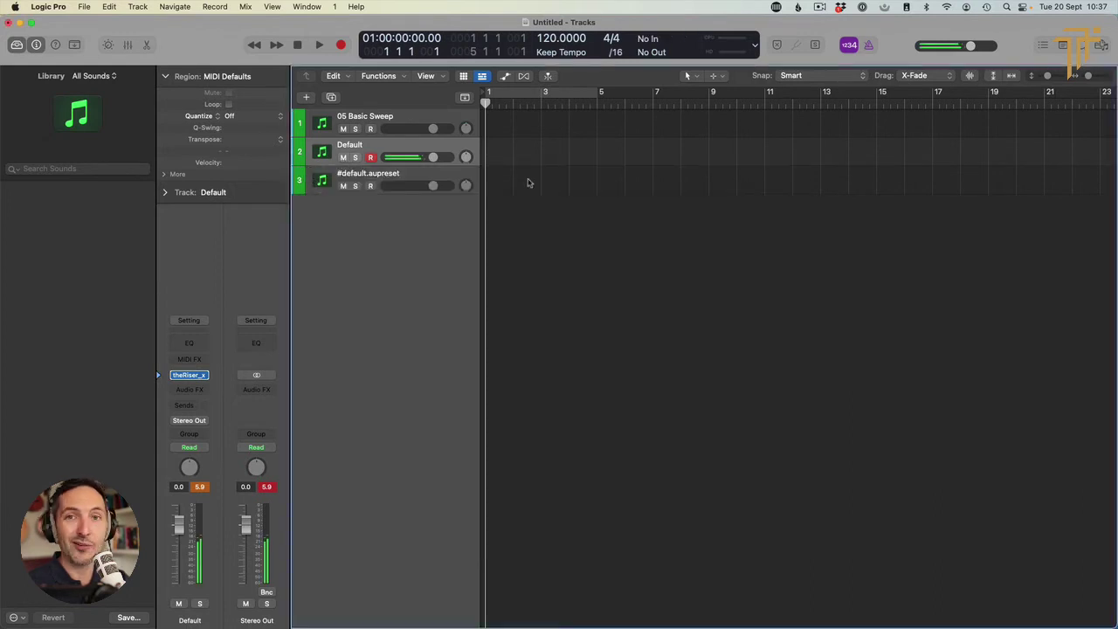
Open track 3's Kontakt 5 instrument and search its libraries for 'ark'
left_click(390, 176)
mouse_move(186, 380)
left_click(190, 375)
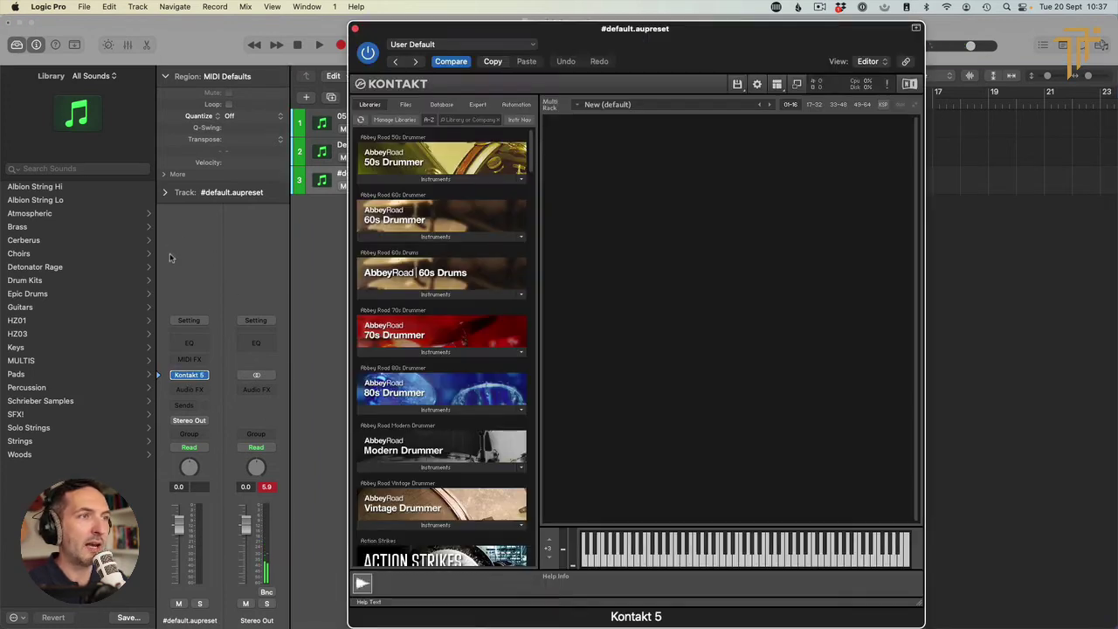
left_click(463, 123)
type("ark")
Browse District I > Wolfenstein Strings (Low) and load 04. Strings Low Spiccato 8va
left_click(448, 179)
left_click(415, 193)
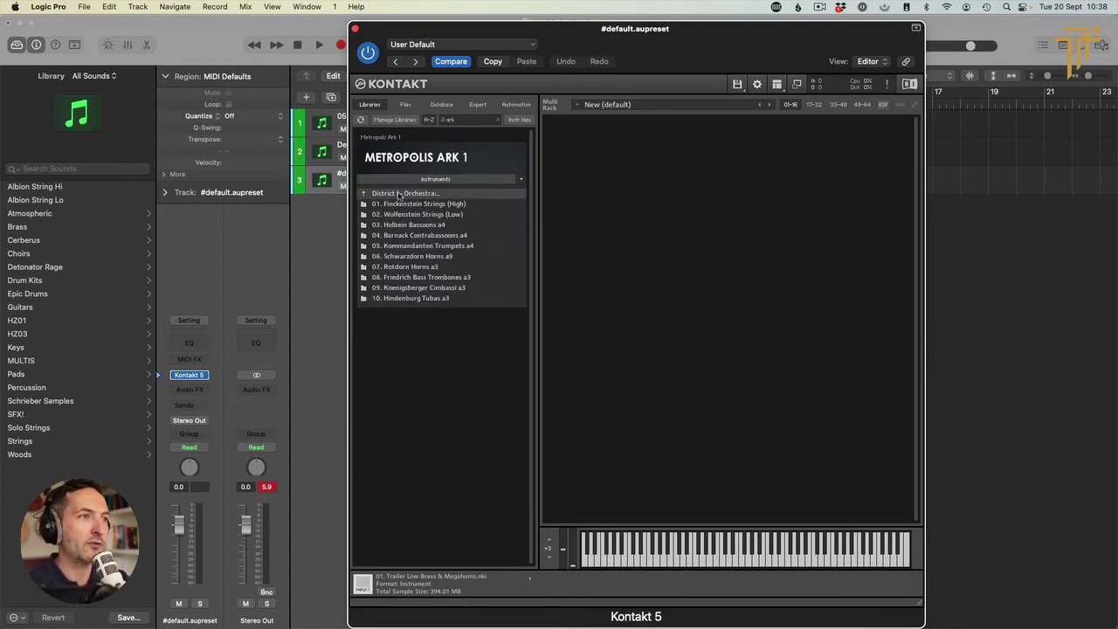
left_click(400, 194)
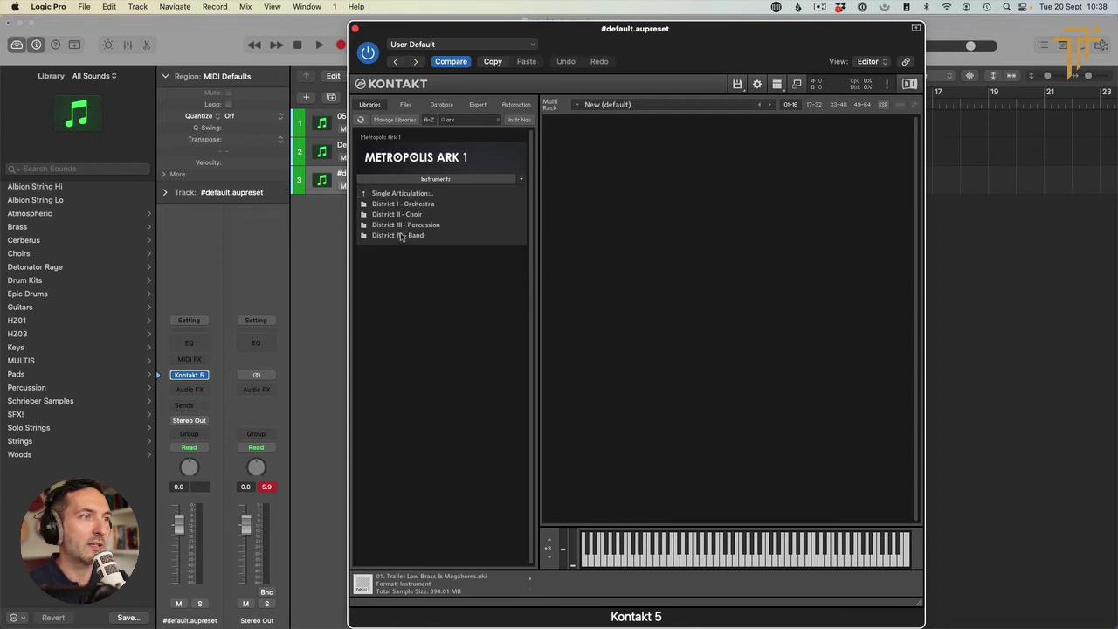
double_click(399, 204)
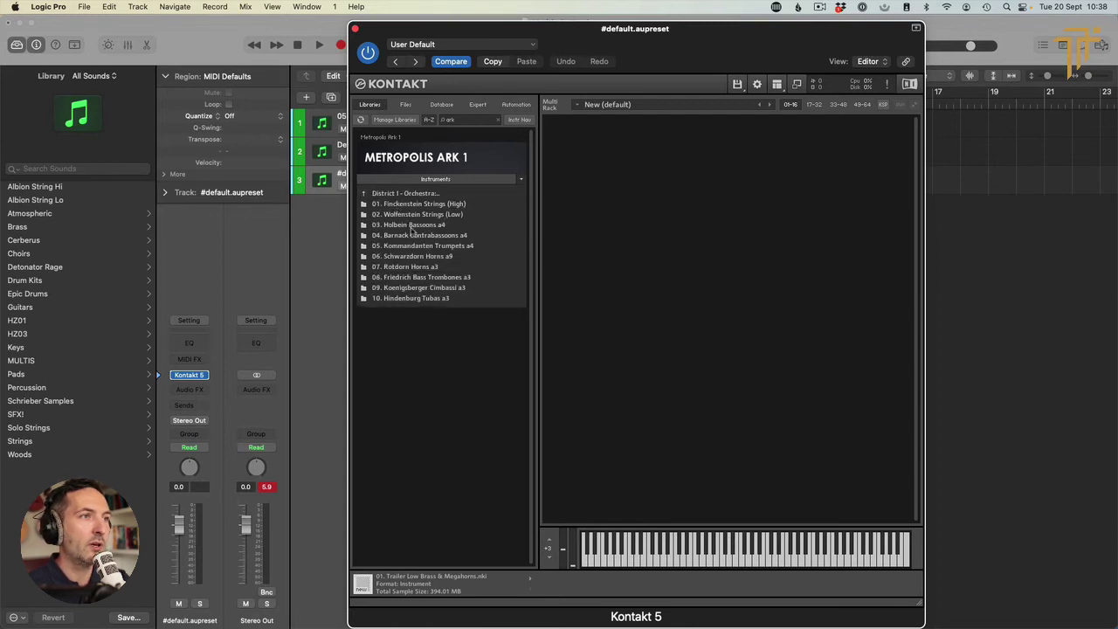
double_click(415, 205)
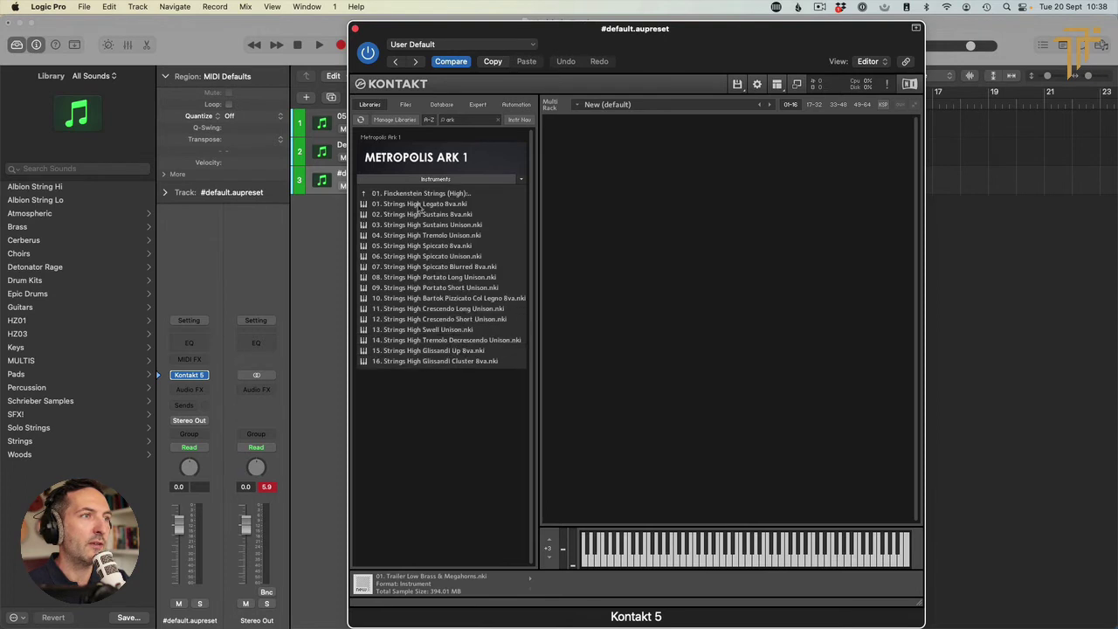
double_click(364, 194)
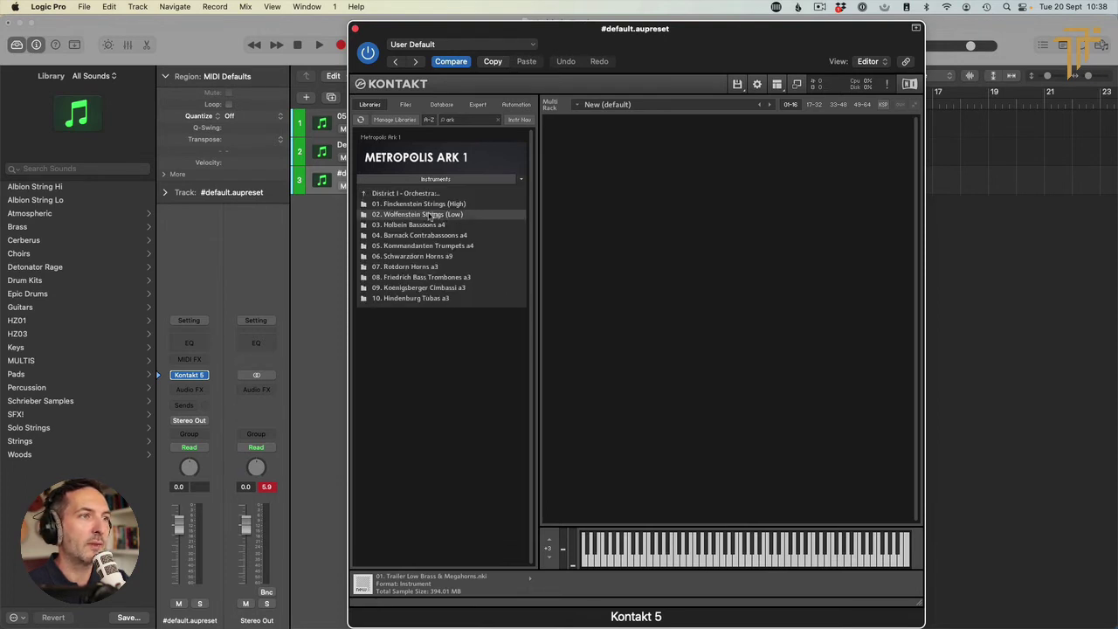
double_click(428, 214)
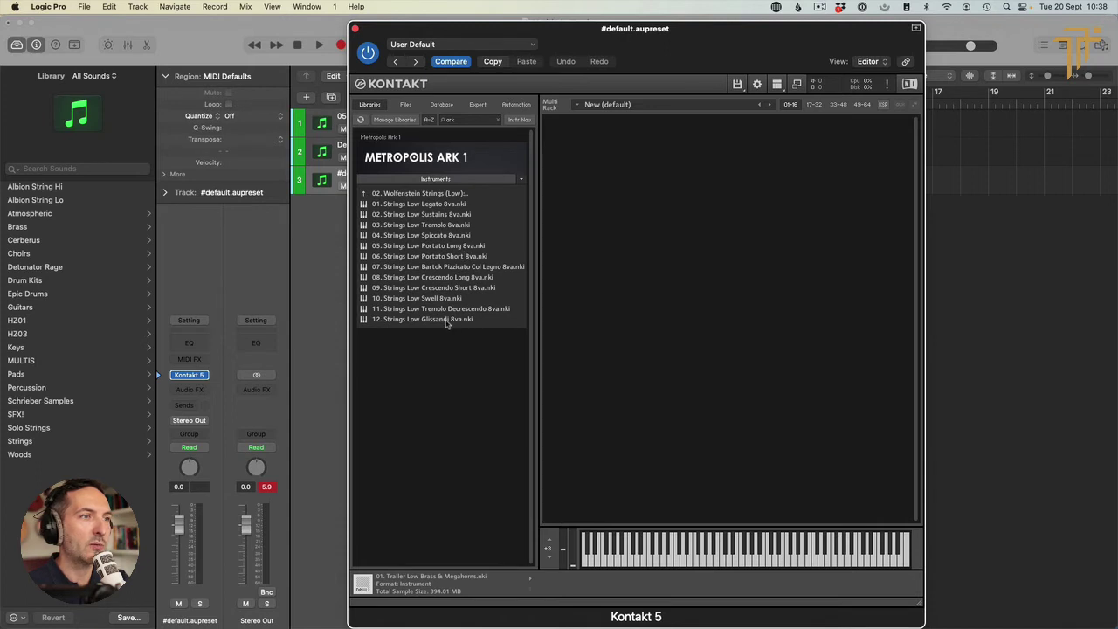
double_click(442, 238)
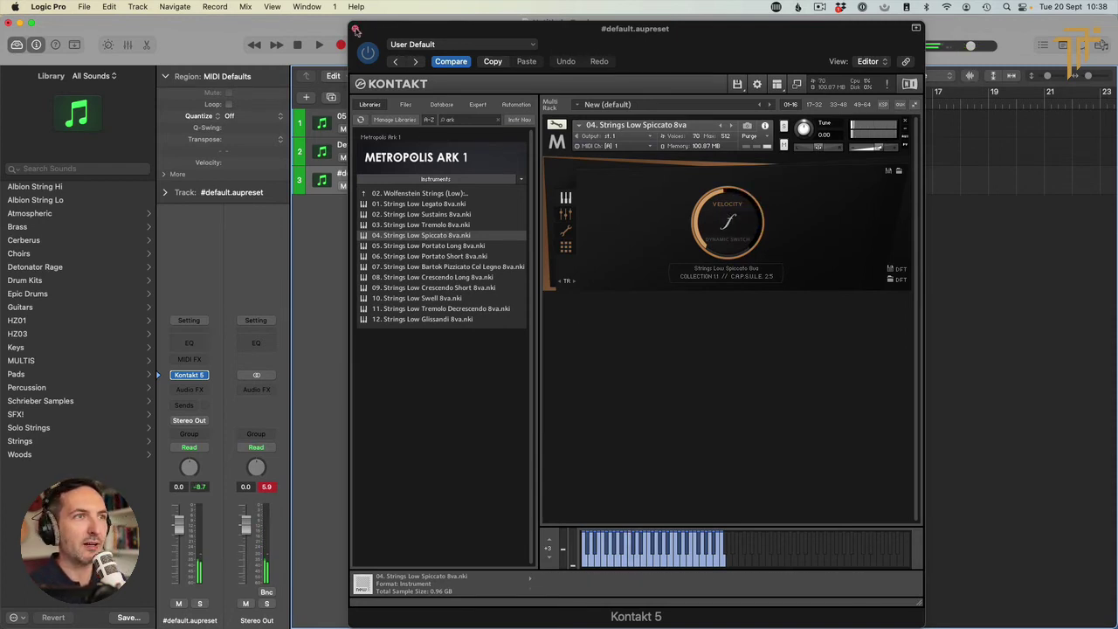
Record a spiccato phrase on track 3 and quantize its notes in the Piano Roll
left_click(355, 28)
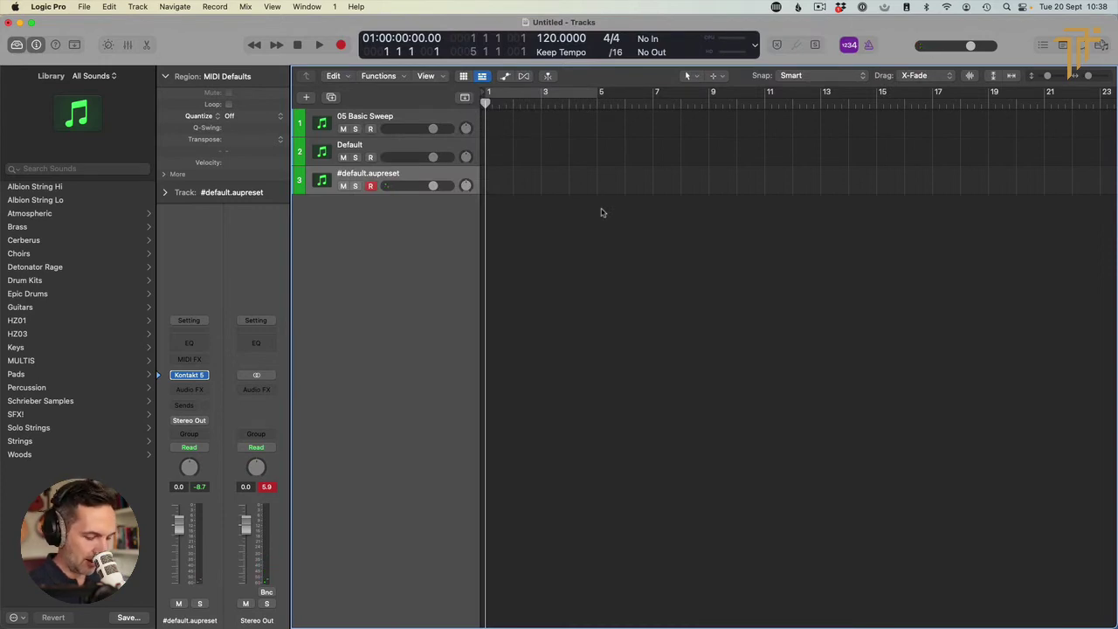
key("r")
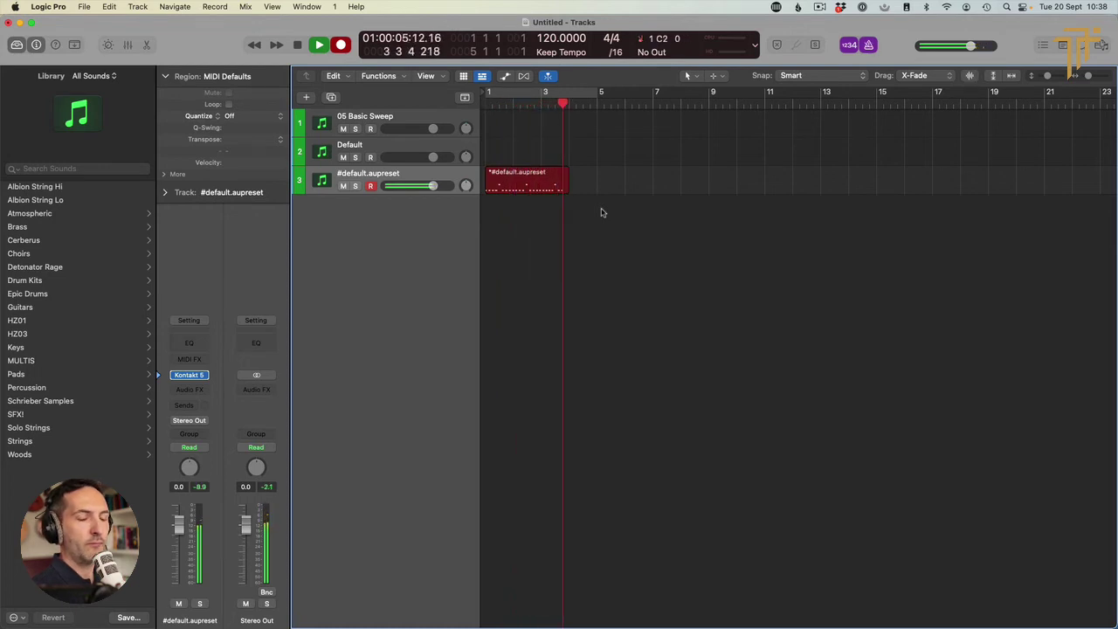
key("space")
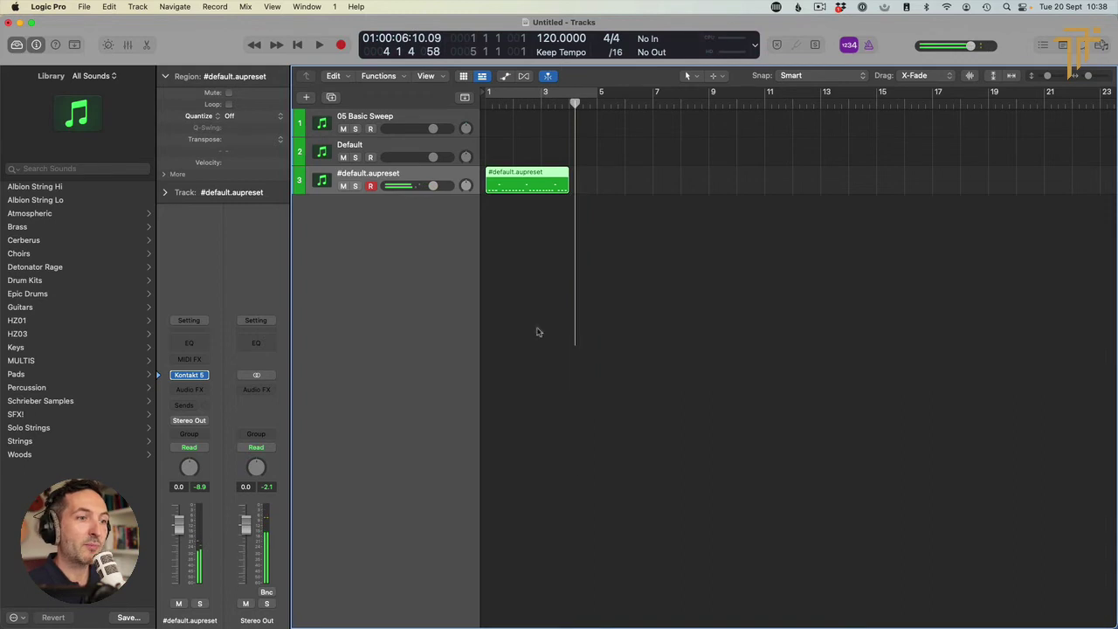
key("p")
key("q")
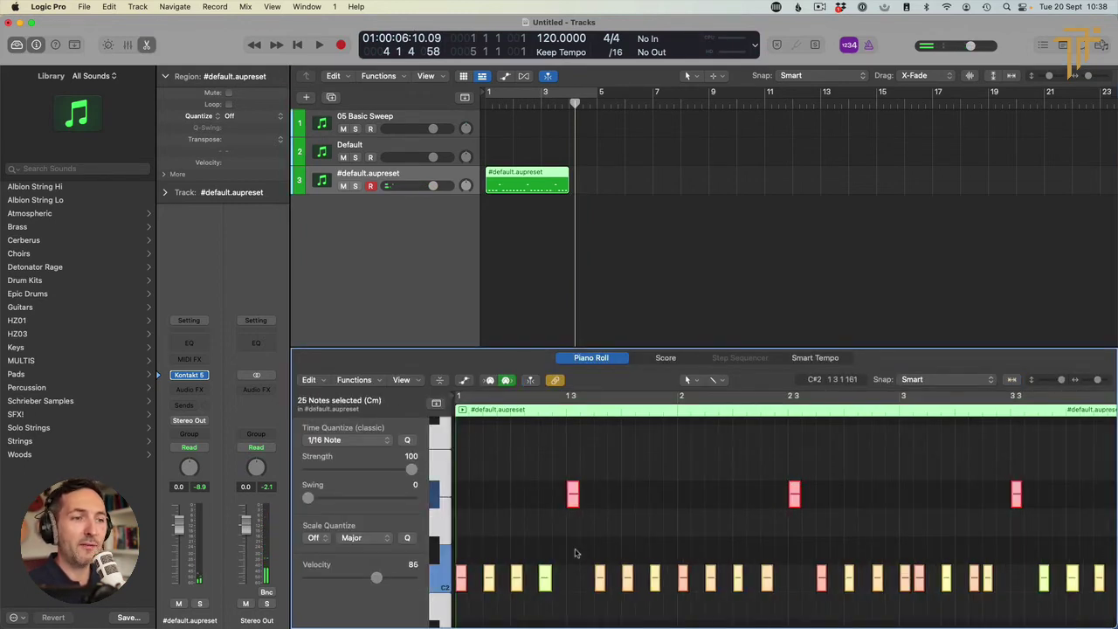
Split the recorded region at bar 3 and delete the remainder, keeping two bars
left_click(579, 553)
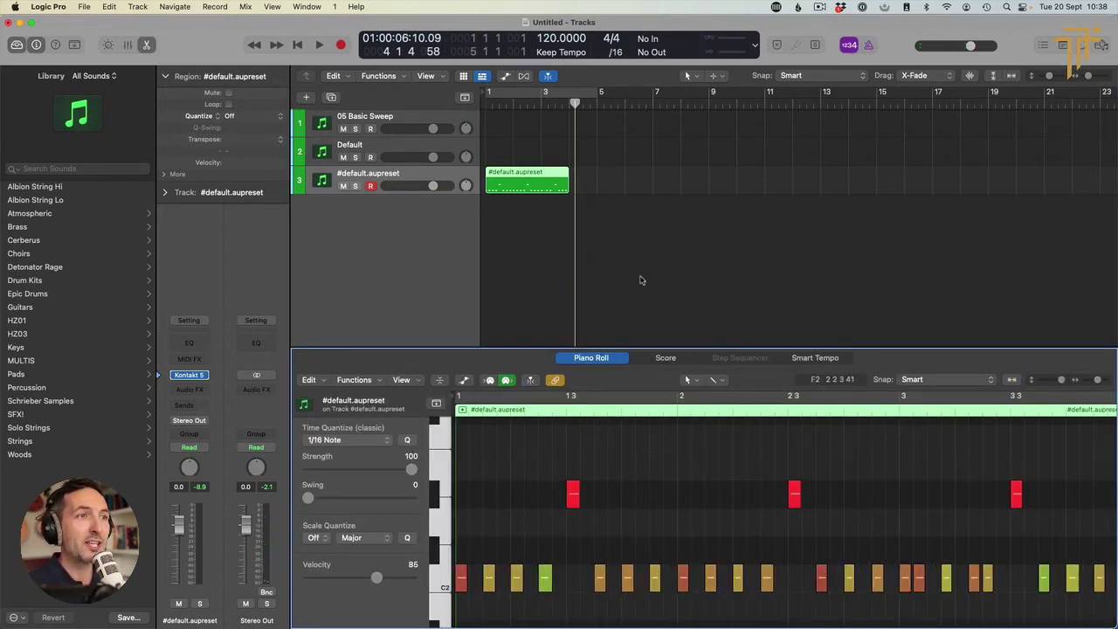
mouse_move(568, 187)
left_mouse_down()
mouse_move(584, 194)
mouse_move(572, 195)
left_mouse_up()
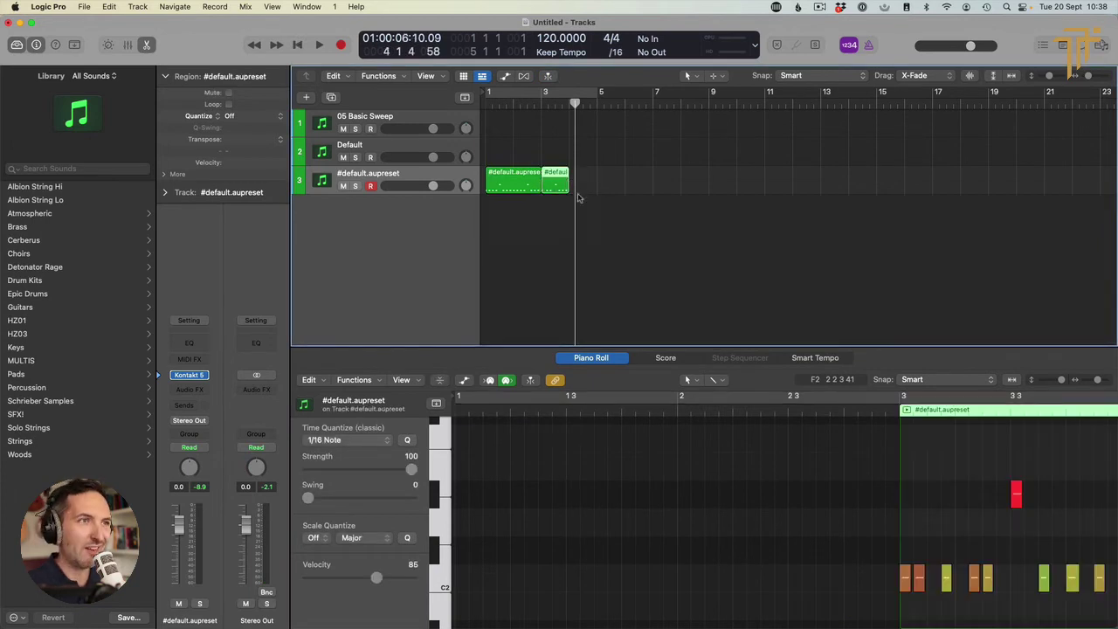
key("Delete")
left_click(374, 175)
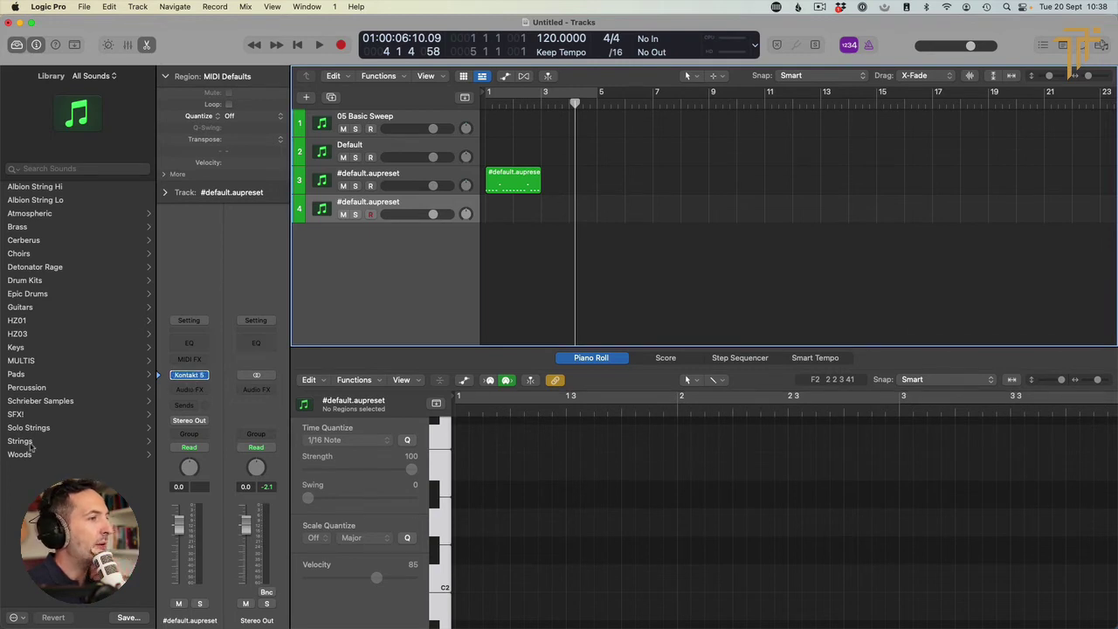
Load Strings > 00 Metropolis ARK > Hi Spic 8va on track 4, copy track 3's phrase onto it, and play
left_click(38, 447)
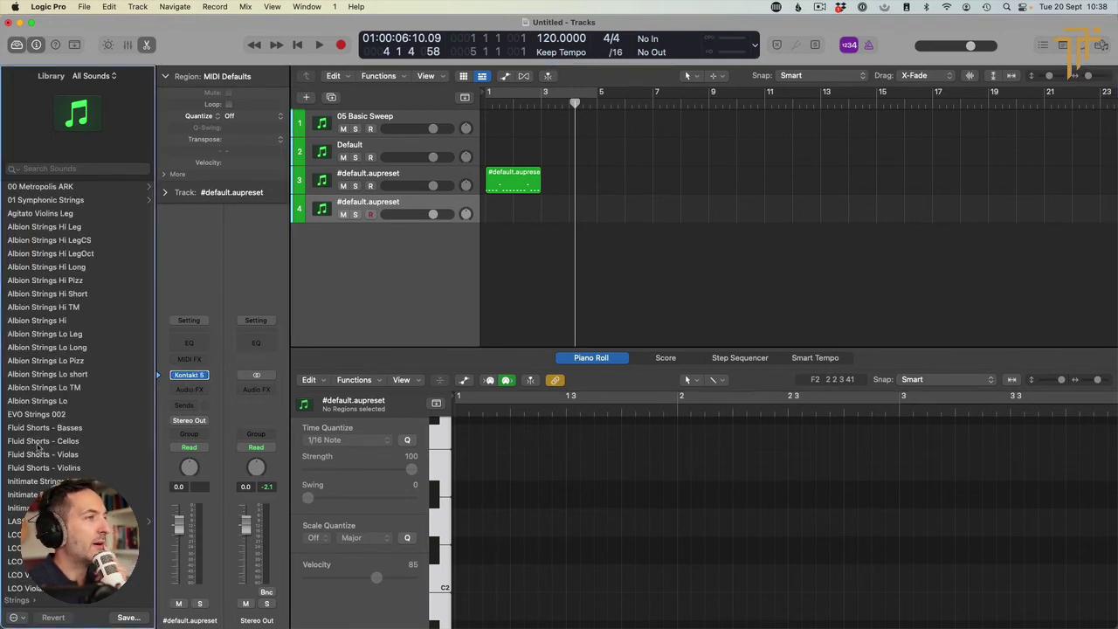
left_click(97, 188)
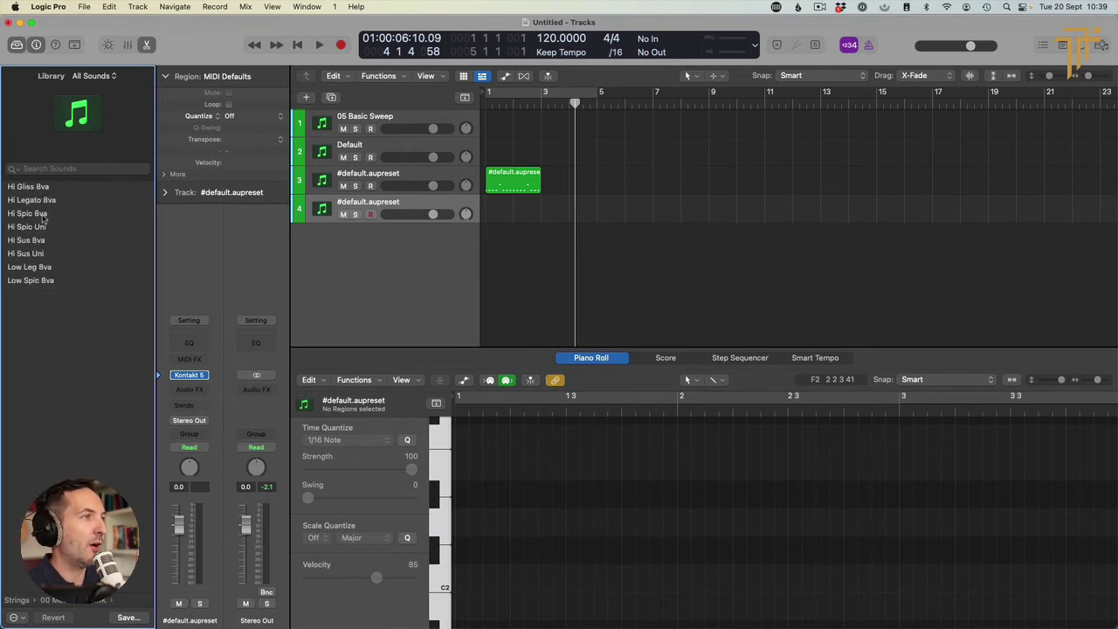
left_click(42, 215)
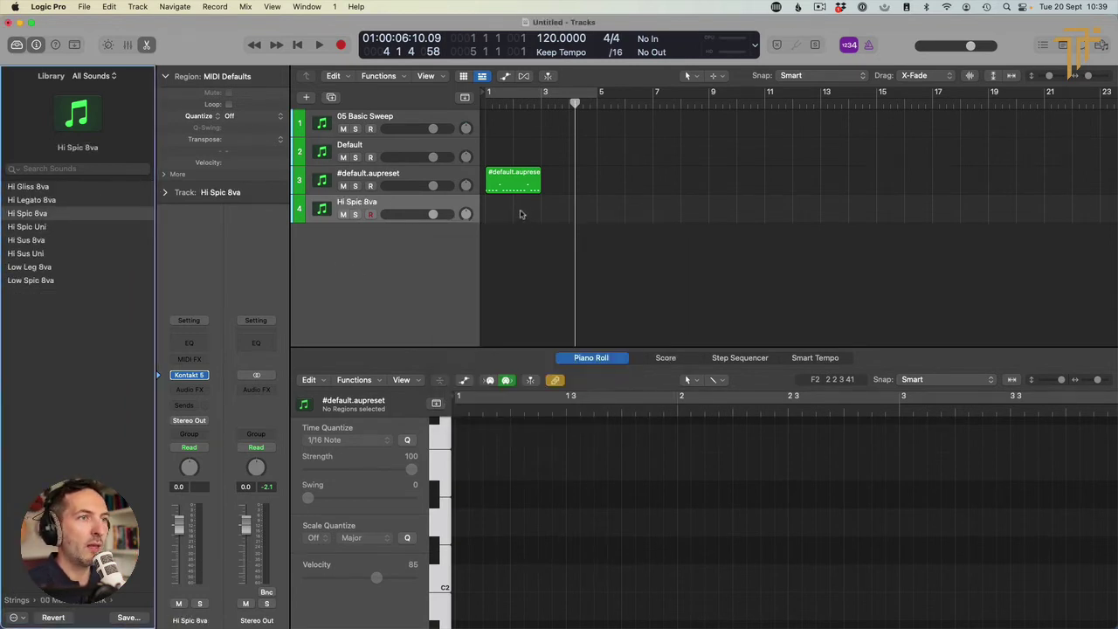
left_click_drag(498, 181, 501, 210)
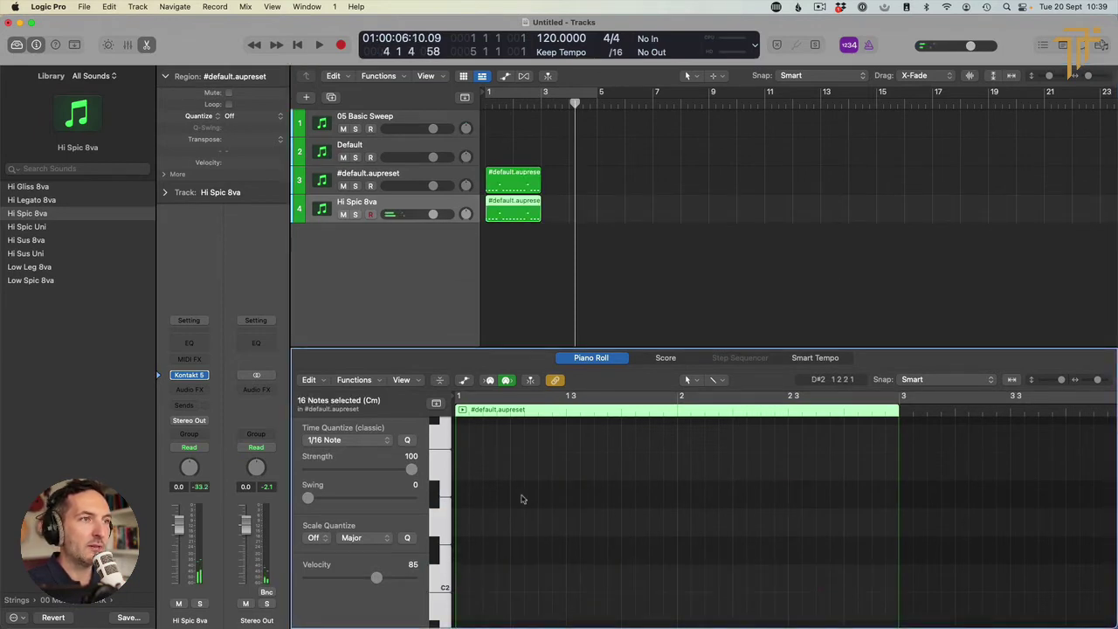
key("space")
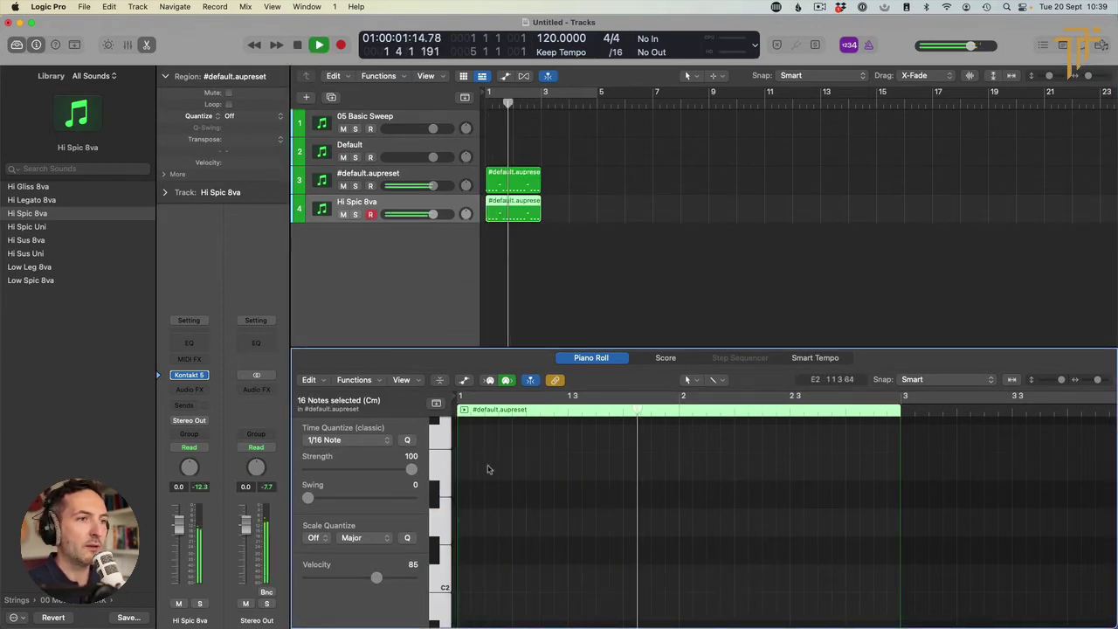
Select notes in the C3 row and shift the two low red notes in pitch
key("space")
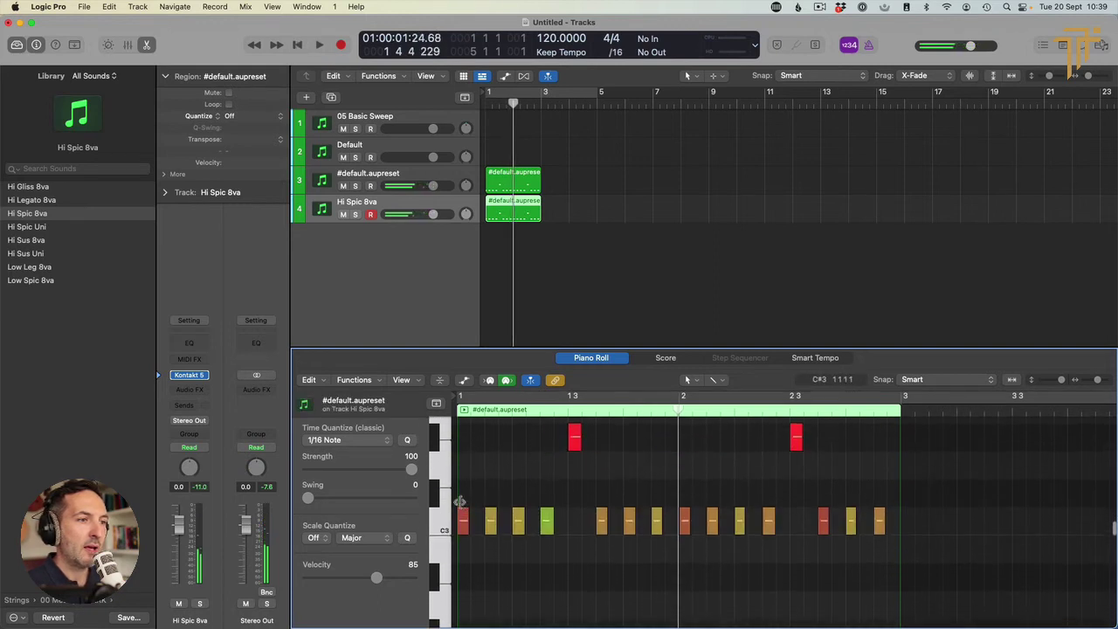
left_click(462, 523)
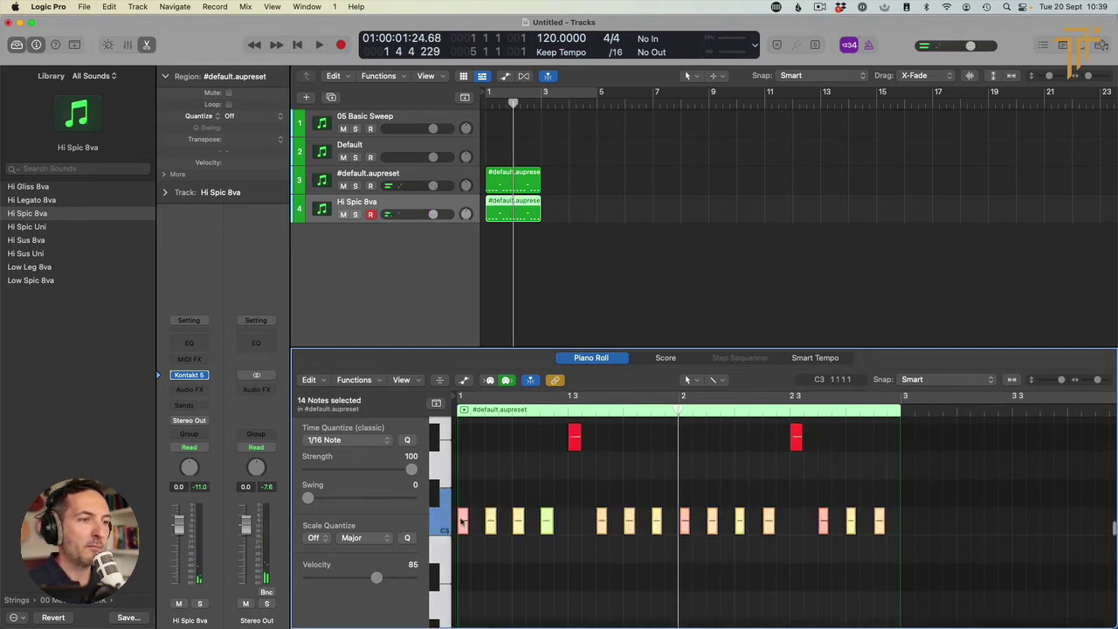
scroll(446, 523, "up", 2)
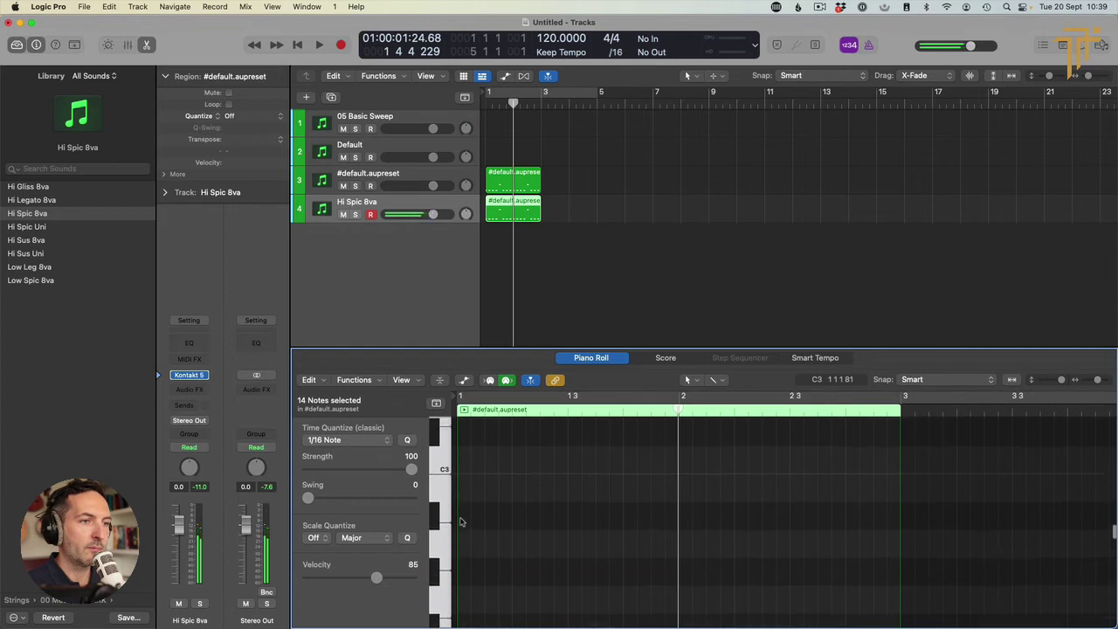
left_click(436, 522)
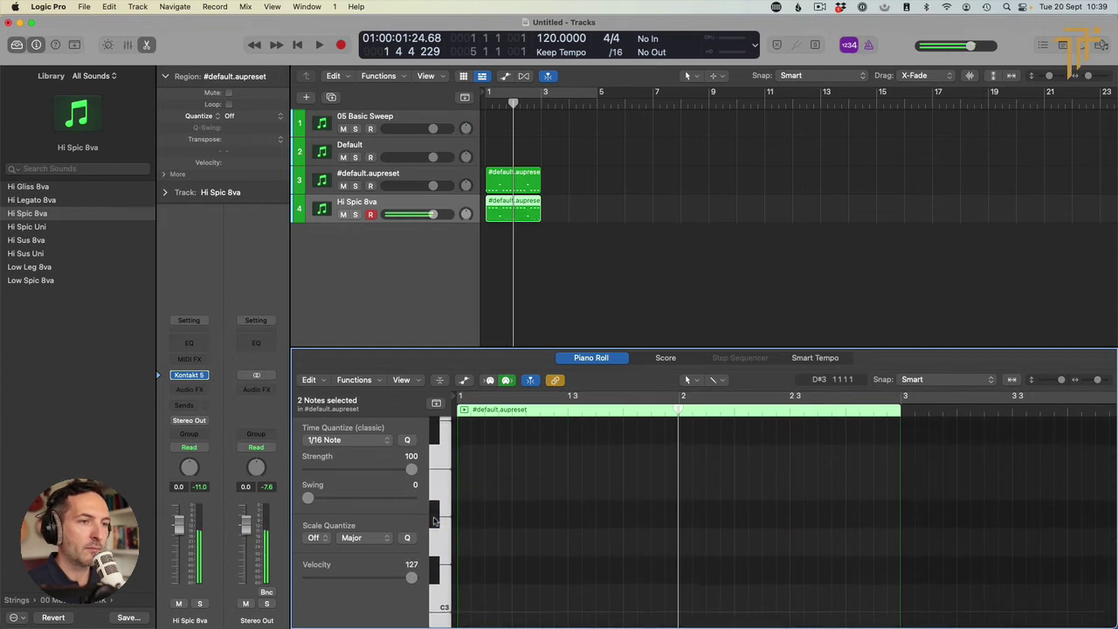
left_click(489, 524)
key("z")
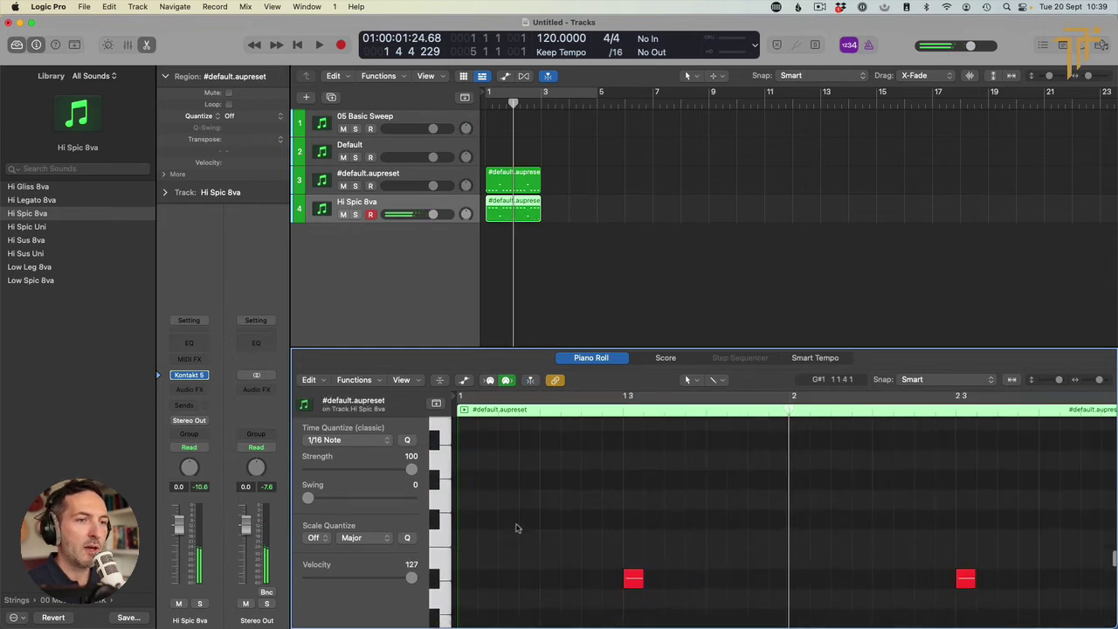
left_click_drag(577, 573, 1110, 624)
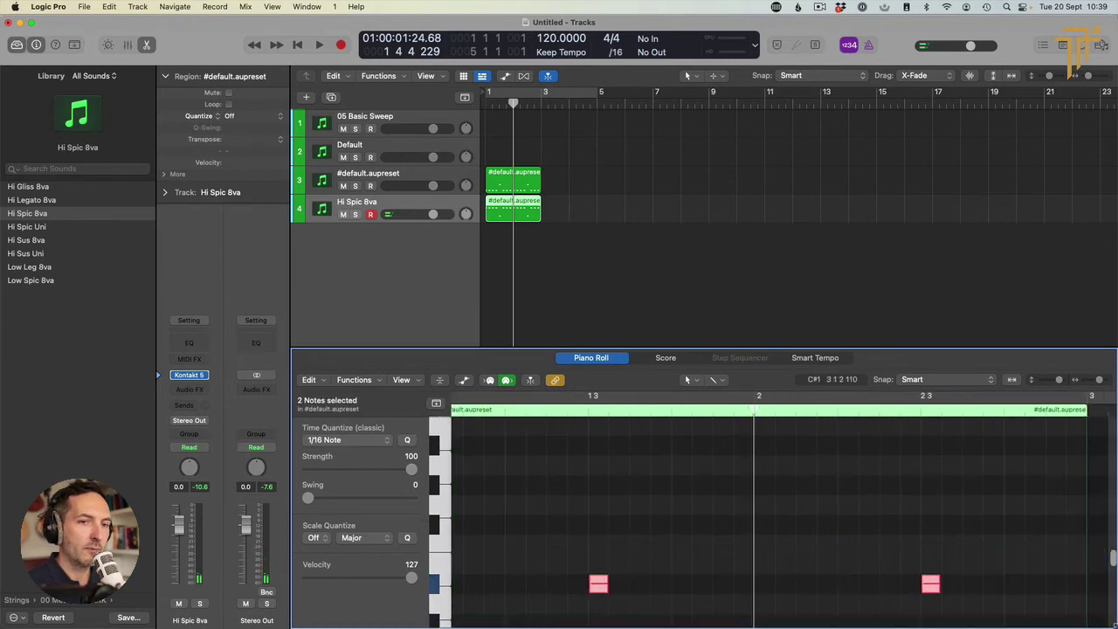
key("alt+shift+Down")
scroll(722, 553, "down", 5)
scroll(612, 533, "left", 2)
left_click(562, 512)
Duplicate all notes a sixteenth later, lower their velocity to 73, and audition the phrase
key("super+a")
left_click_drag(466, 530, 487, 535)
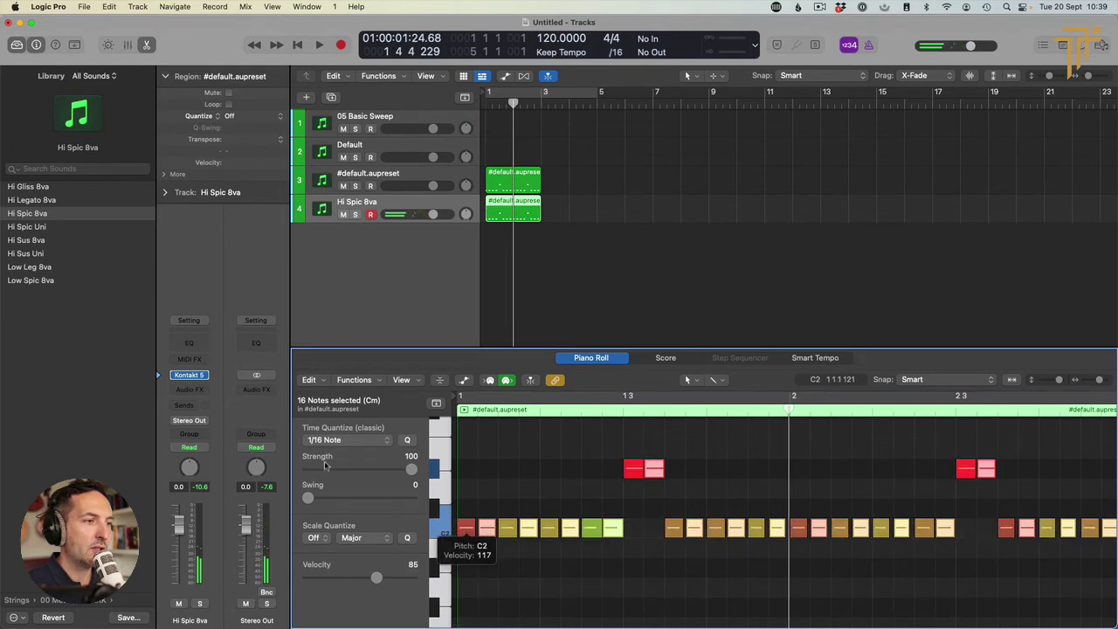
left_click_drag(376, 578, 364, 577)
key("space")
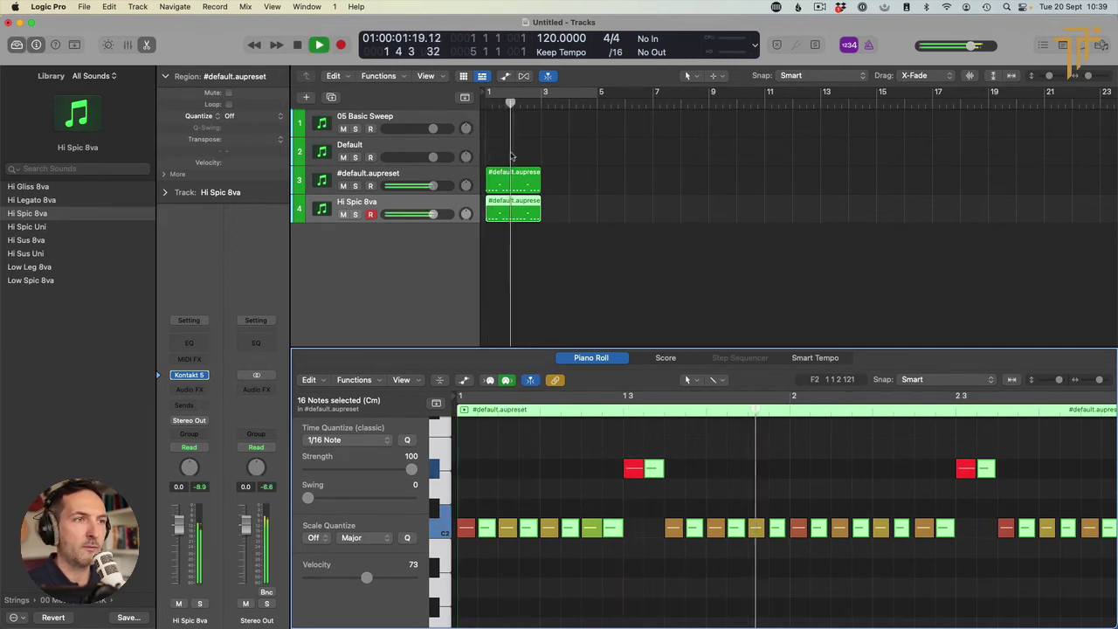
key("p")
left_click(573, 271)
key("space")
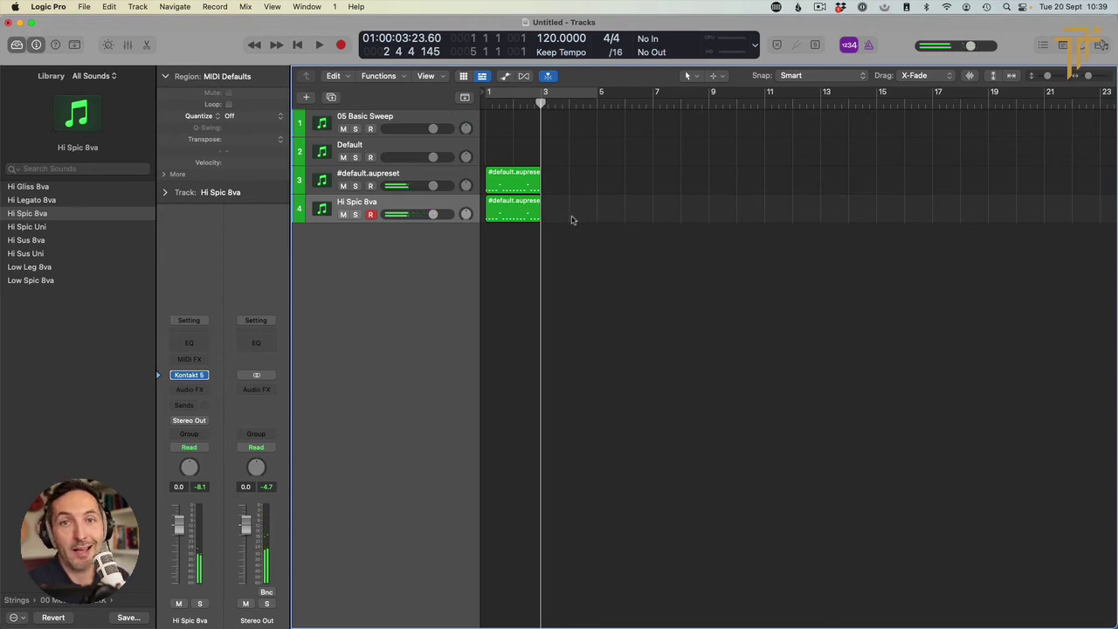
Repeat the two-bar string regions on tracks 3 and 4 out to bar 9
key("space")
key("space")
key("Return")
key("space")
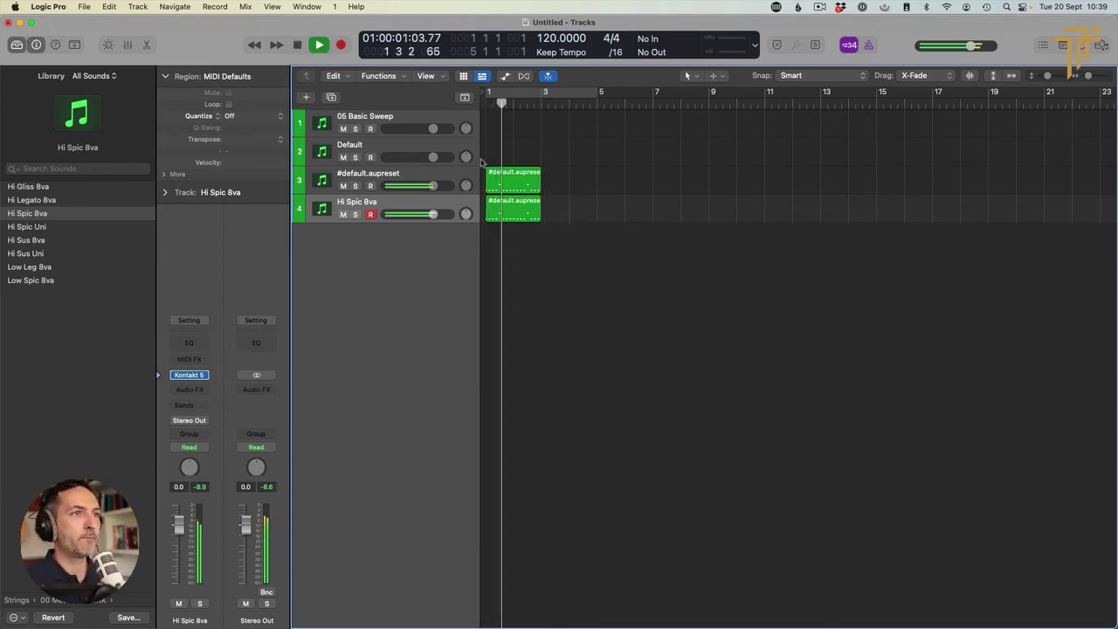
left_click_drag(574, 223, 510, 160)
key("super+r")
key("super+r")
key("super+r")
key("space")
Record-enable the Default riser track and start recording from bar 1
left_click(387, 122)
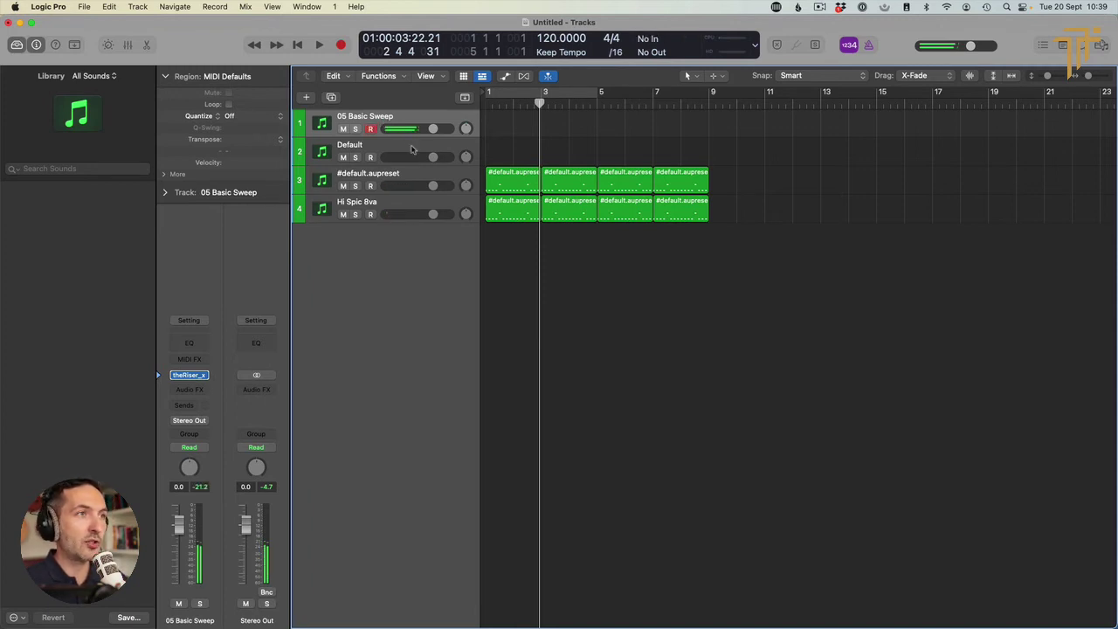
left_click(385, 151)
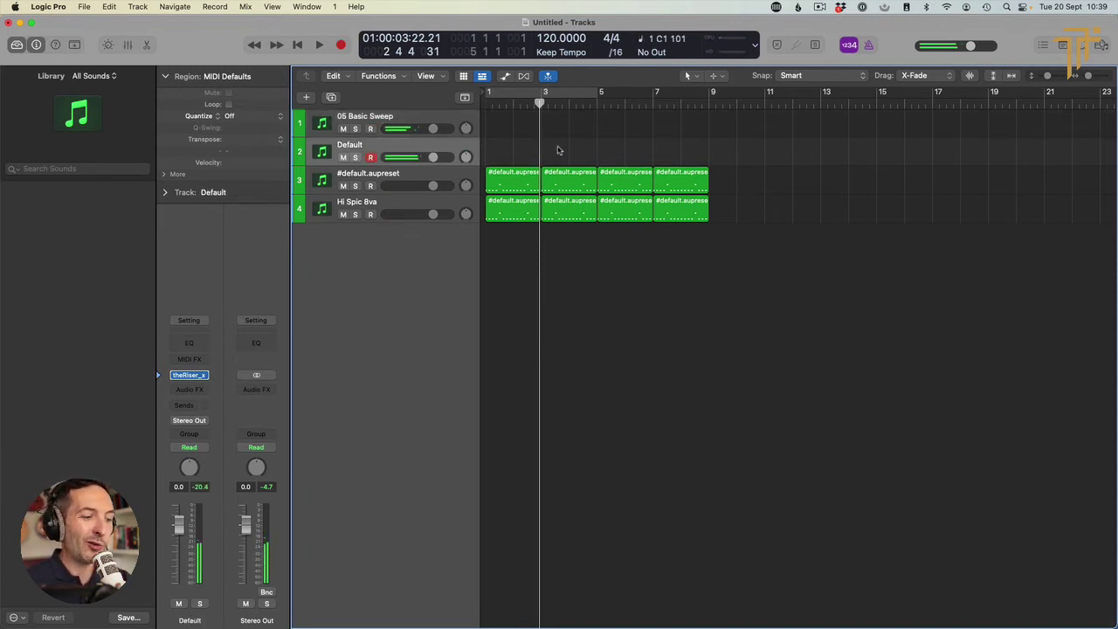
key("space")
key("r")
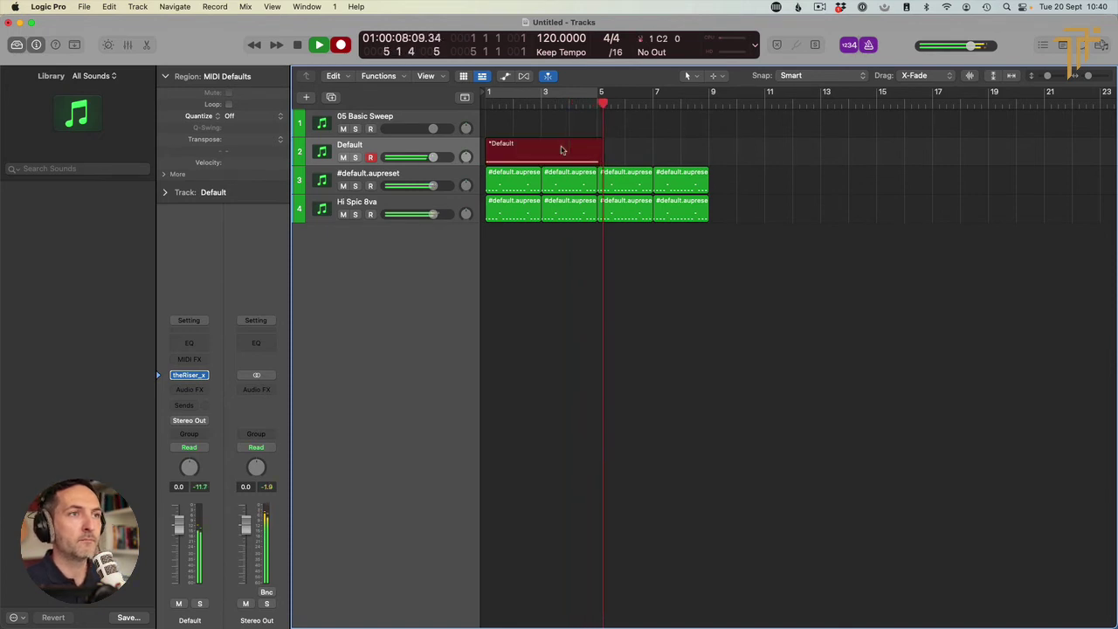
Stop recording and bounce the first four bars of spiccato regions in place to a new audio track
key("space")
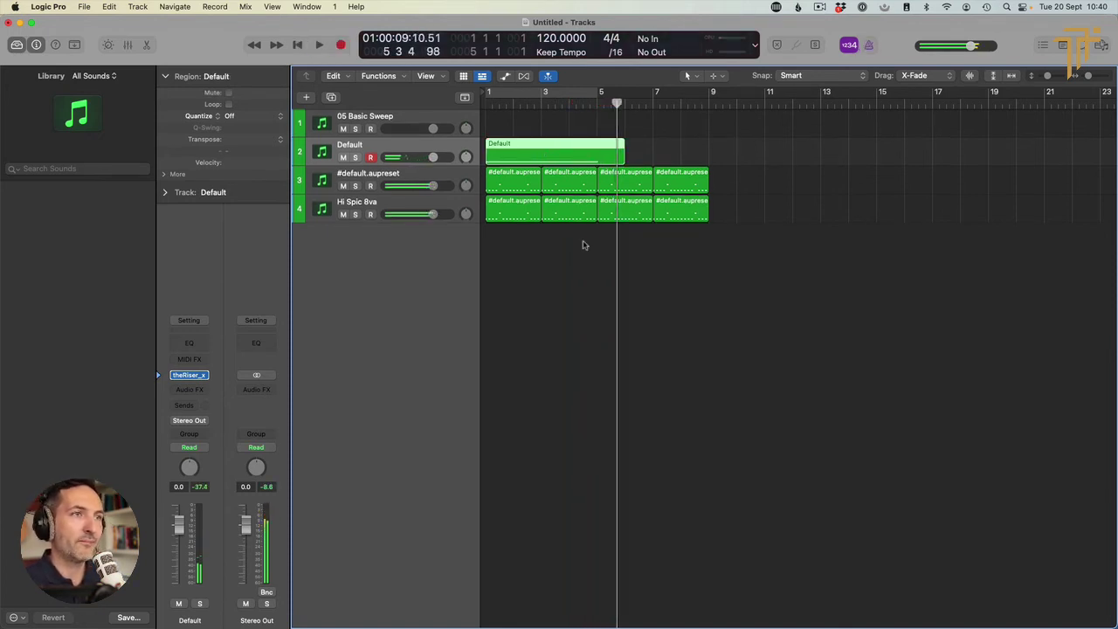
left_click_drag(580, 245, 497, 177)
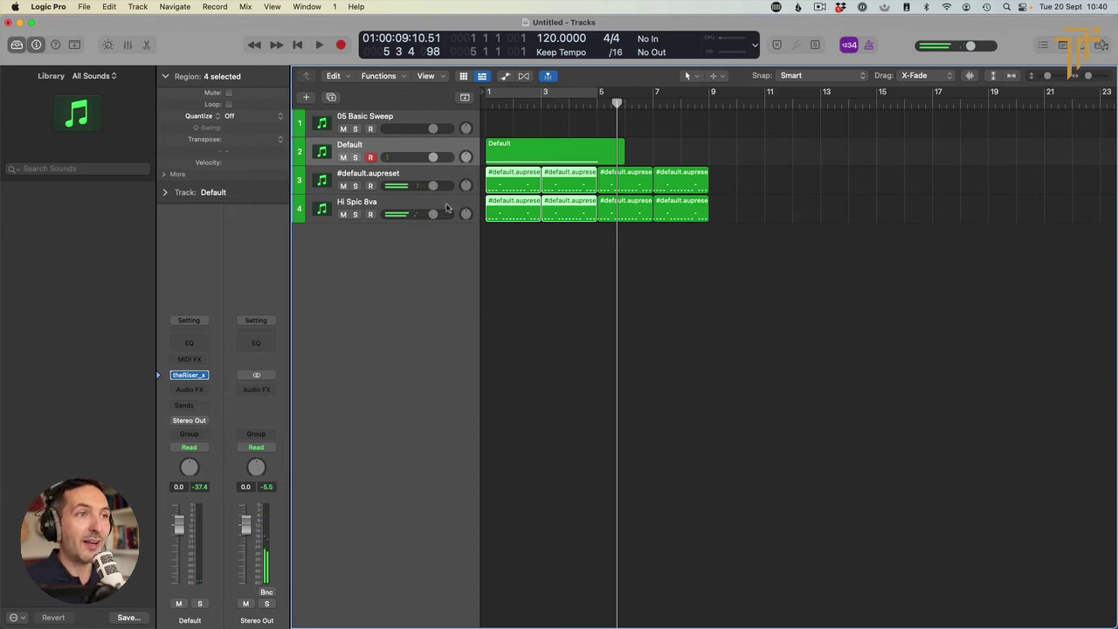
right_click(517, 177)
left_click(554, 183)
key("Return")
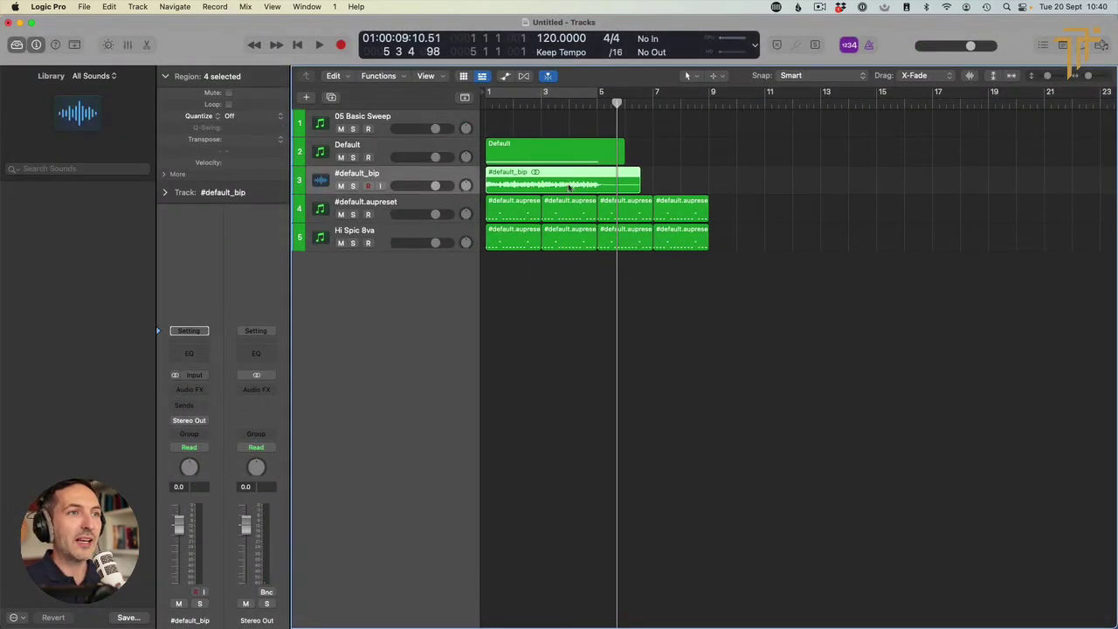
Delete the original spiccato regions, leaving the bounced #default_bip region
left_click_drag(585, 284, 520, 211)
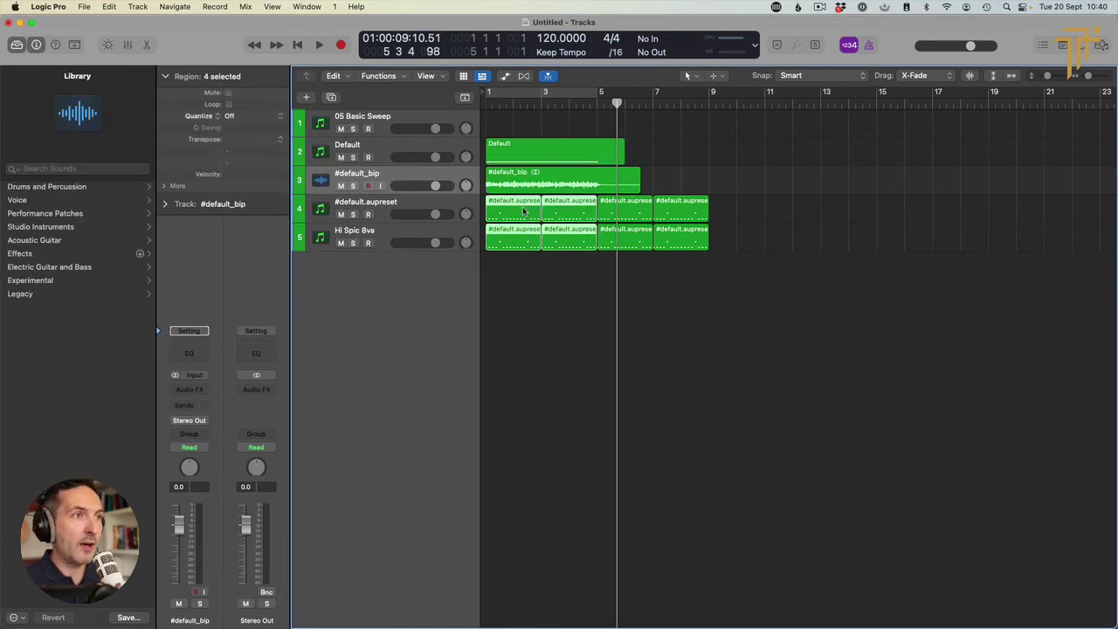
key("Delete")
left_click(415, 183)
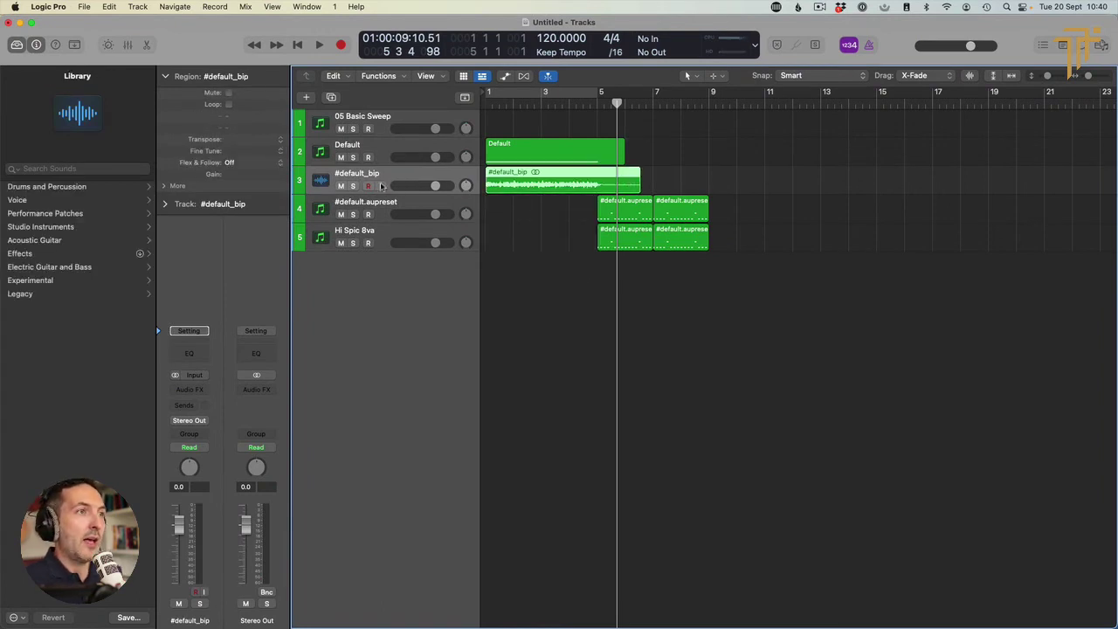
Add a Channel EQ to #default_bip, pulling down the high shelf and raising the low cut to about 1 kHz
left_click(202, 355)
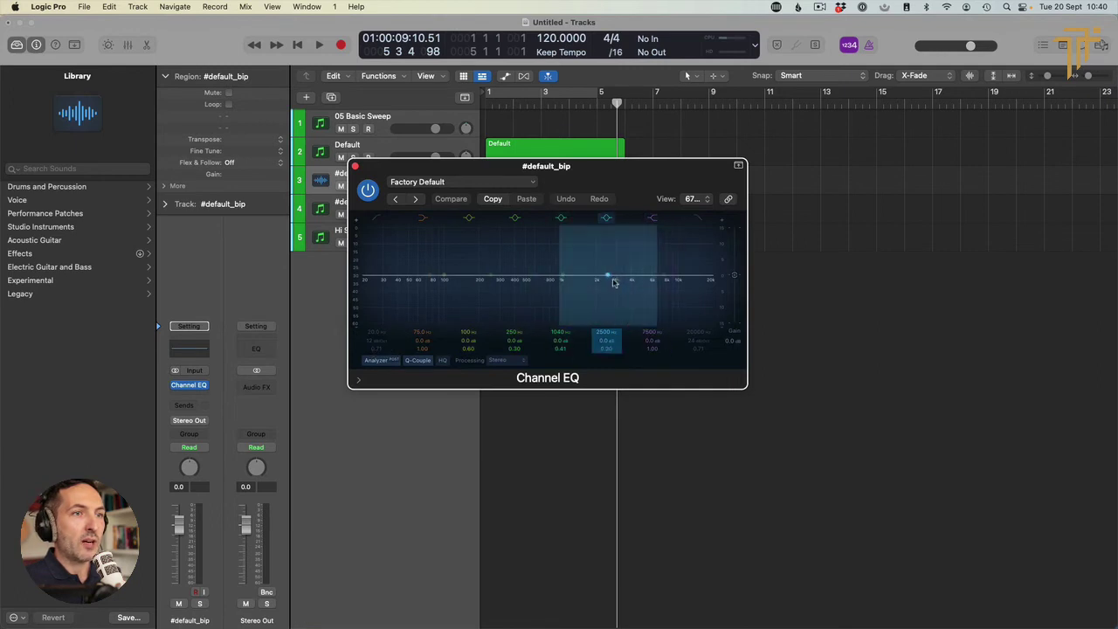
mouse_move(665, 280)
left_mouse_down()
mouse_move(454, 310)
mouse_move(715, 290)
left_mouse_up()
key("Return")
key("space")
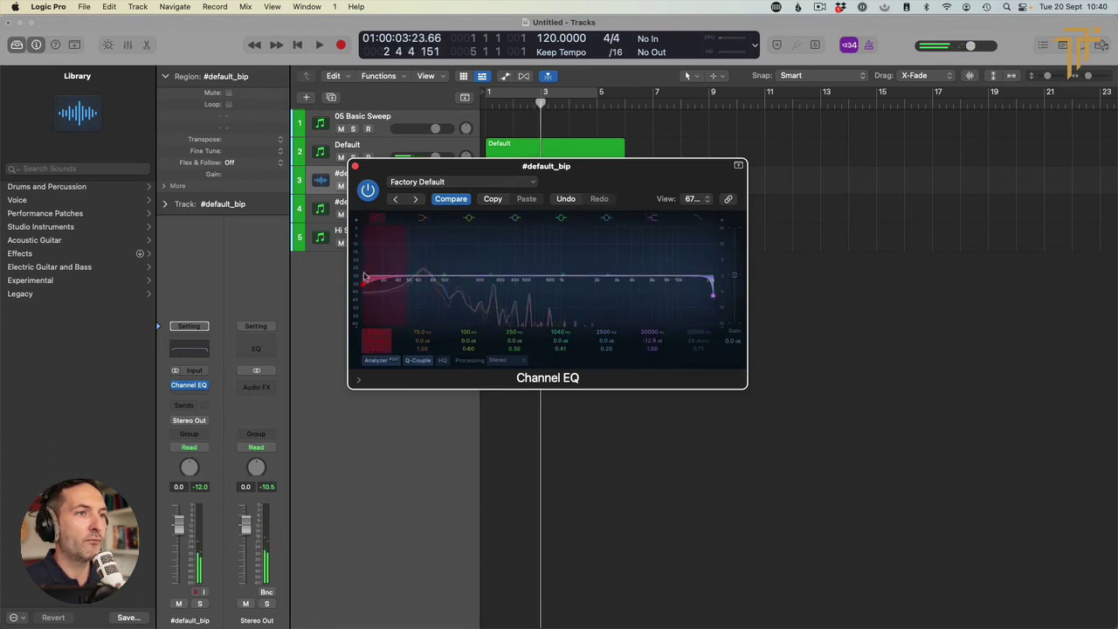
left_click_drag(377, 280, 669, 324)
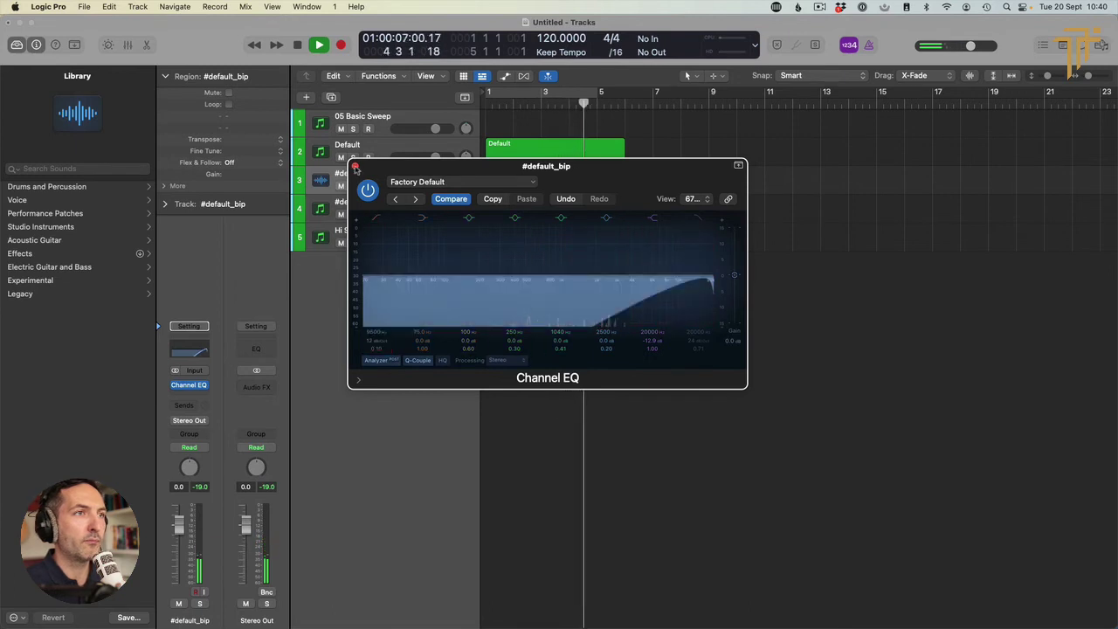
key("space")
key("super+w")
Copy the Default riser region onto the 05 Basic Sweep track at bar 1 and play
key("Return")
left_click_drag(519, 145, 519, 130)
key("space")
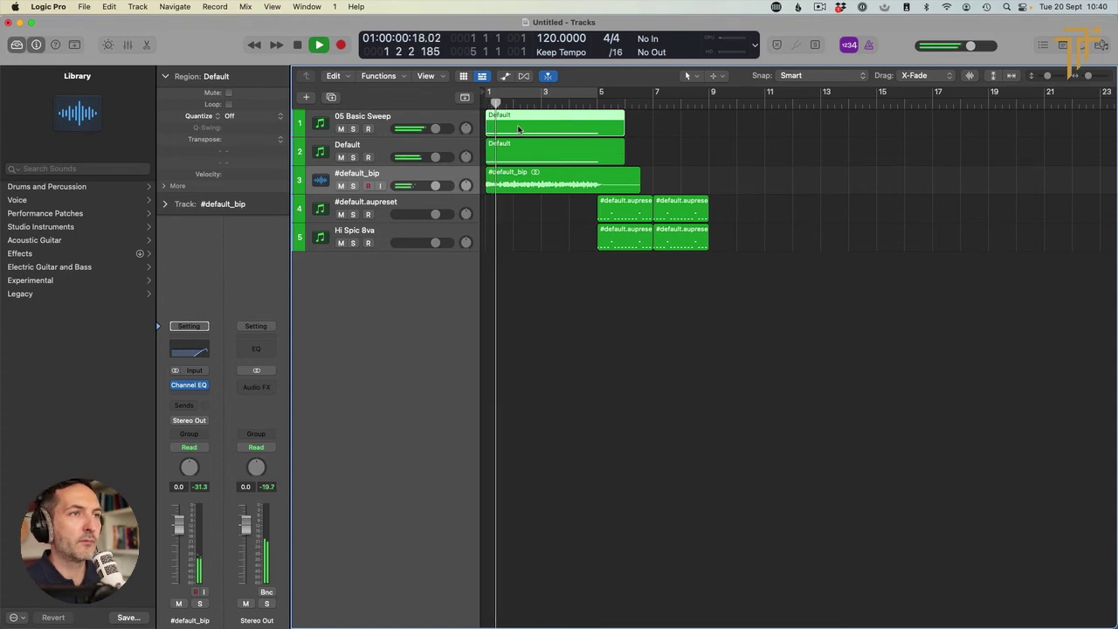
Raise the #default_bip track volume to about +5 dB while auditioning the mix
left_click_drag(435, 185, 448, 185)
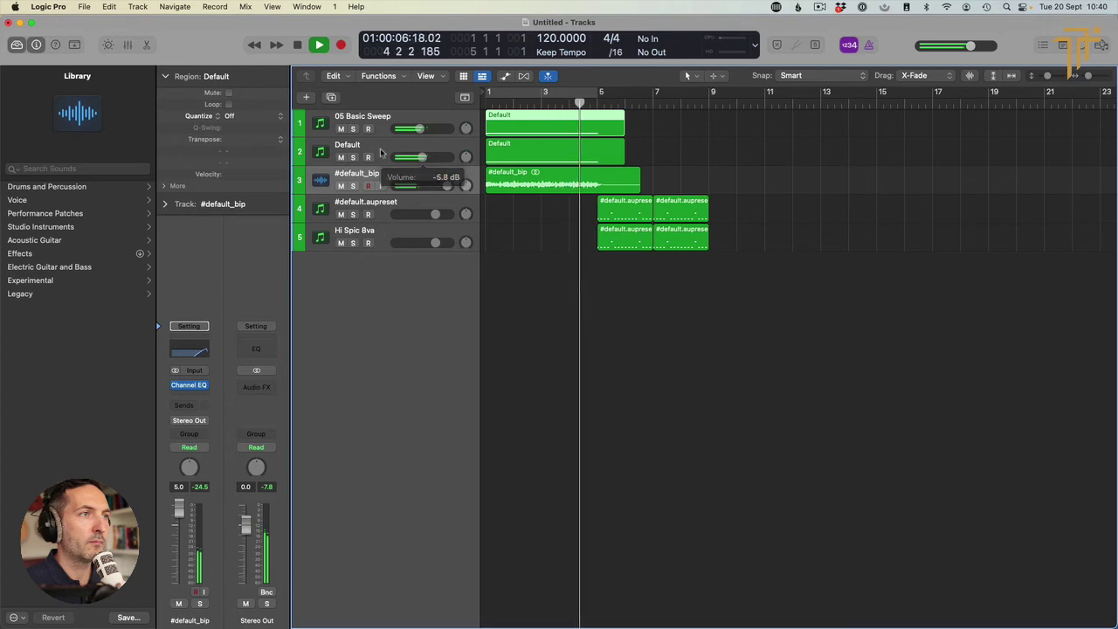
left_click(380, 150)
left_click(512, 241)
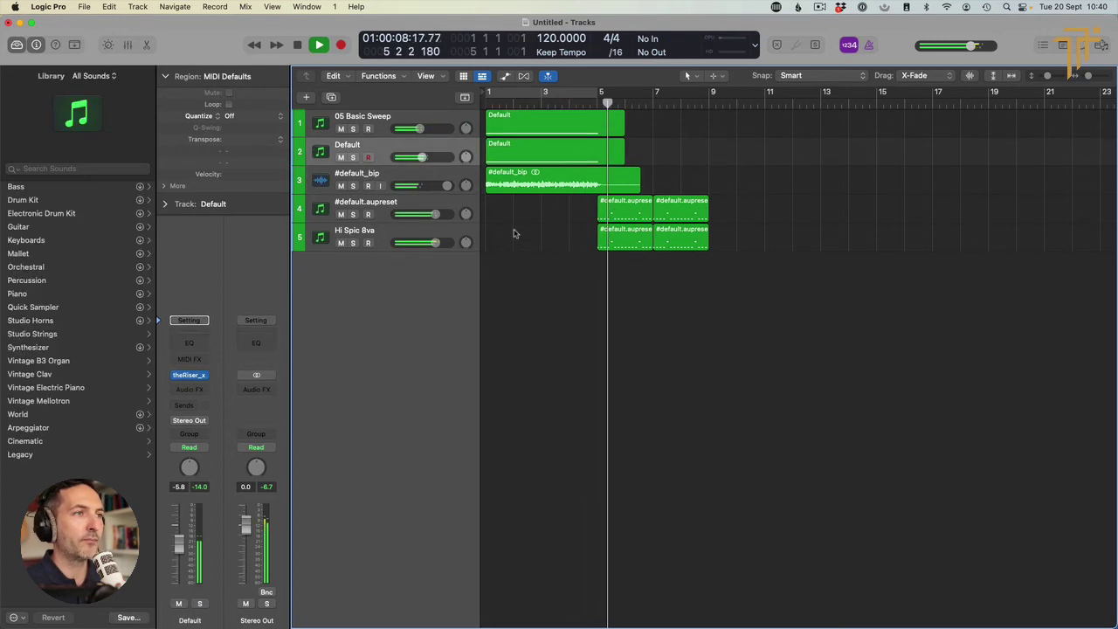
key("space")
left_click(373, 178)
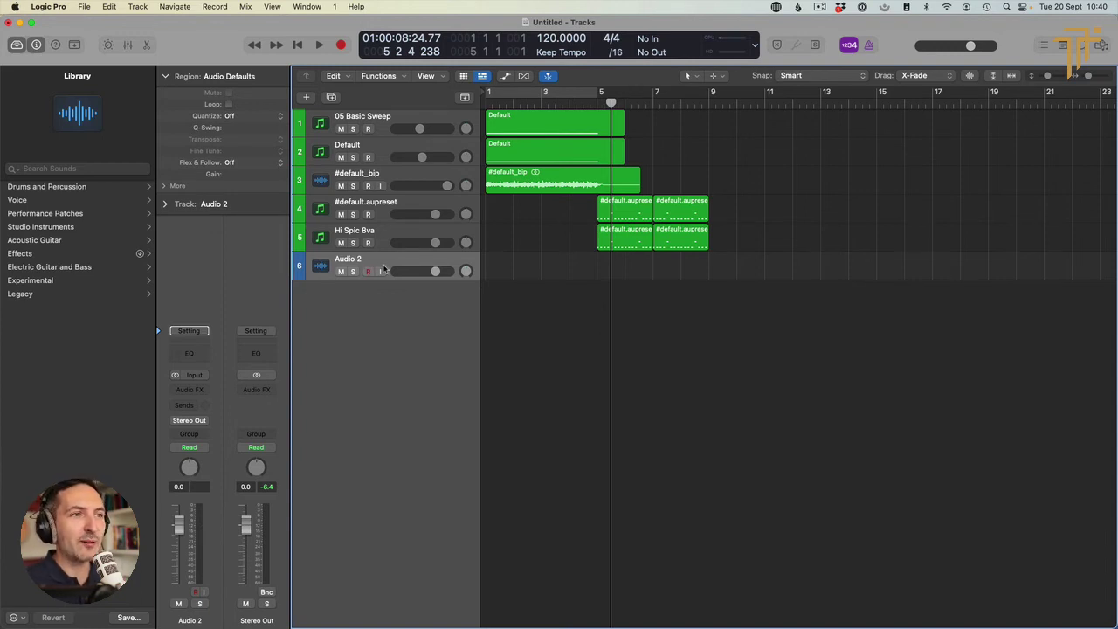
Preview and import KFWZ - Trailer Hits - 01.wav from Music HD > Sample Libraries onto Audio 2
key("super+shift+i")
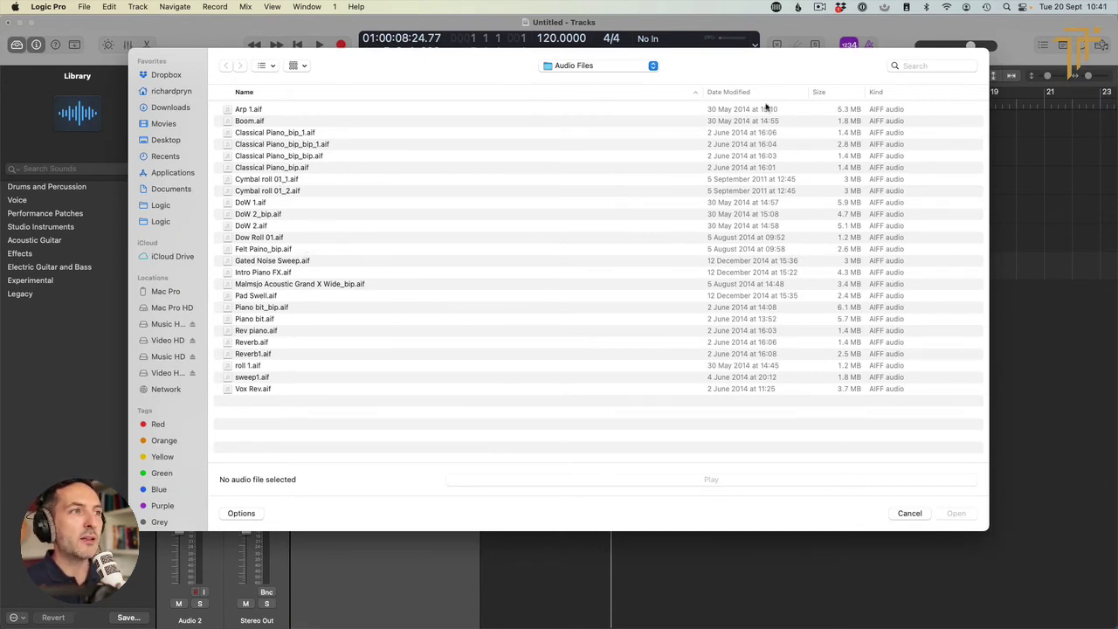
scroll(159, 378, "down", 1)
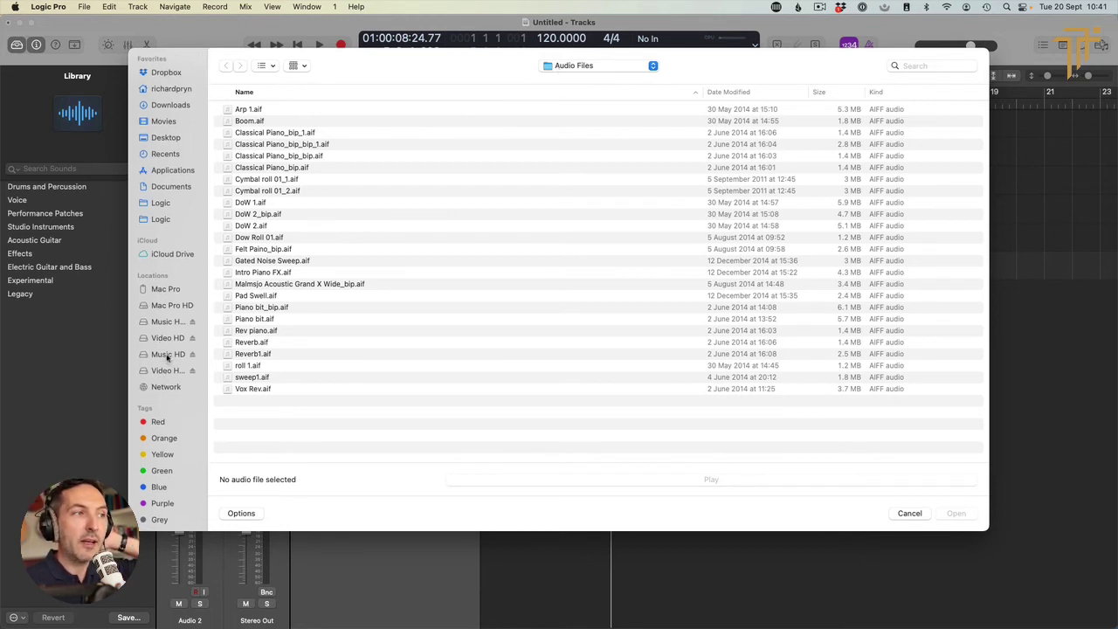
left_click(168, 355)
double_click(262, 145)
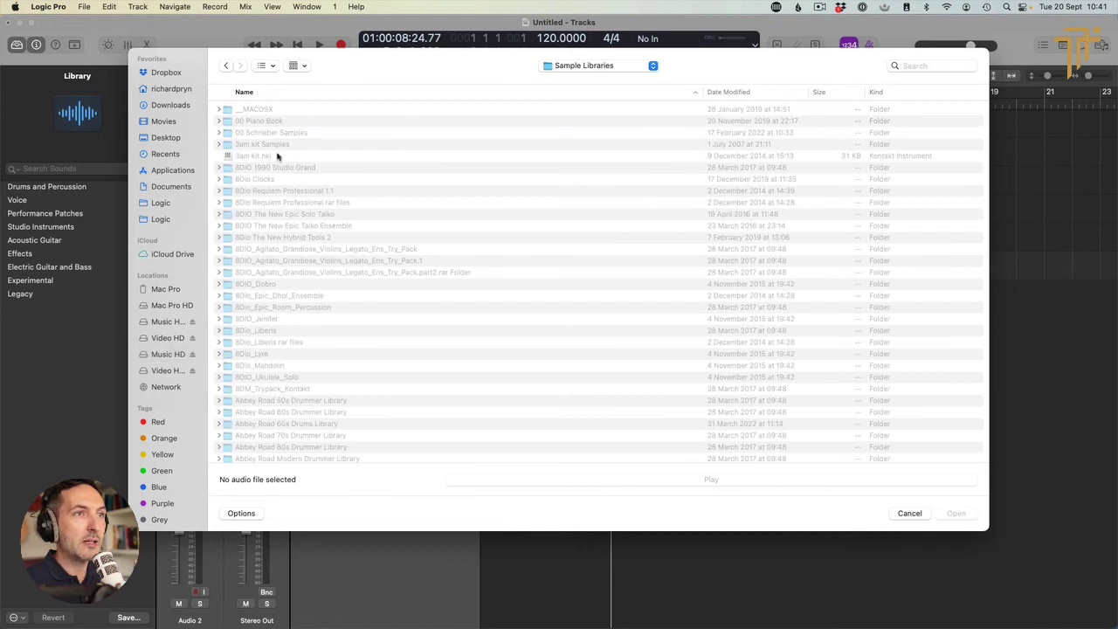
scroll(355, 305, "down", 5)
scroll(353, 305, "down", 10)
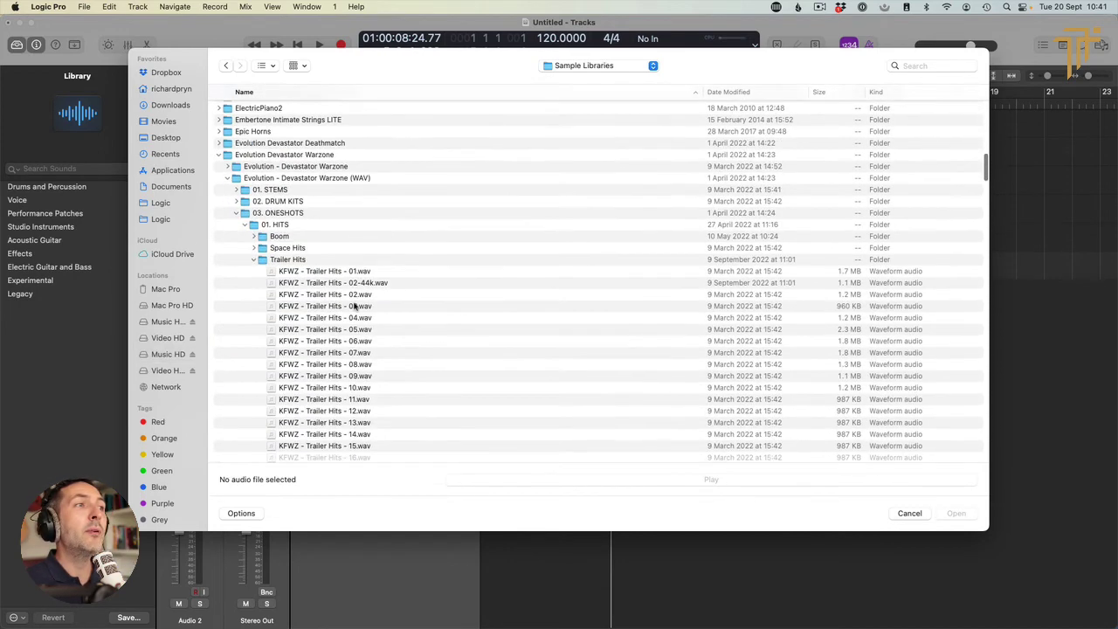
scroll(355, 306, "down", 3)
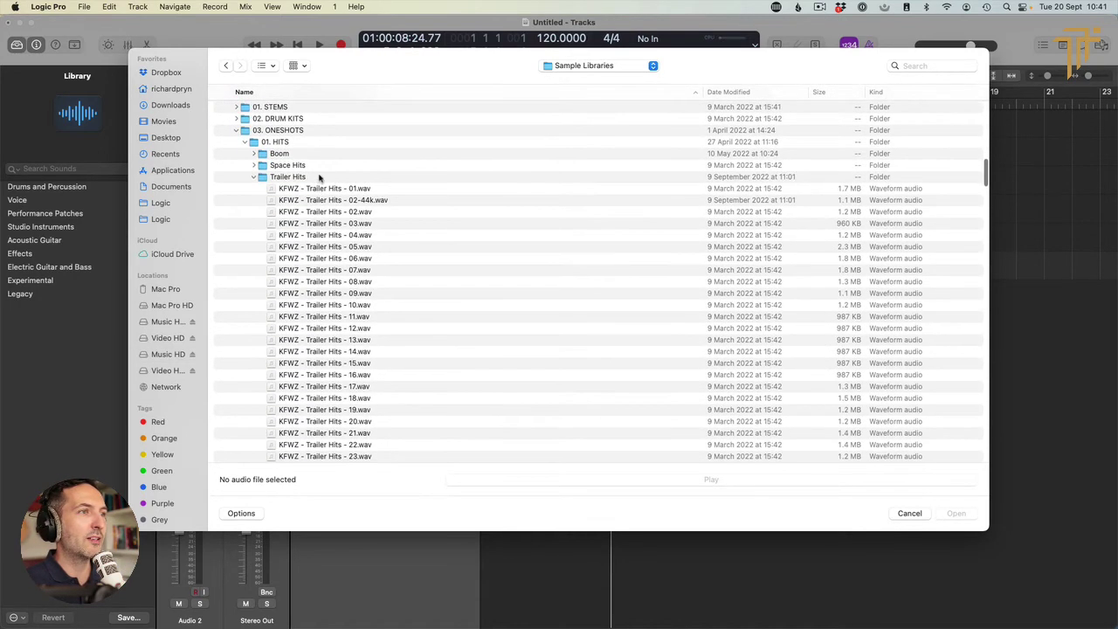
left_click(313, 189)
key("space")
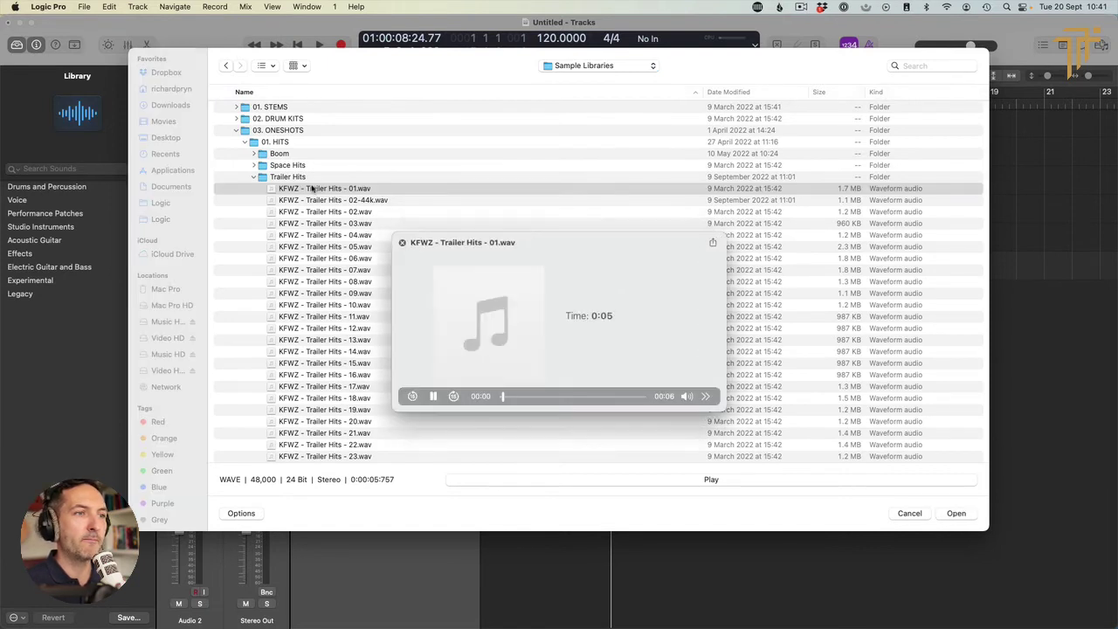
key("space")
left_click(956, 513)
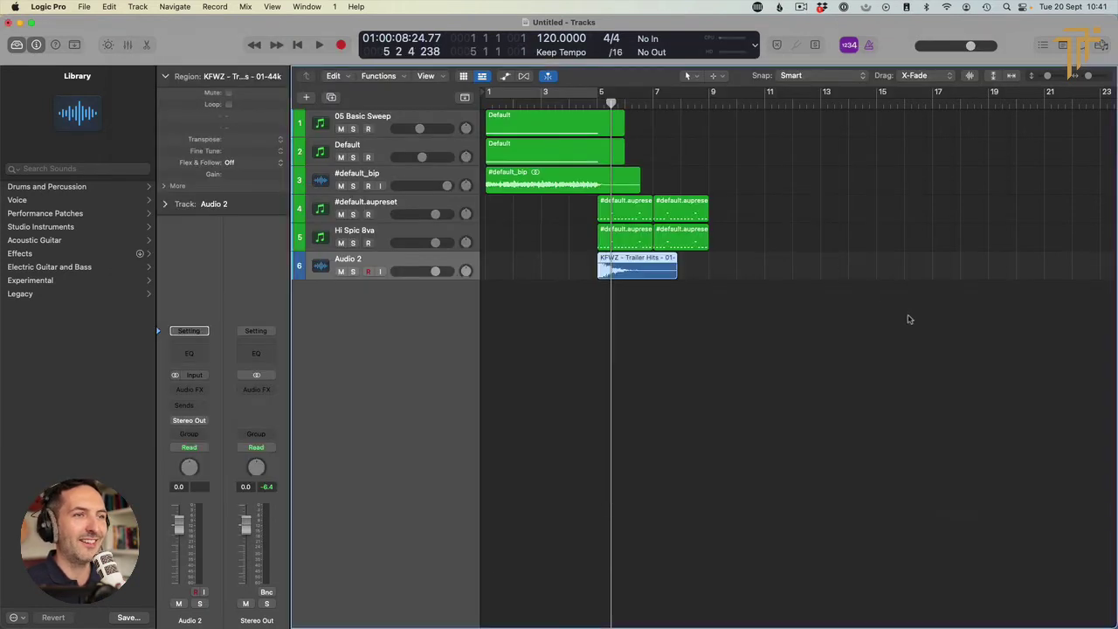
Nudge the trailer hit region so it starts at bar 5
key("space")
left_click_drag(620, 269, 614, 269)
key("z")
left_click_drag(648, 316, 676, 311)
key("space")
key("z")
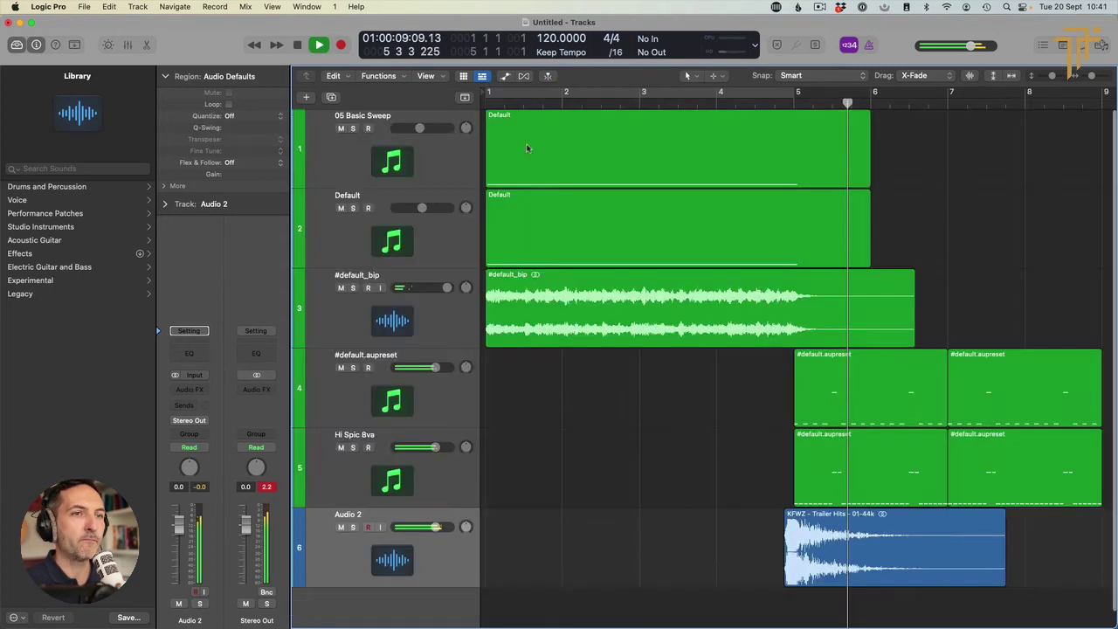
key("Return")
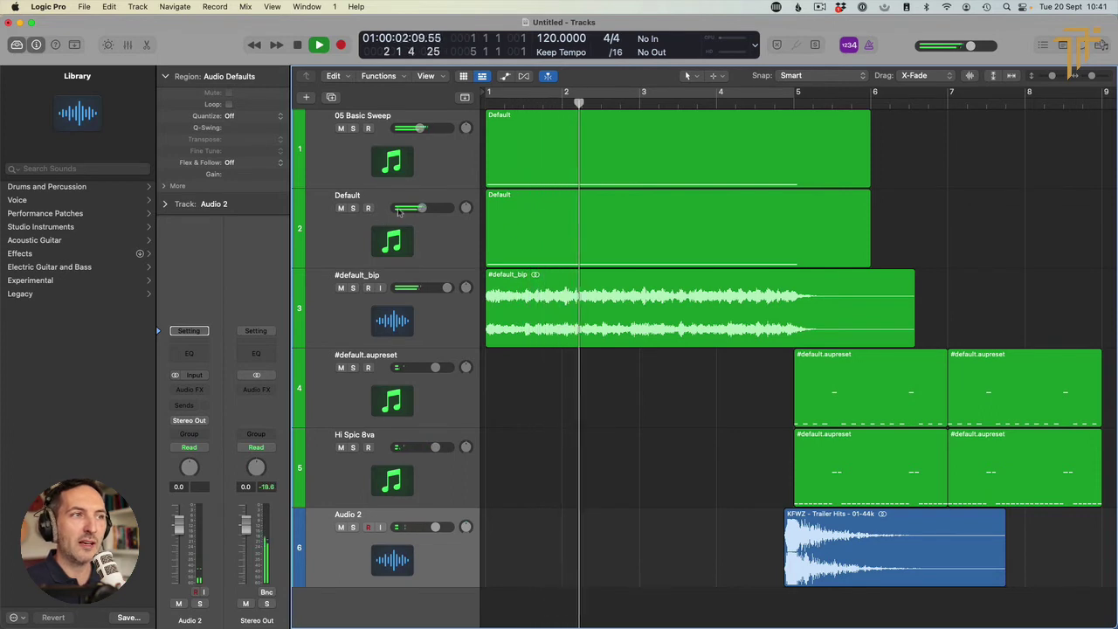
Lower the Default track to -9.8 dB and shift the trailer hit slightly later
left_click_drag(422, 207, 412, 208)
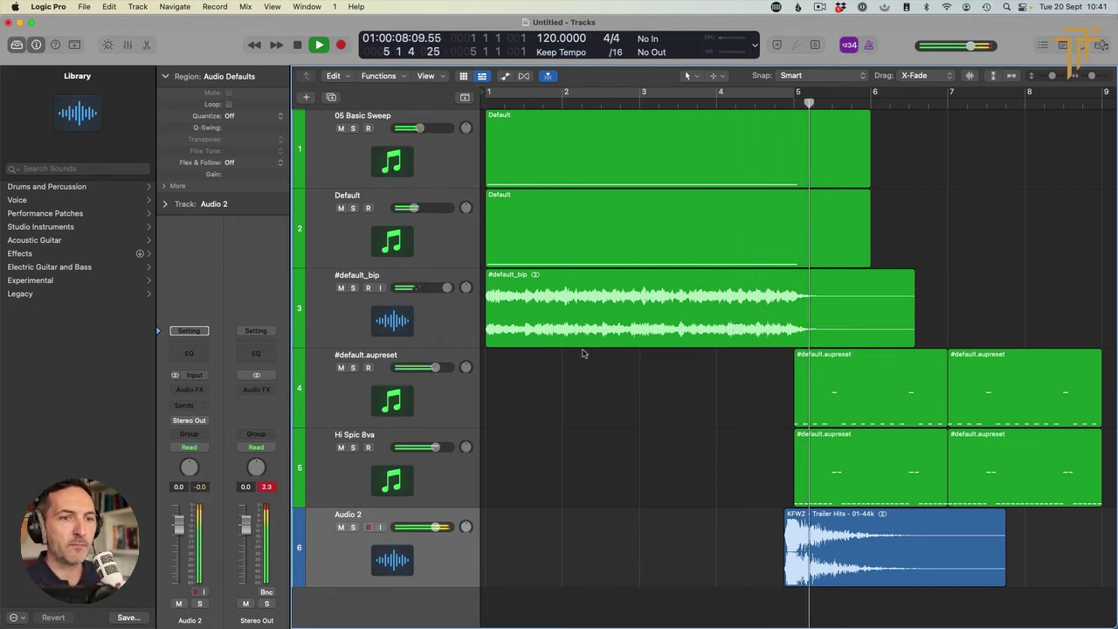
key("space")
key("z")
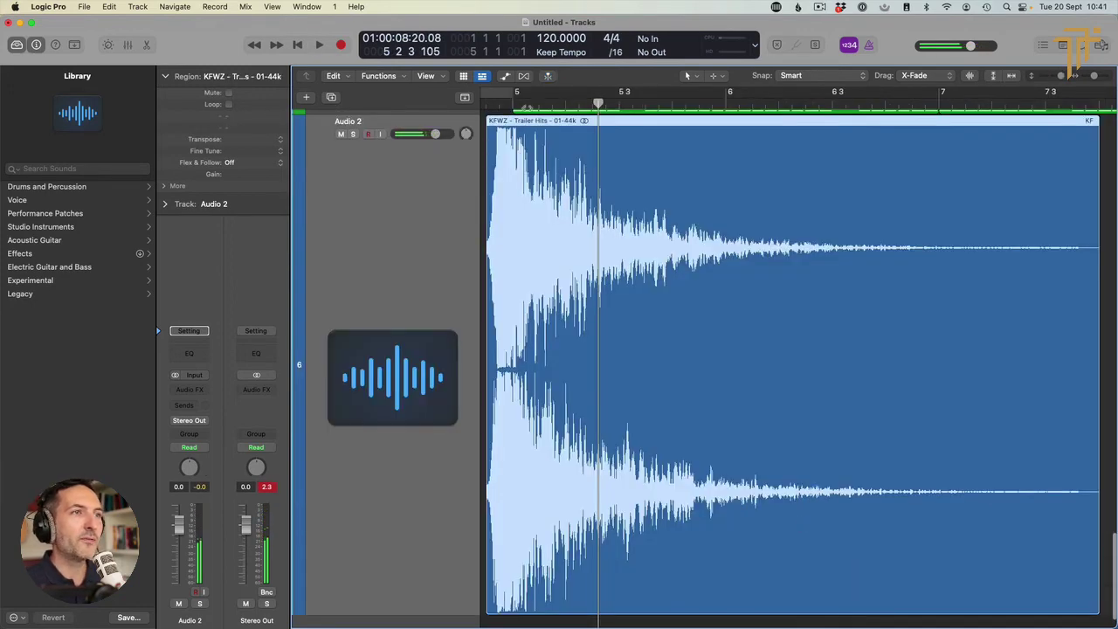
left_click_drag(545, 157, 550, 157)
key("z")
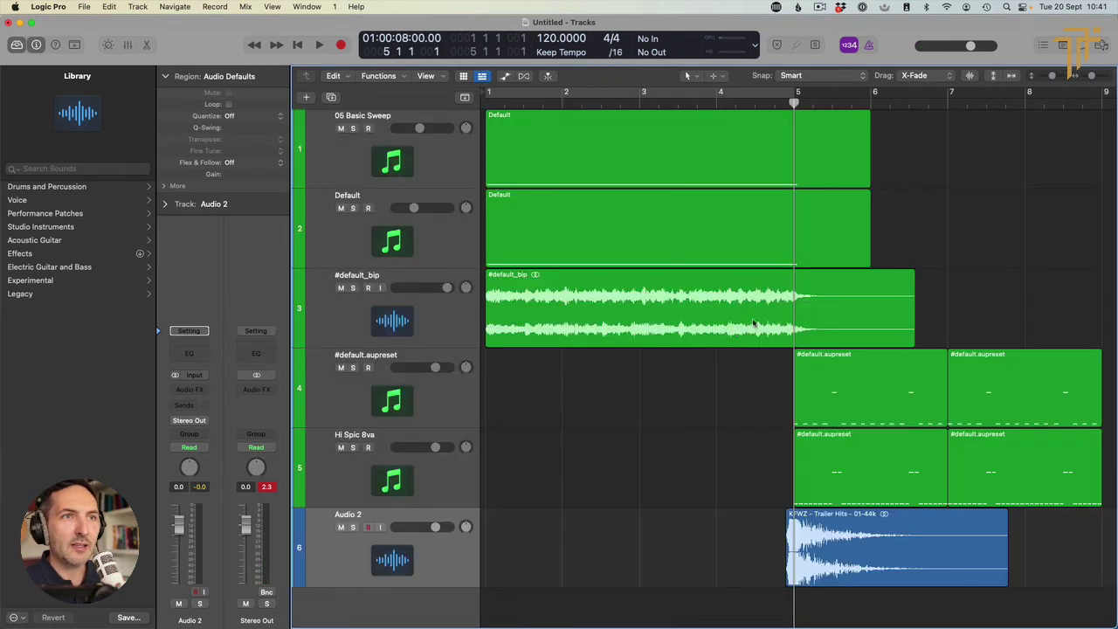
Split off the #default_bip region's tail at bar 4 beat 3 and delete it
left_click(695, 100)
key("space")
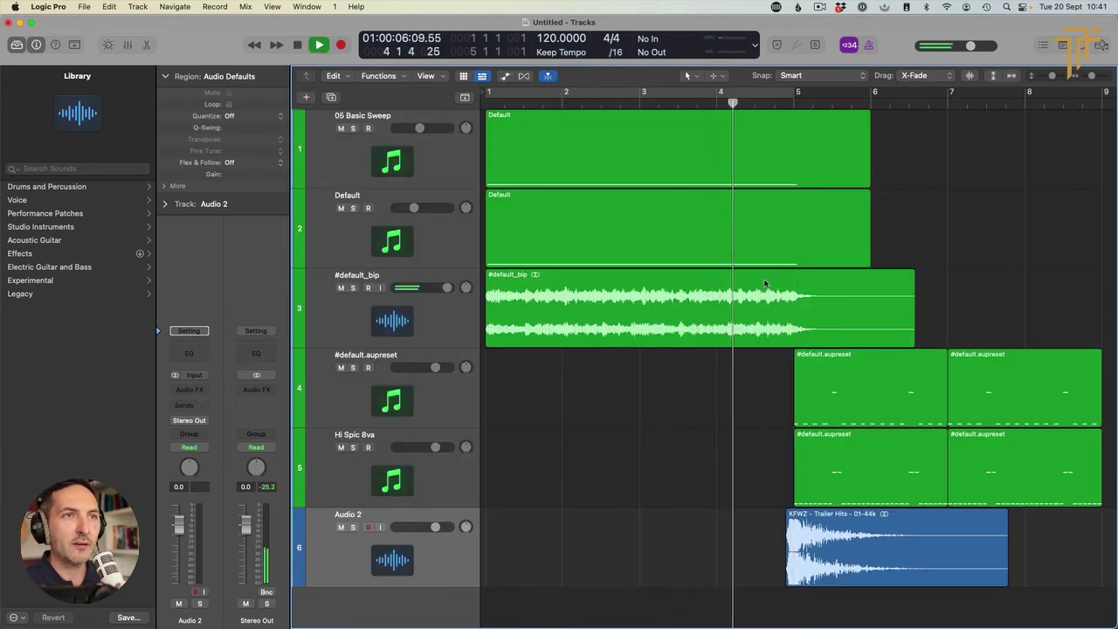
left_click_drag(753, 298, 942, 302)
left_click(778, 306)
key("Delete")
Duplicate the Default track with Cmd-D to add an empty track, then shrink rows to fit all seven
key("Return")
key("space")
left_click(395, 242)
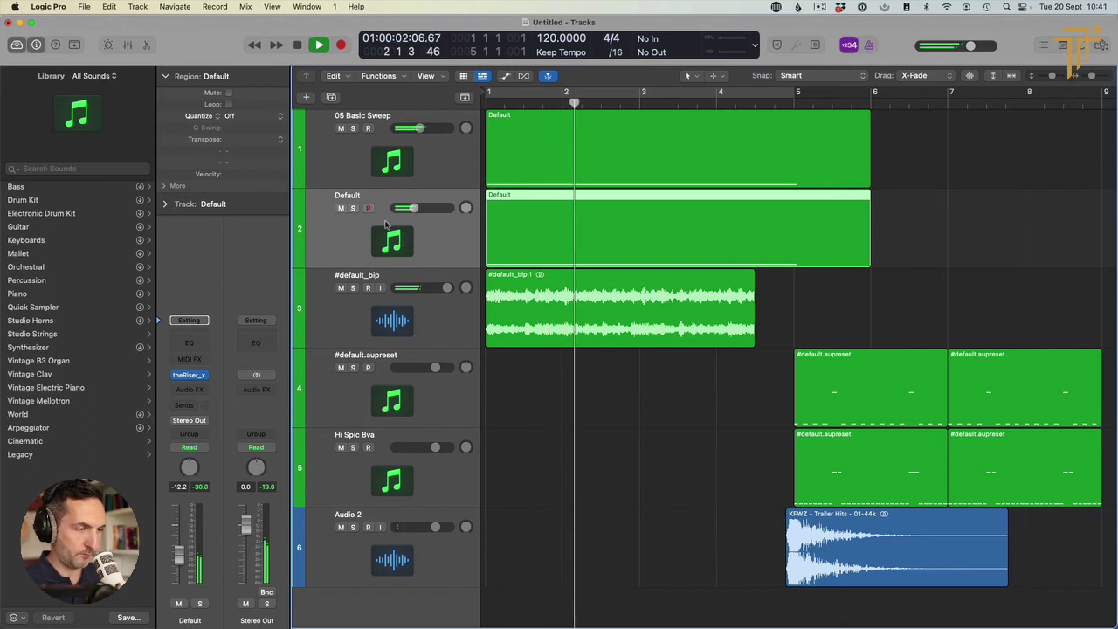
key("super+d")
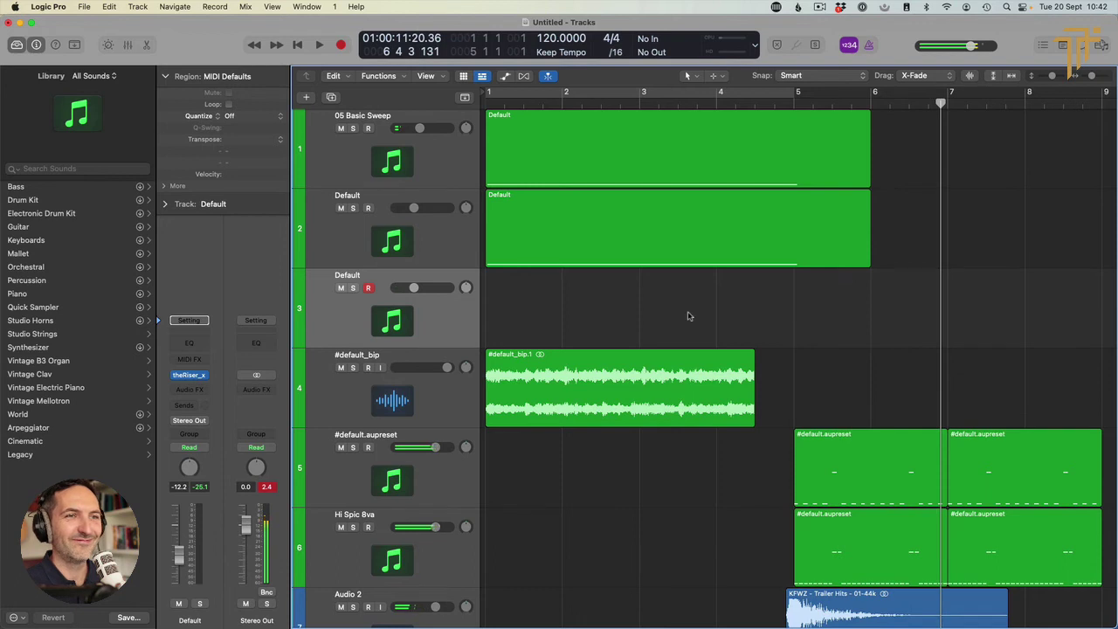
key("super+Up")
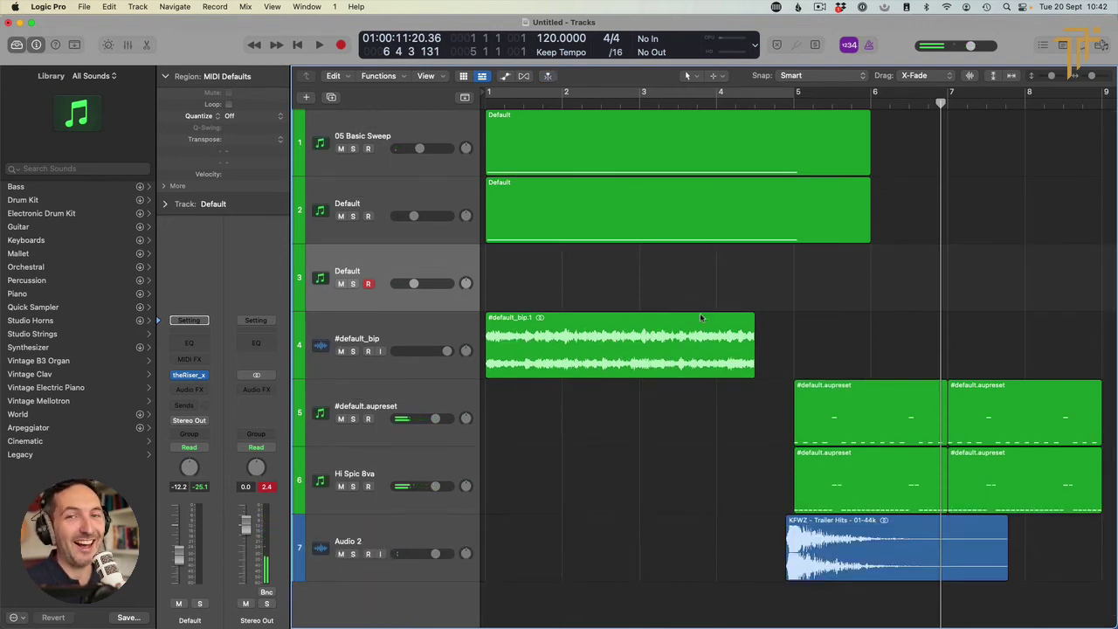
left_click(383, 202)
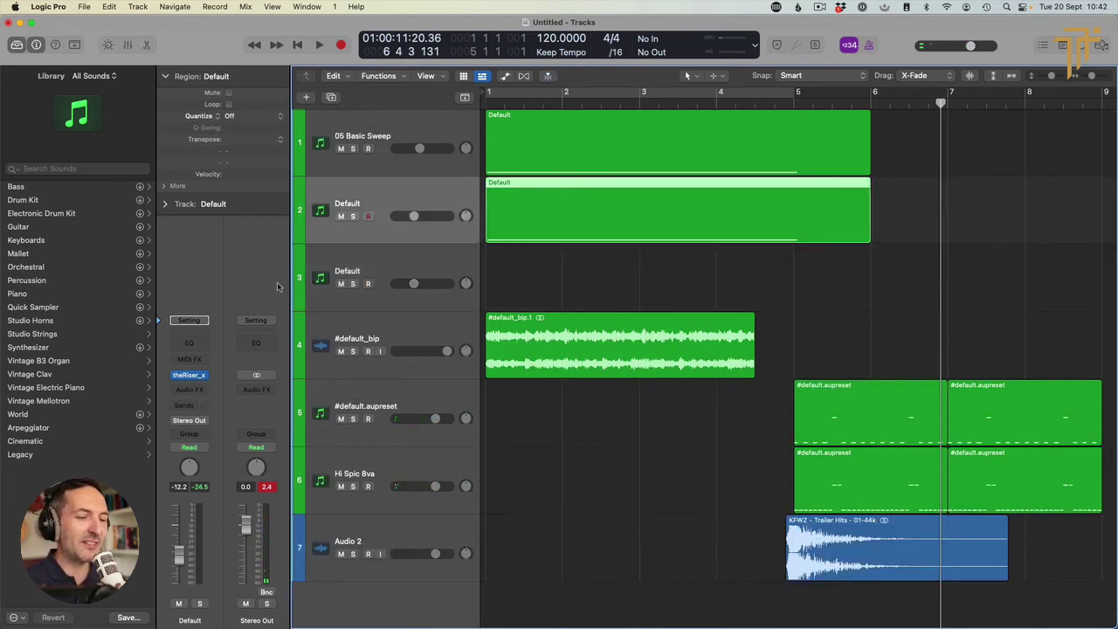
Pull both Sweep Volume points to the bottom in track 2's theRiser
left_click(191, 376)
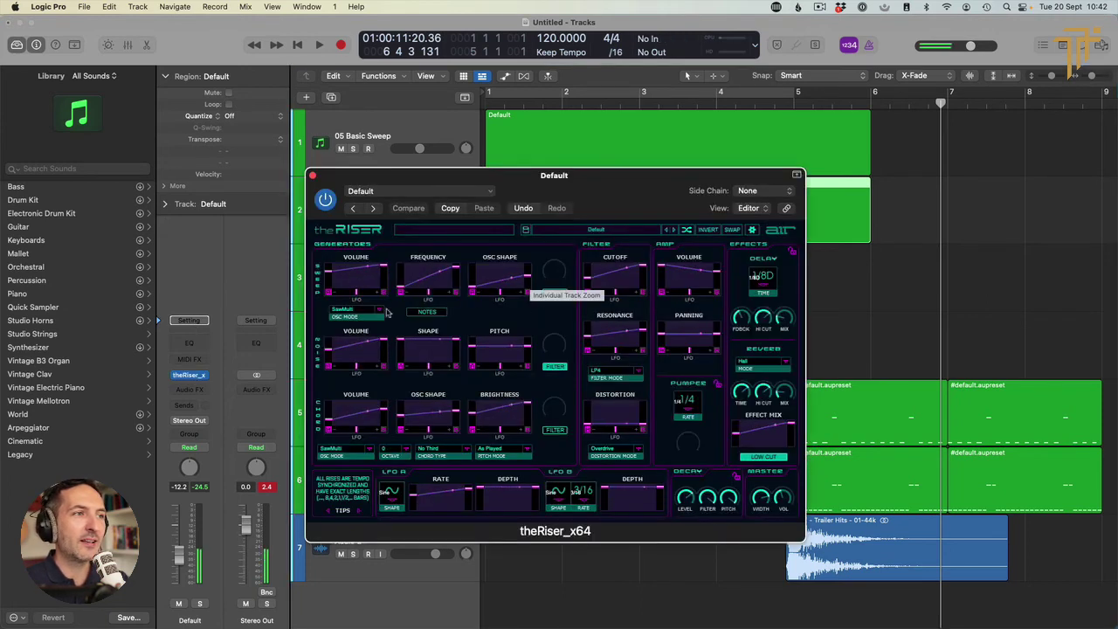
left_click_drag(329, 277, 317, 347)
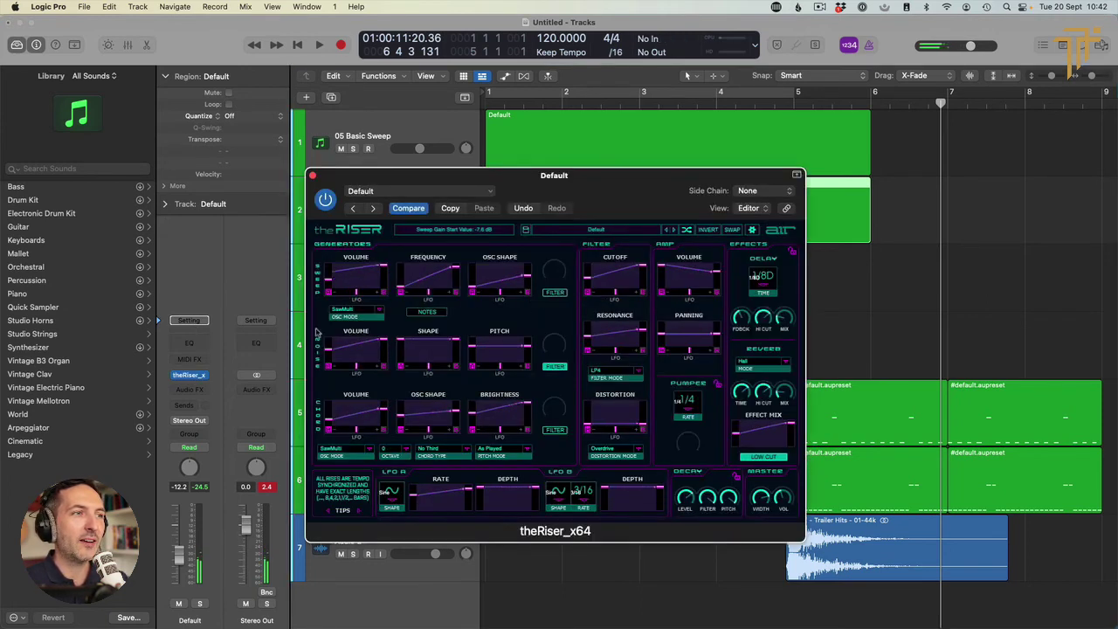
left_click_drag(385, 265, 386, 288)
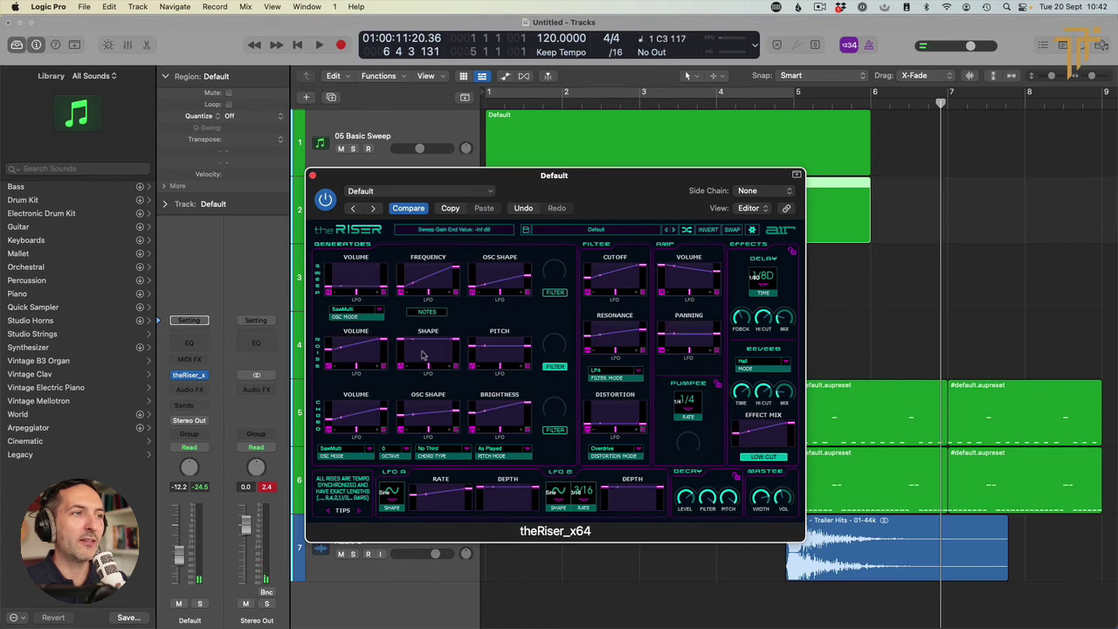
left_click(312, 176)
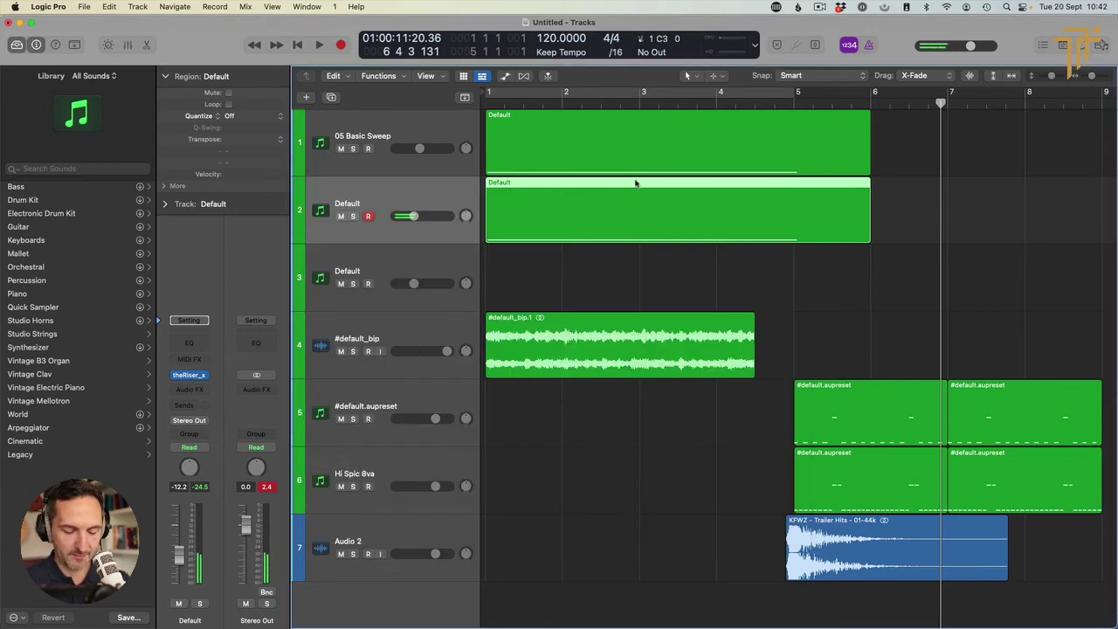
Play from the start, soloing the second riser track and then 05 Basic Sweep
key("Return")
key("space")
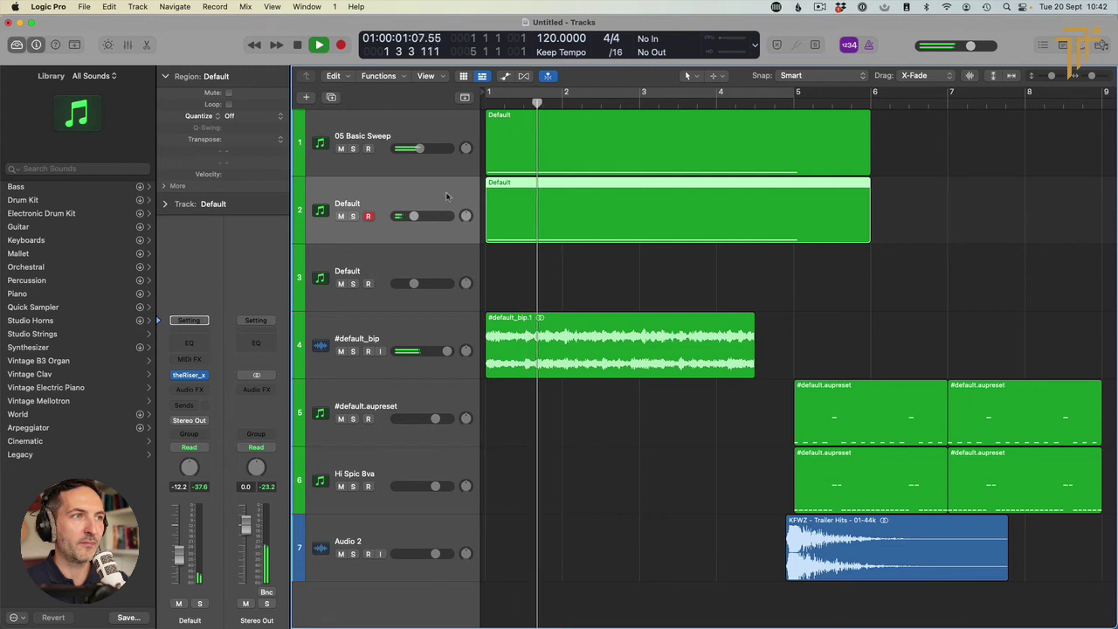
left_click(353, 217)
left_click(353, 216)
left_click(353, 148)
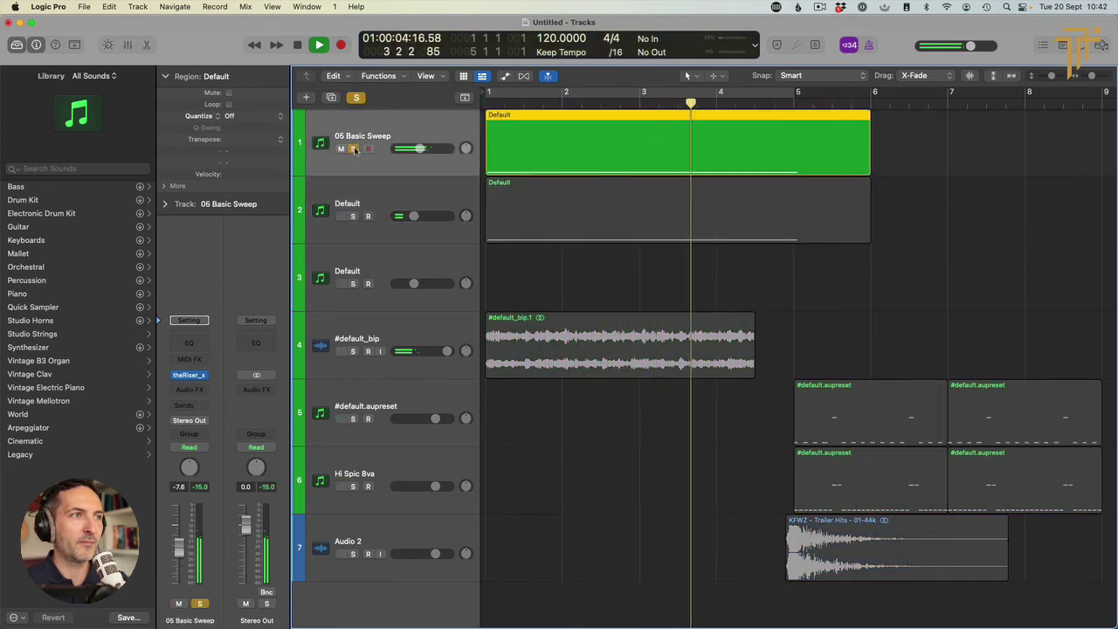
left_click(353, 148)
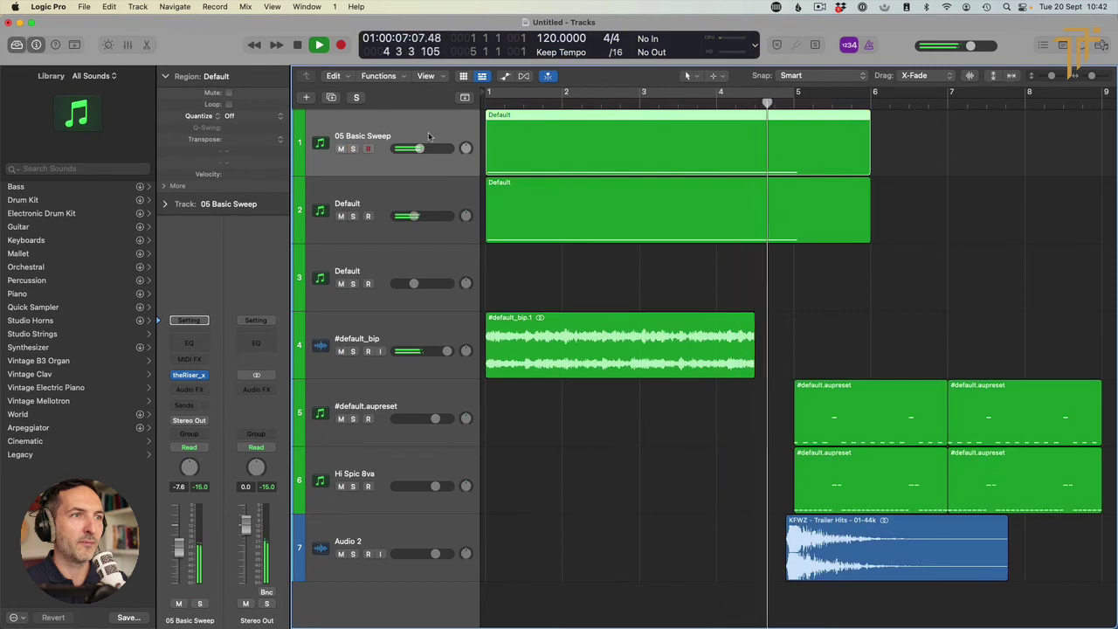
left_click(542, 262)
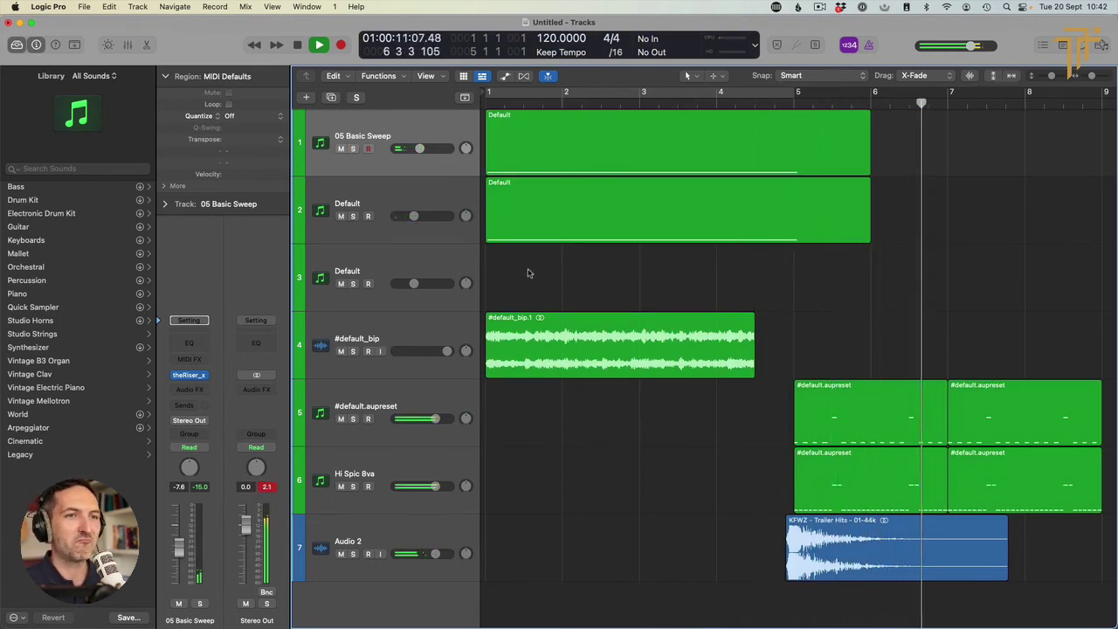
key("space")
Replay from bar 1 with #default_bip.1 selected, then select the empty third track
key("Return")
left_click(599, 334)
key("space")
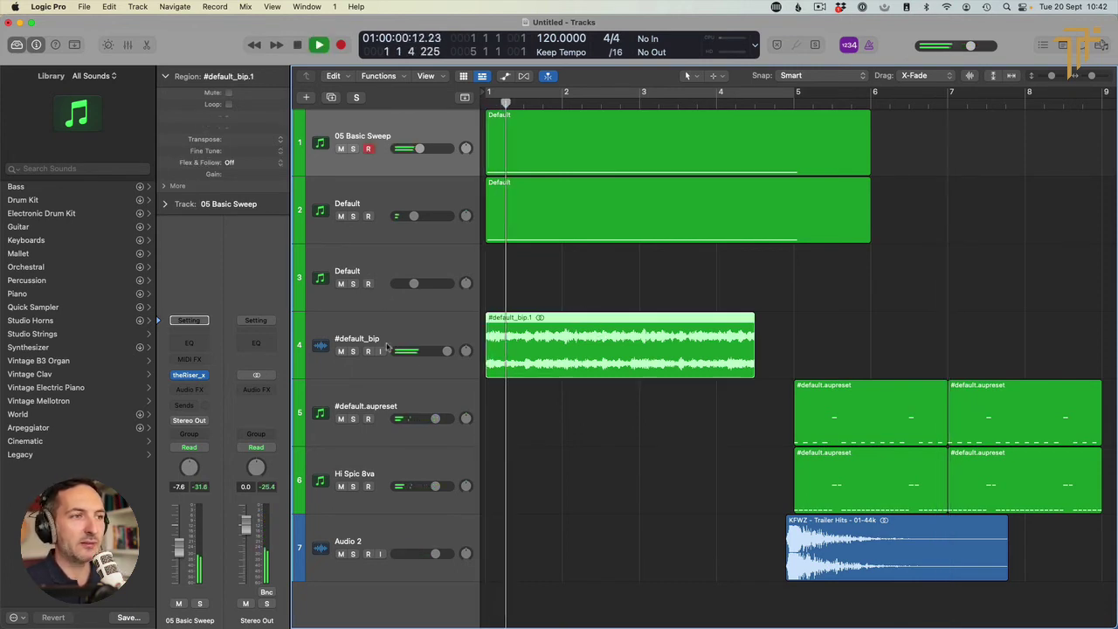
mouse_move(447, 350)
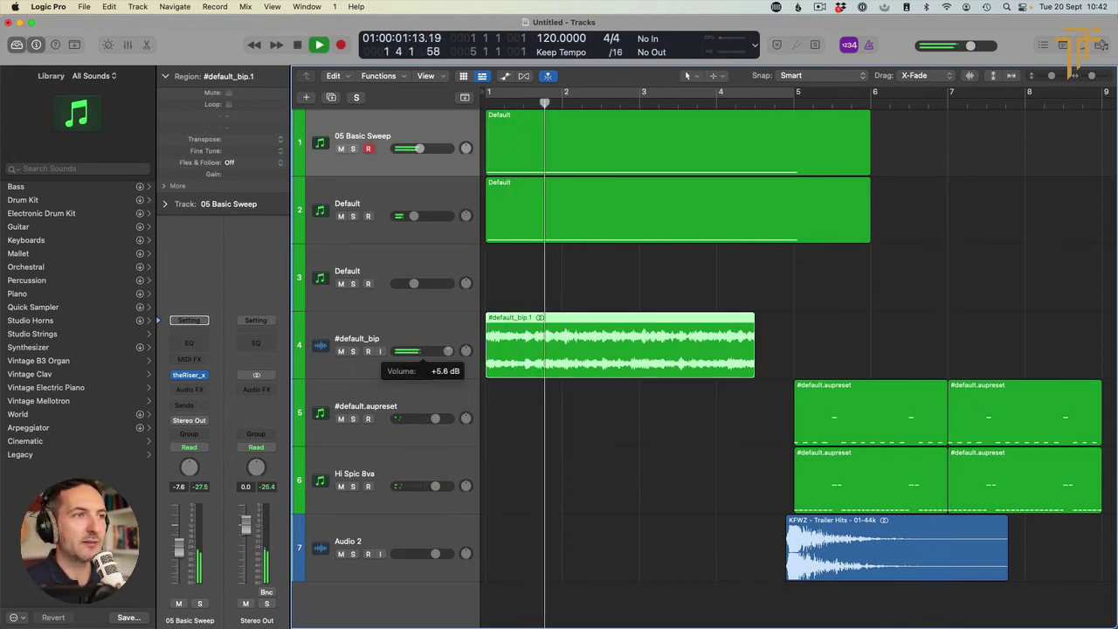
left_click(532, 255)
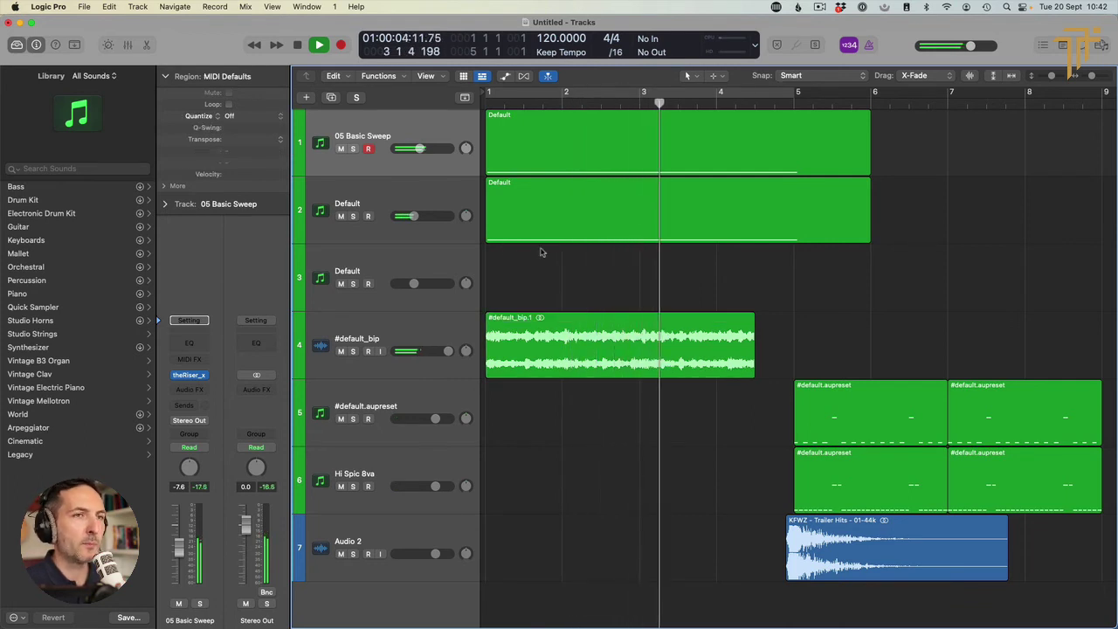
key("space")
left_click(532, 272)
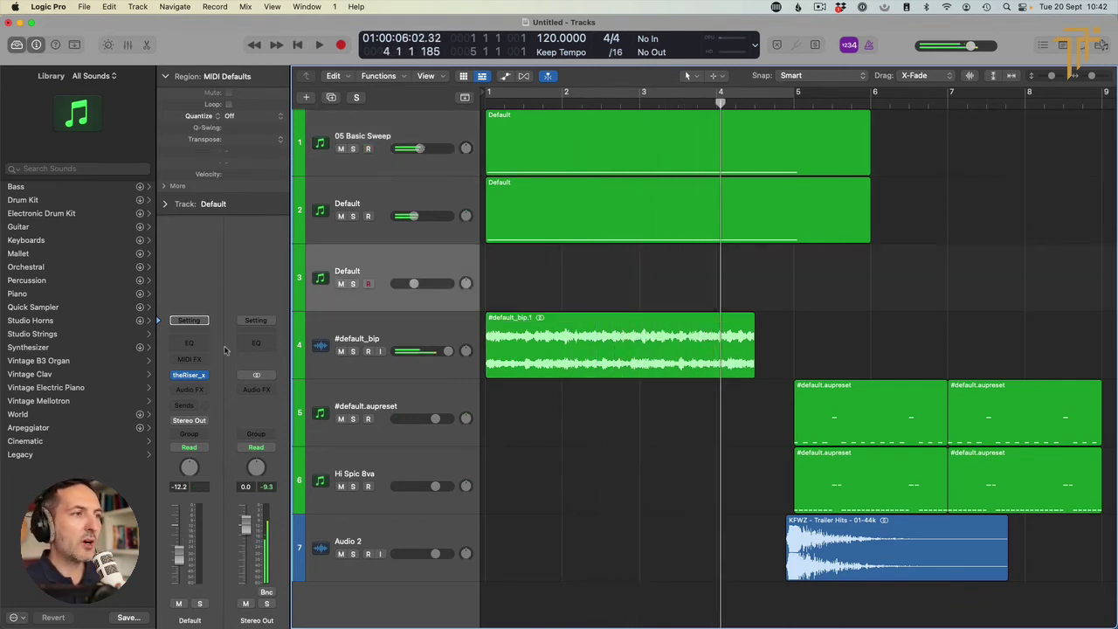
Load the 08 16th Reso Rise preset in track 3's theRiser
left_click(188, 375)
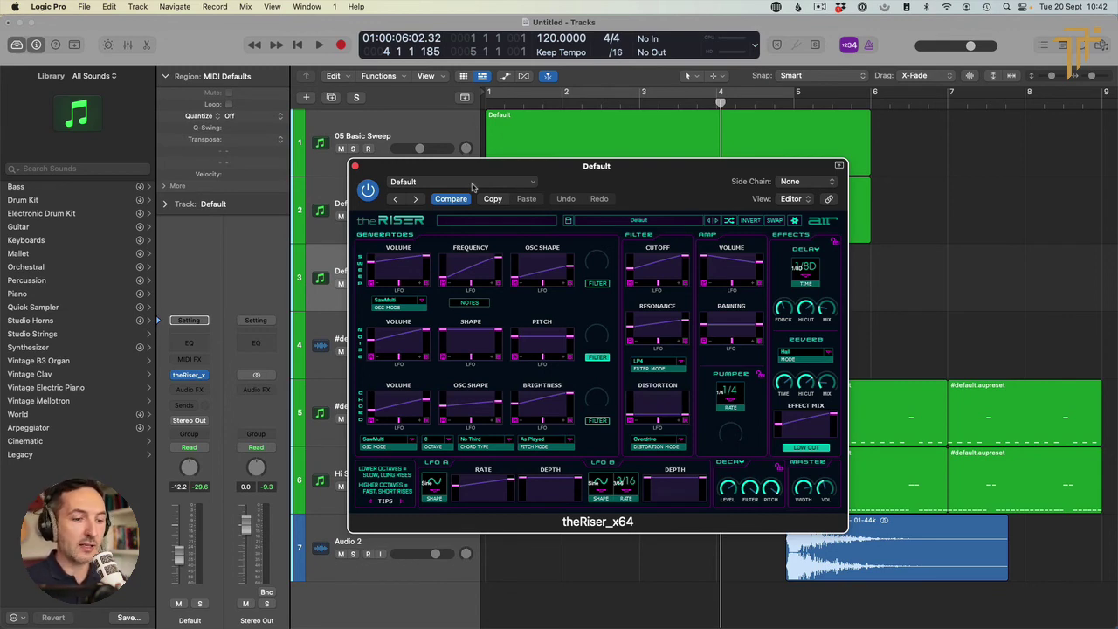
key("a")
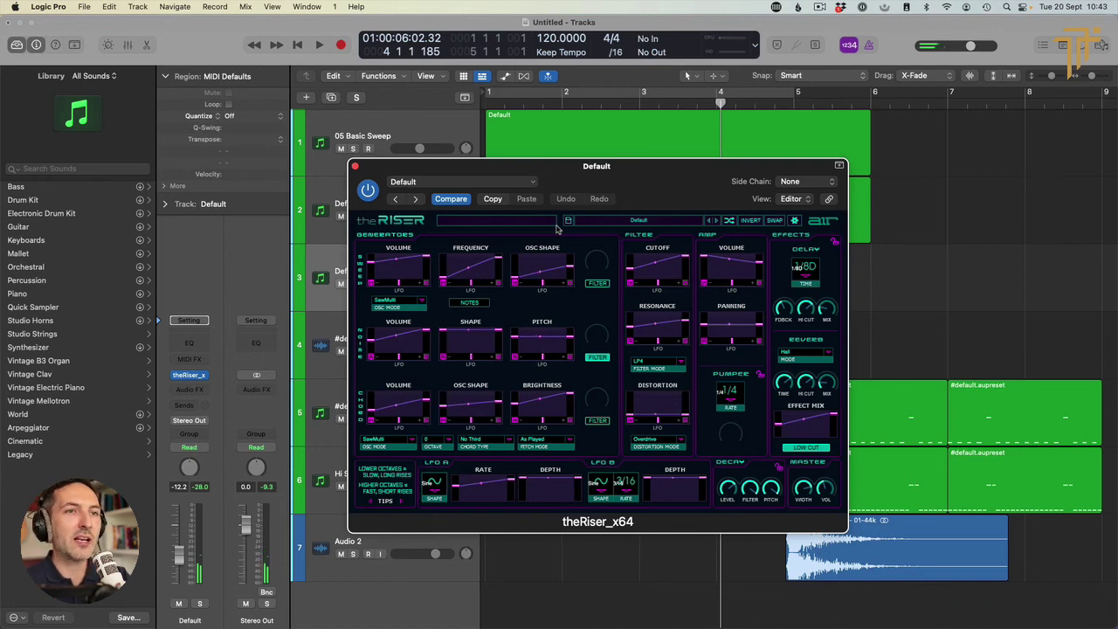
left_click(622, 223)
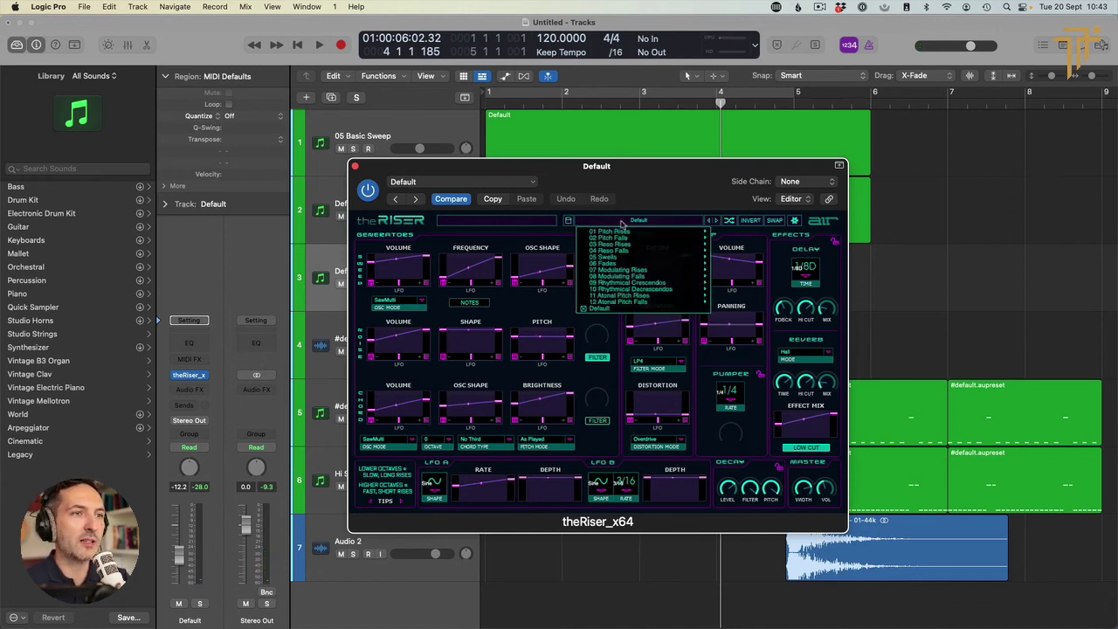
mouse_move(647, 297)
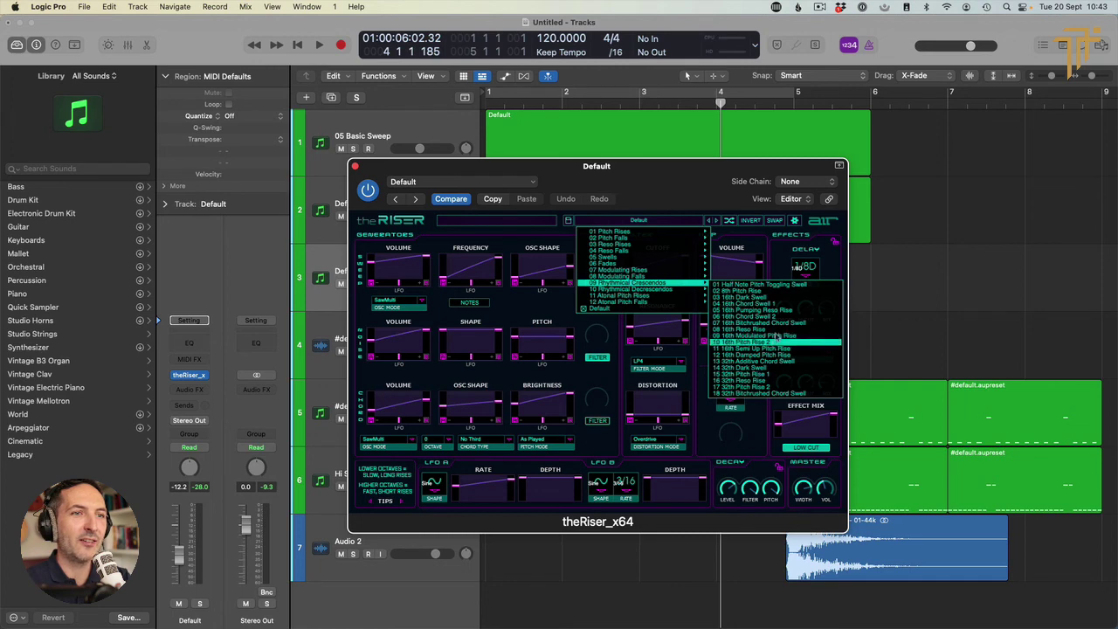
left_click(776, 323)
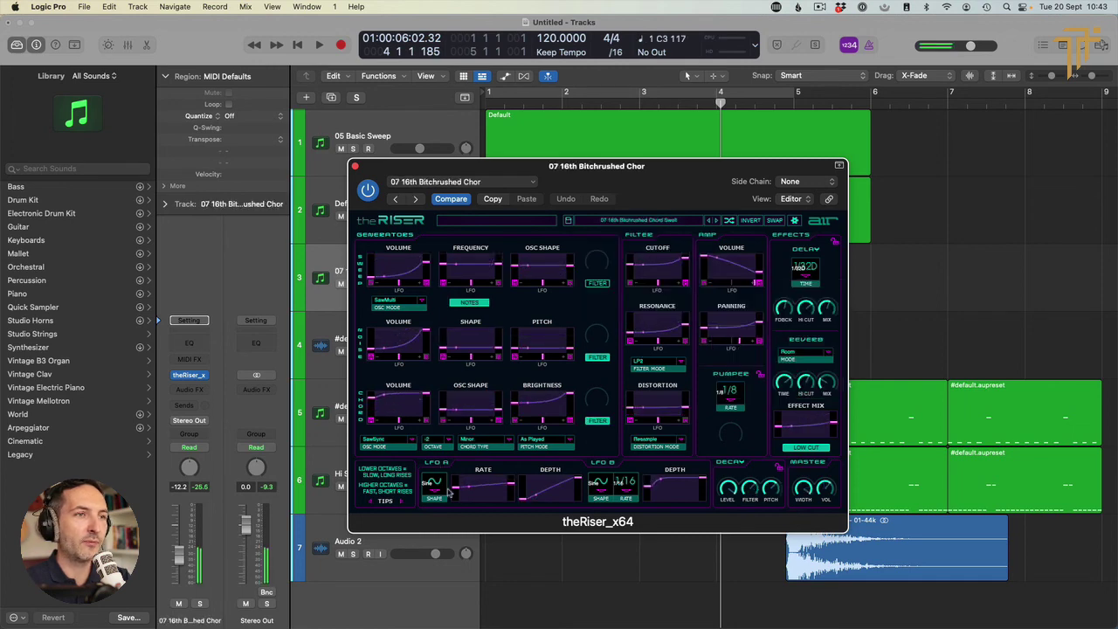
left_click(714, 224)
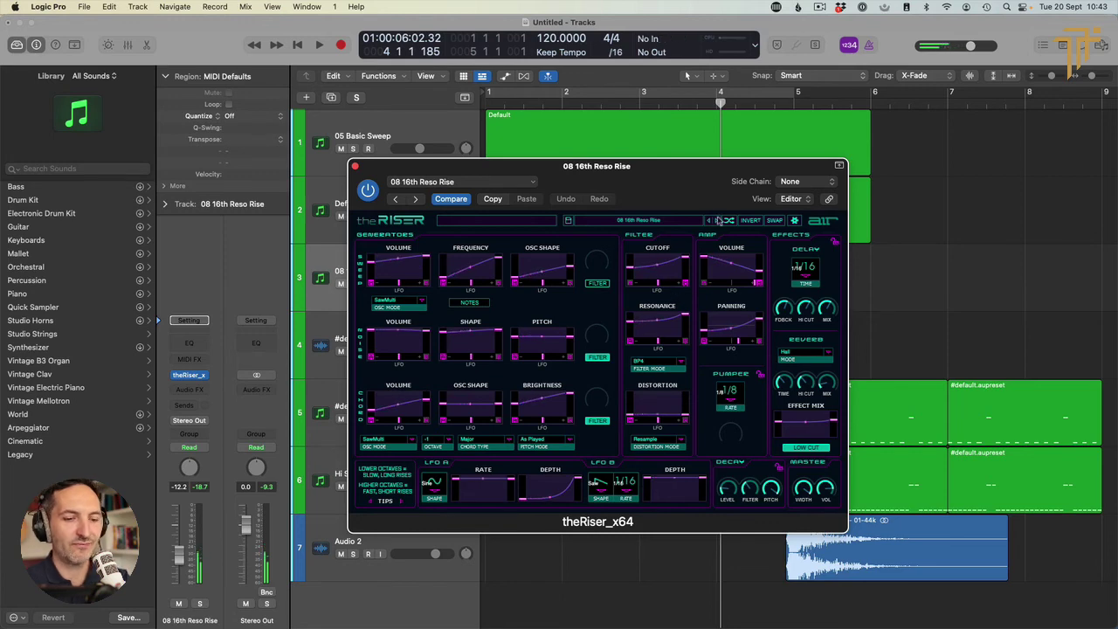
Set LFO B rate to 1/32, silence the sweep start, and lower cutoff end to 1.99 kHz
left_click(625, 489)
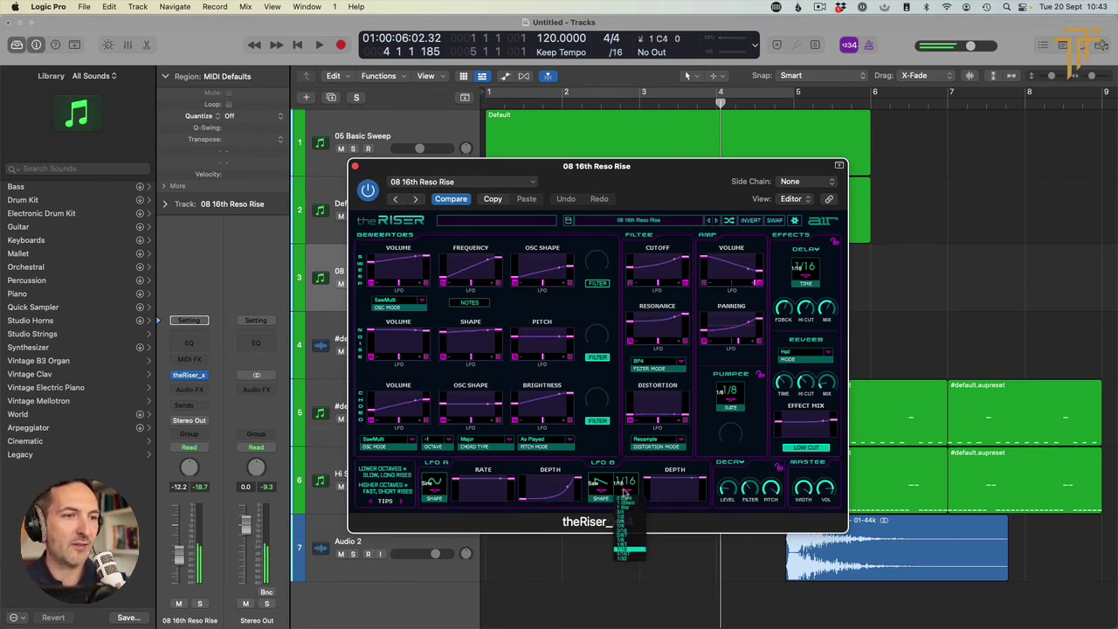
left_click(629, 549)
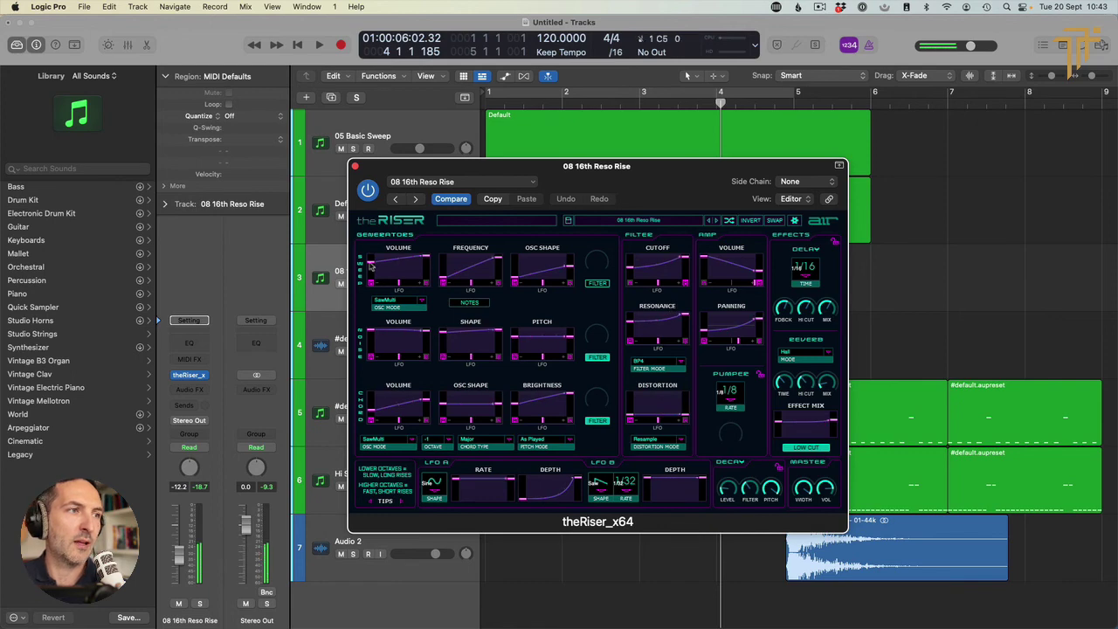
left_click_drag(370, 267, 395, 285)
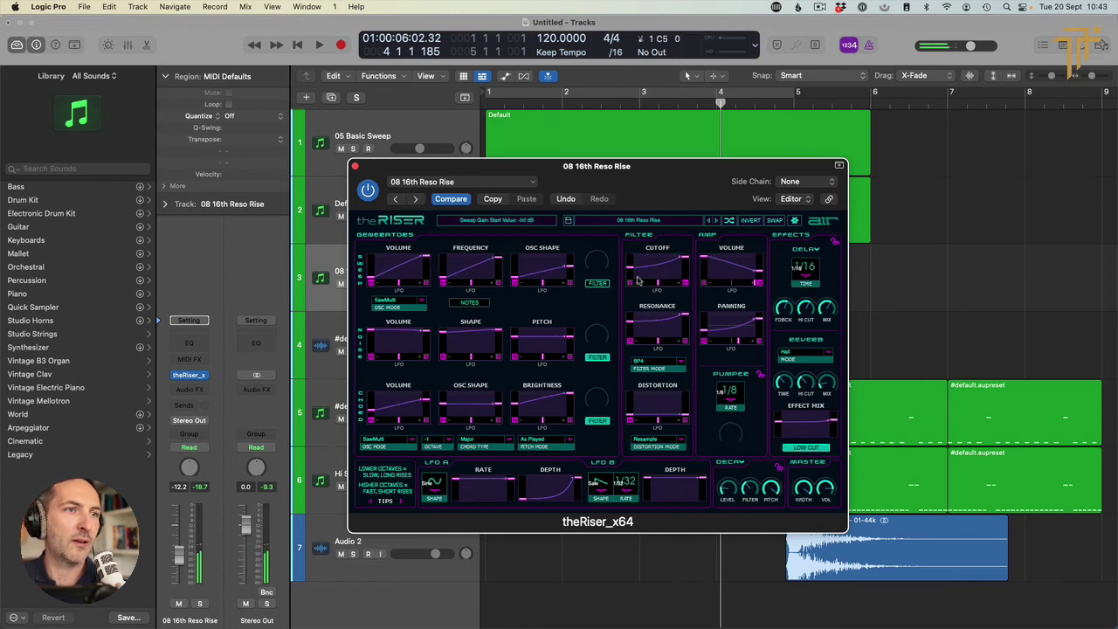
left_click_drag(690, 259, 688, 245)
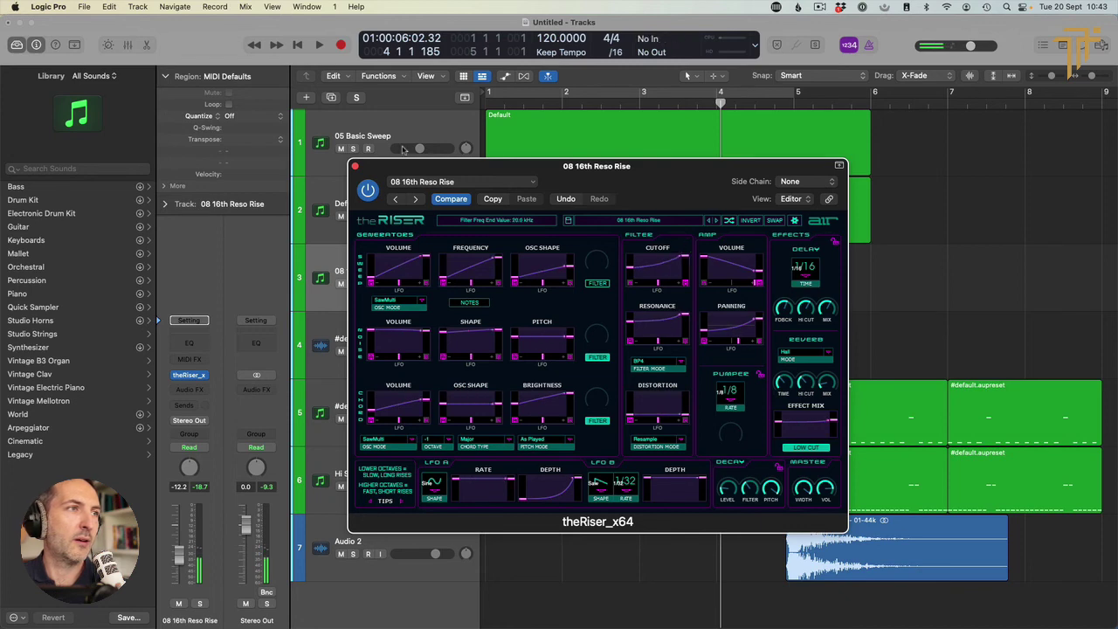
Set the 08 16th Reso Rise track volume to 0 dB and place the playhead near bar 3
left_click(356, 166)
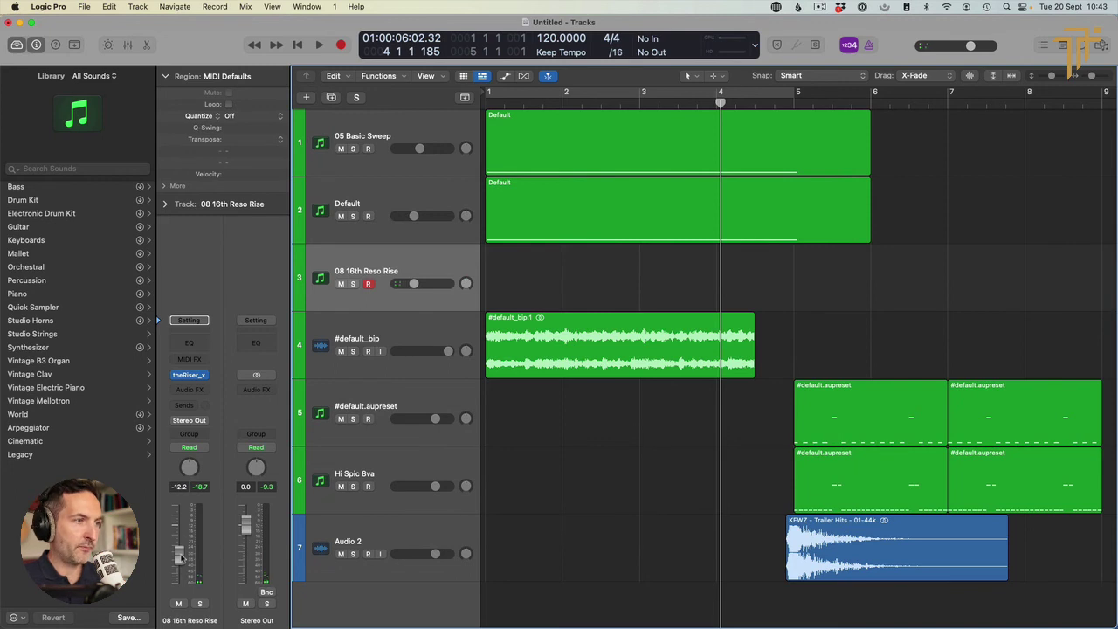
left_click(180, 552, "alt")
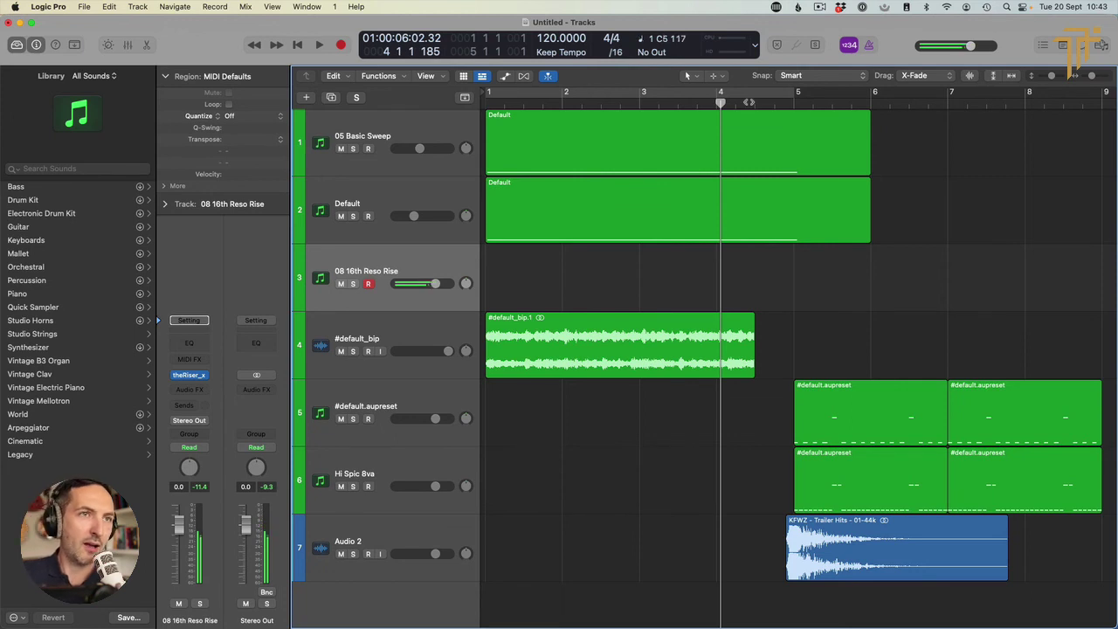
left_click(753, 103)
Record a riser take and move its C5 note one sixteenth earlier
key("space")
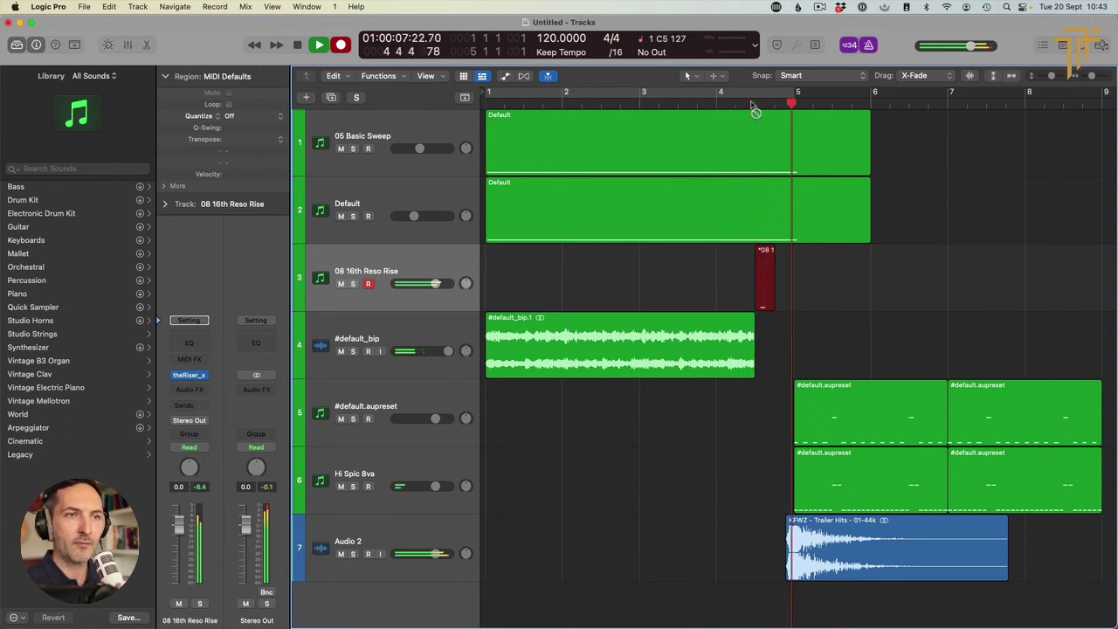
key("space")
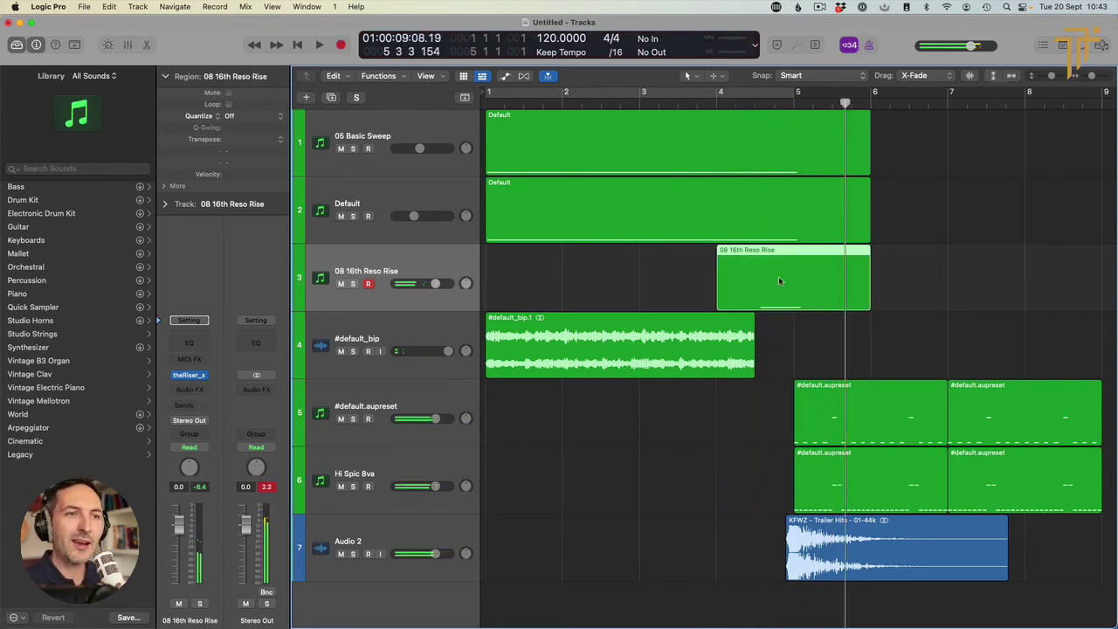
double_click(779, 276)
left_click(633, 504)
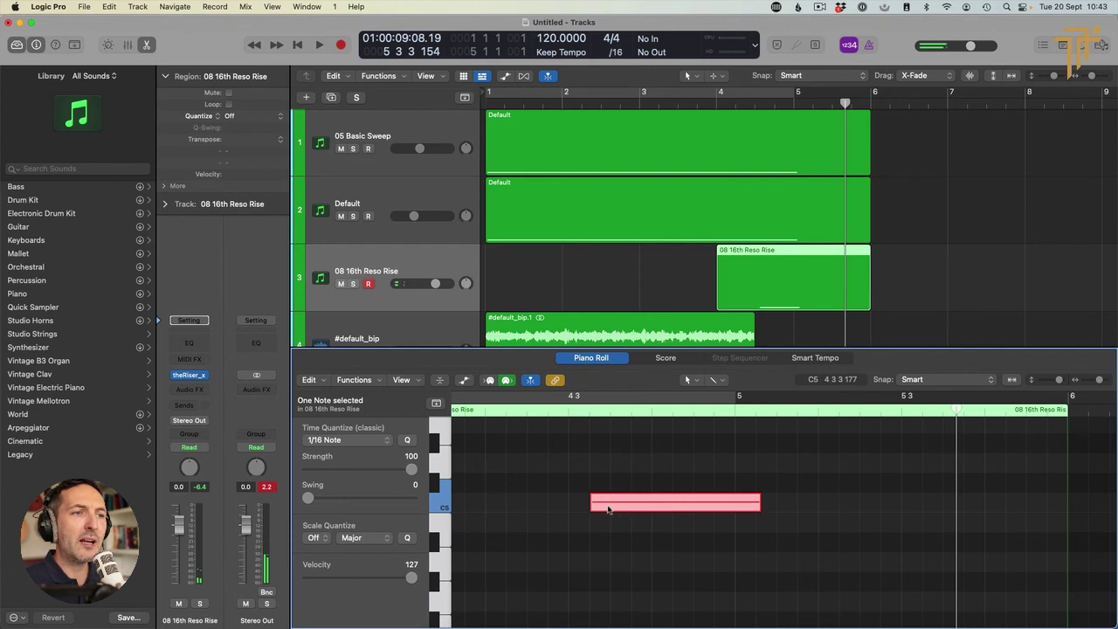
left_click_drag(609, 509, 587, 509)
key("shift+space")
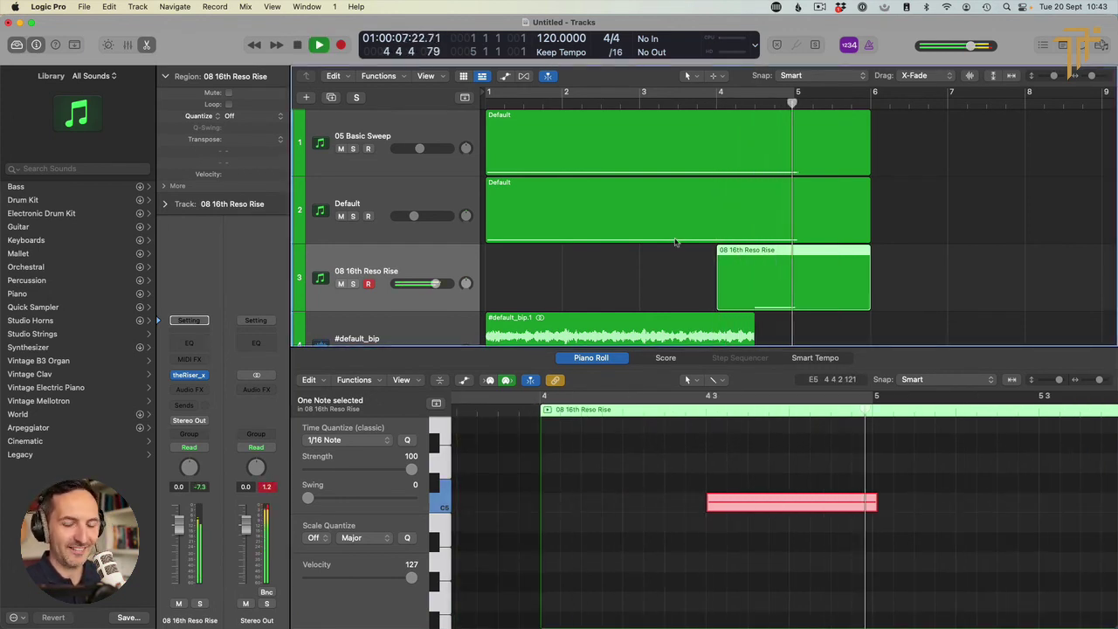
Restart playback, hide the Piano Roll, and deselect the Reso Rise region
key("Return")
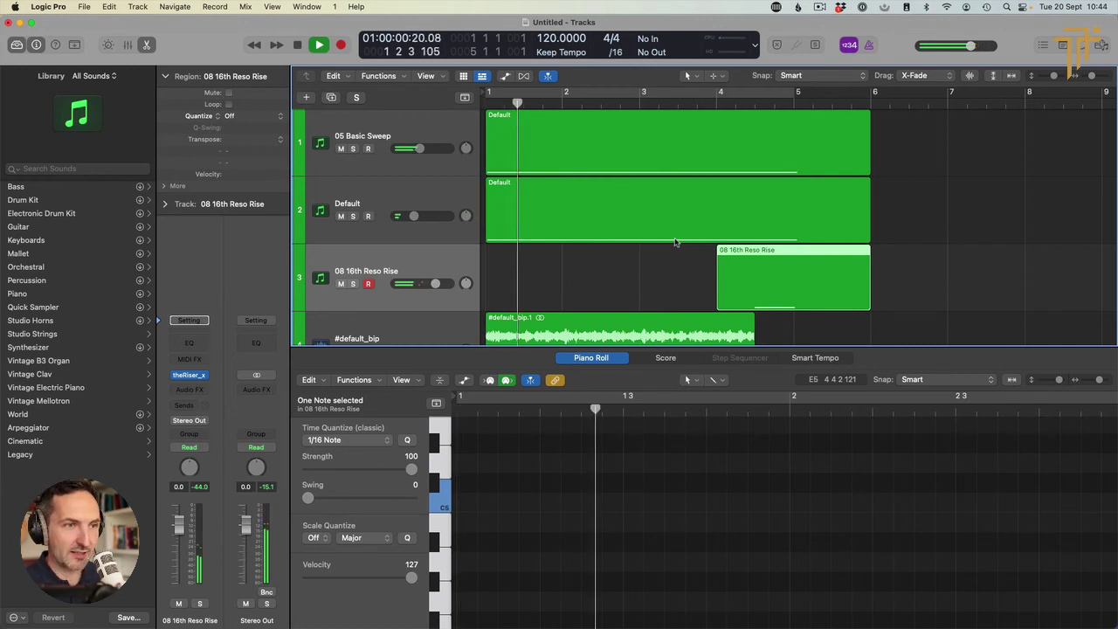
key("p")
left_click(623, 271)
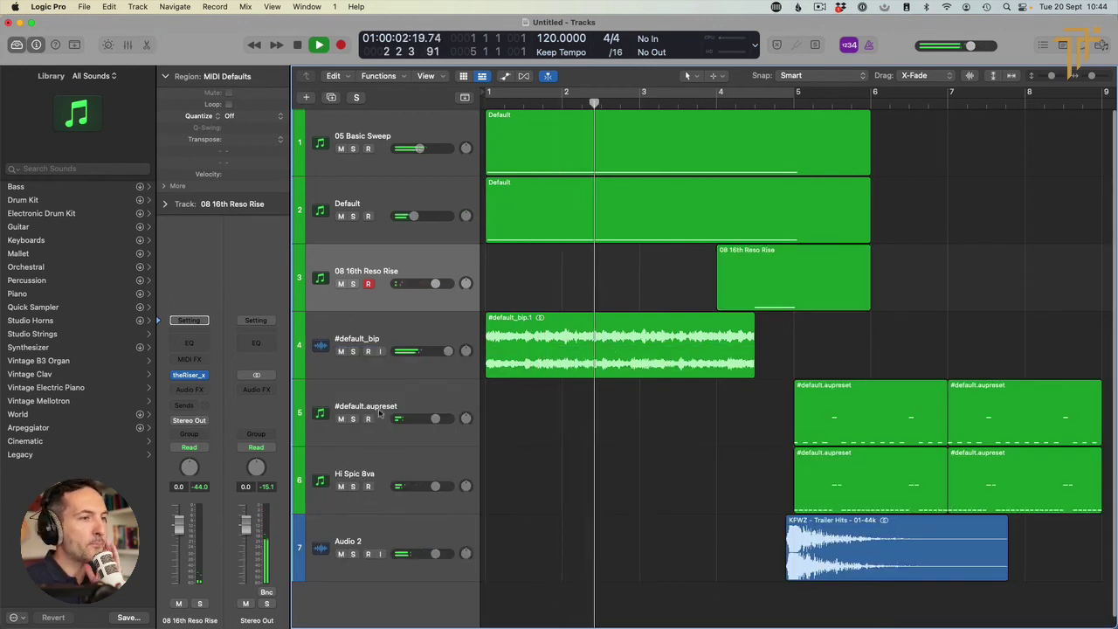
Add a new audio track, Audio 3, below Audio 2
left_click(384, 527)
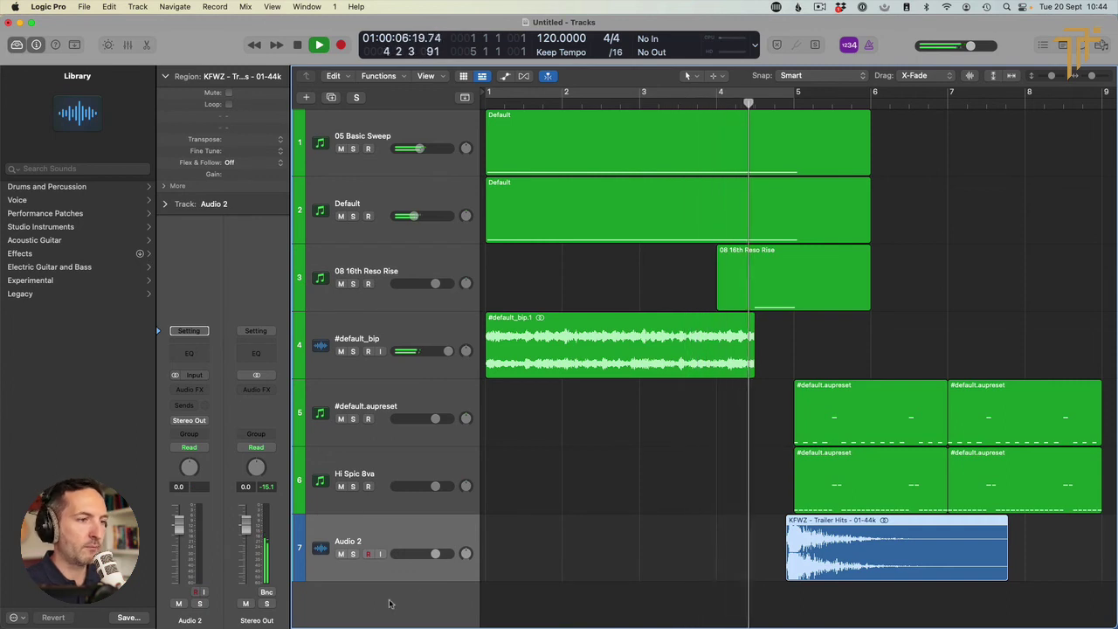
double_click(390, 603)
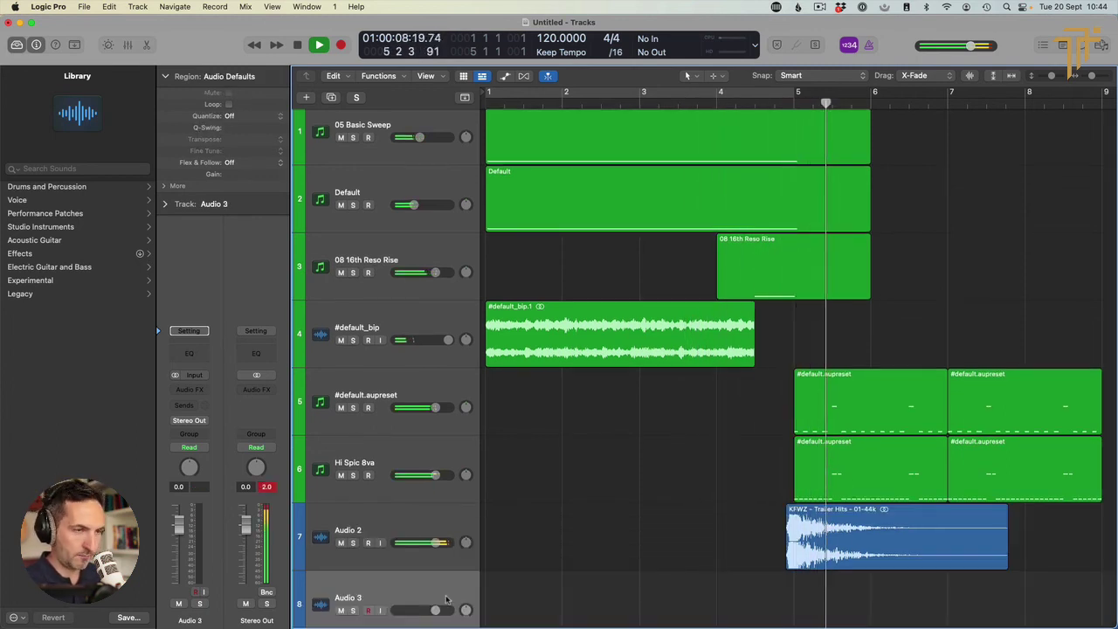
key("space")
Import the KFWZ Trailer Hits - 23.wav sample onto Audio 3
key("super+shift+i")
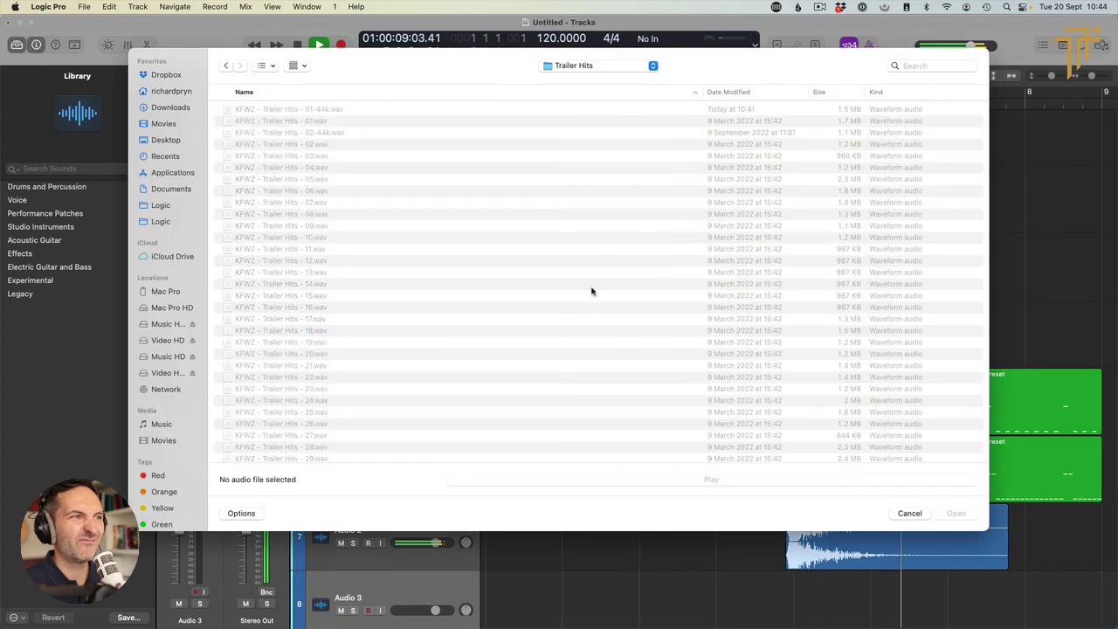
key("space")
key("space")
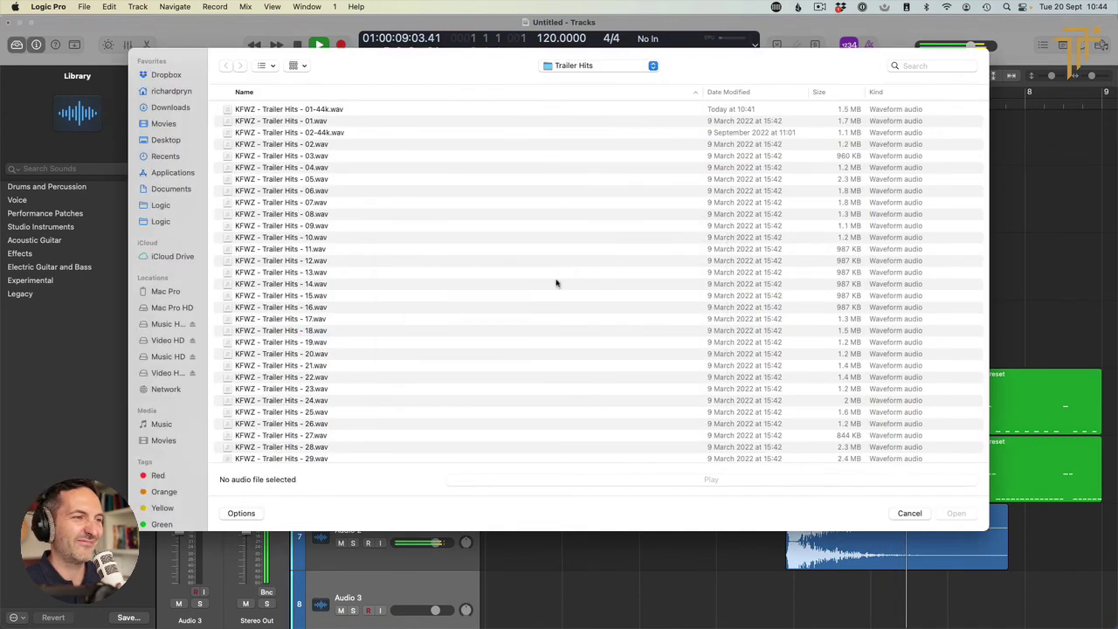
scroll(514, 356, "down", 5)
key("space")
key("space")
left_click(303, 257)
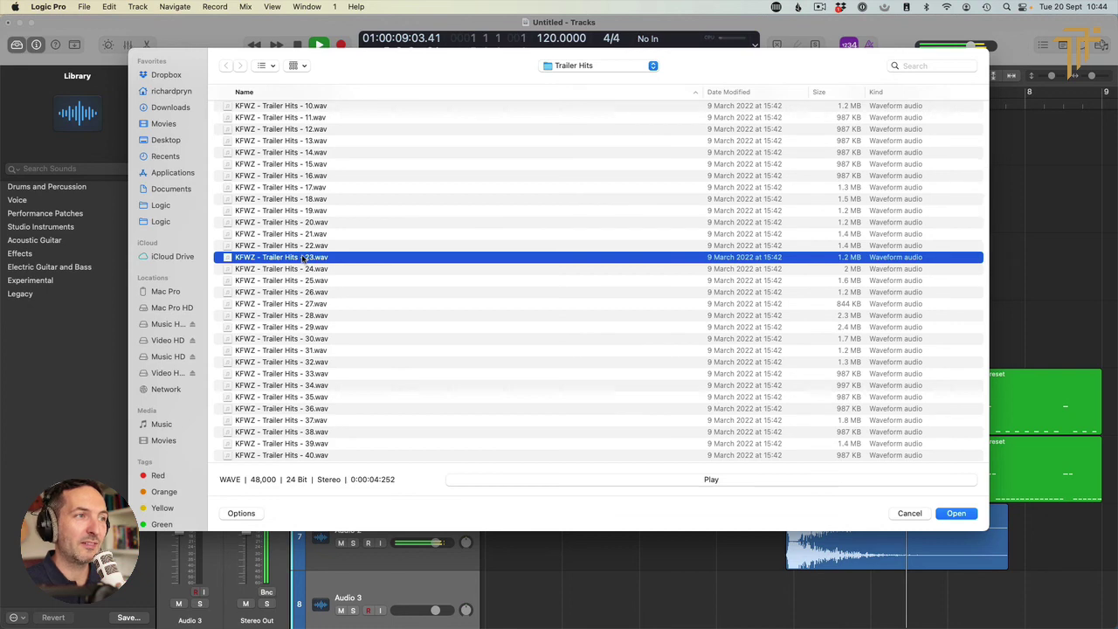
key("space")
key("space")
key("Return")
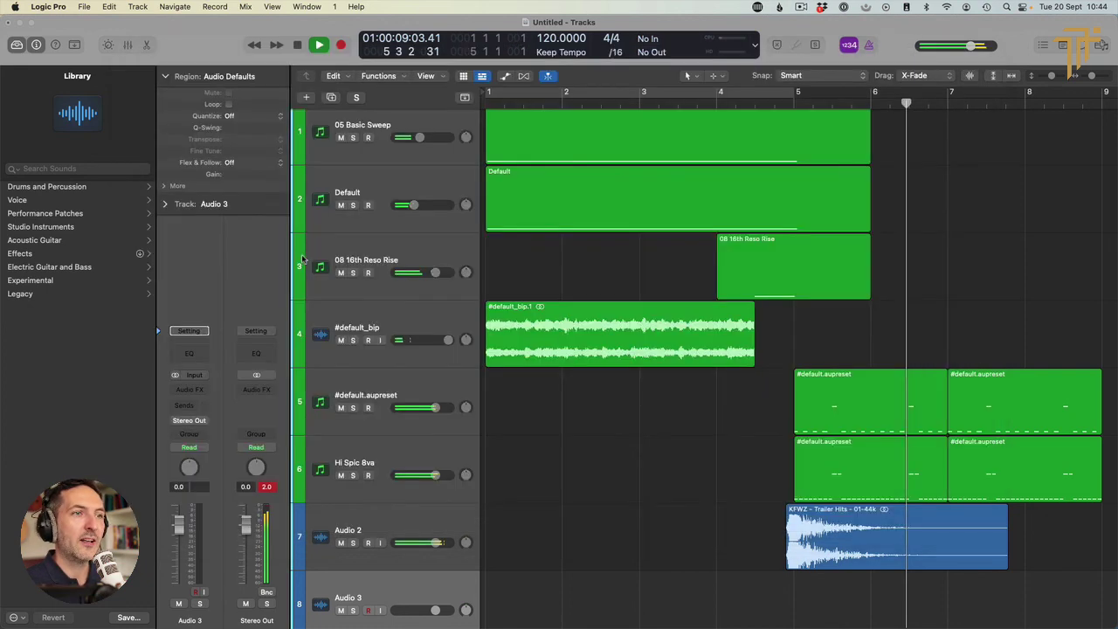
key("space")
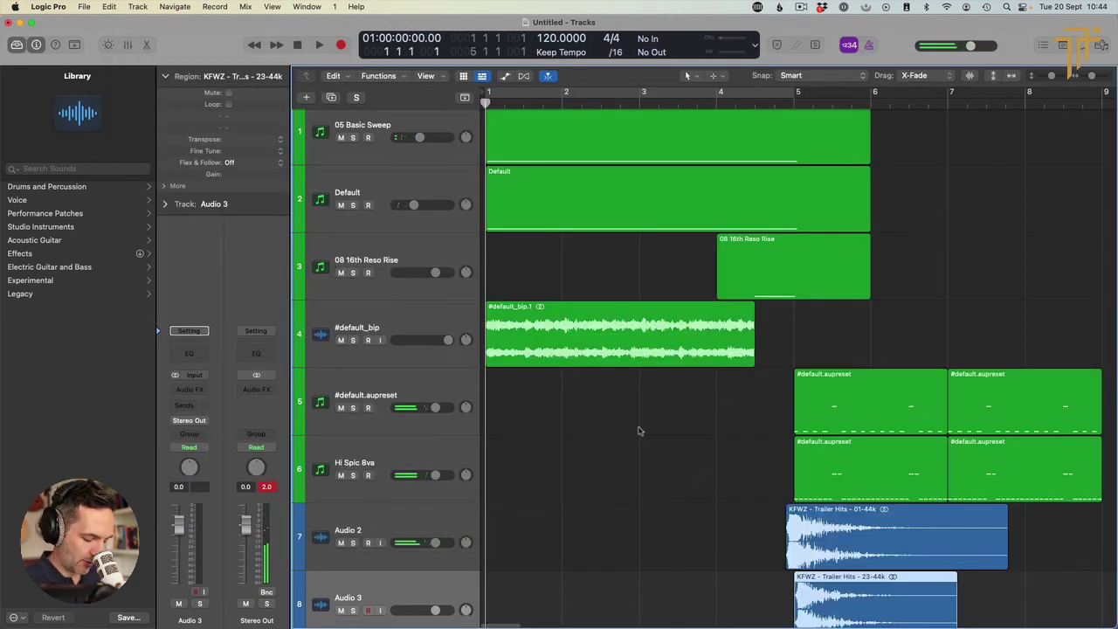
Browse to the 03. ONESHOTS folder and preview the Rise 01 sample
key("super+shift+i")
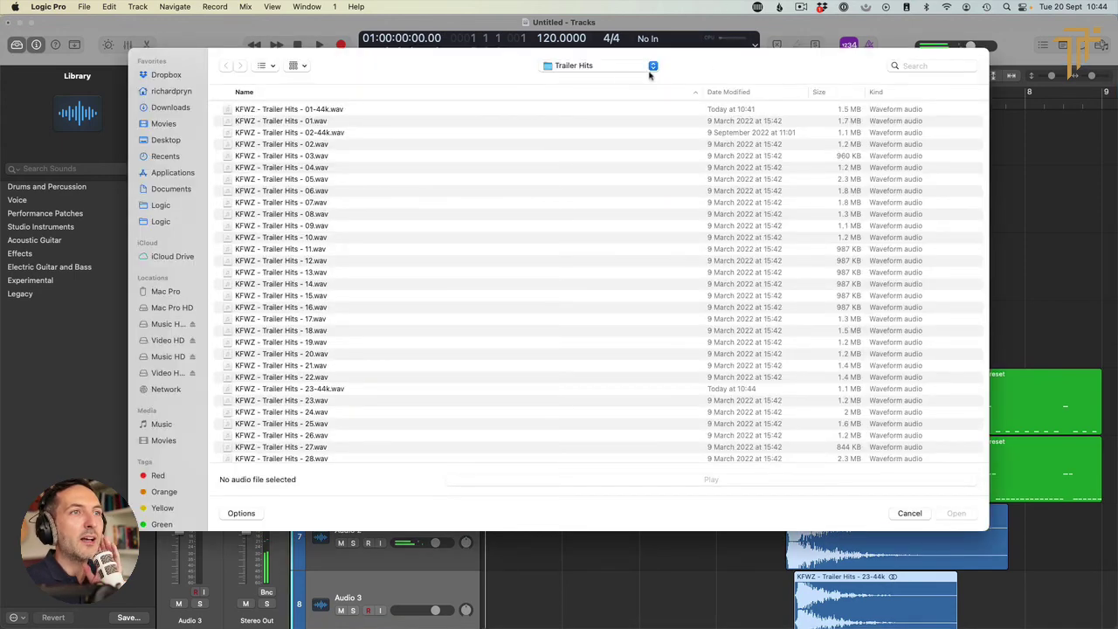
left_click(611, 75)
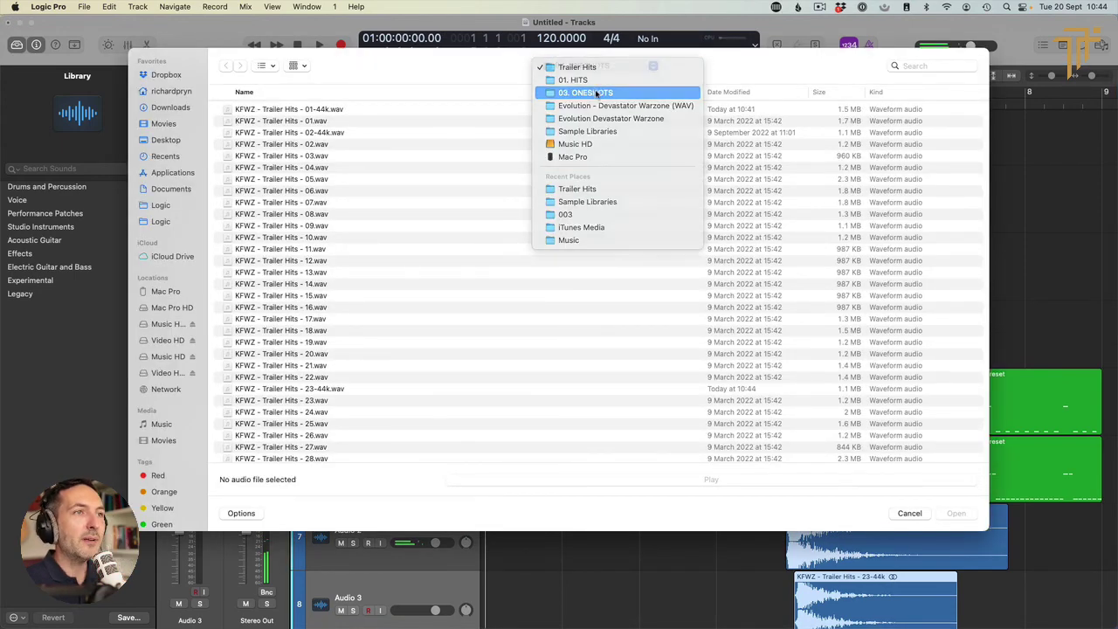
left_click(584, 92)
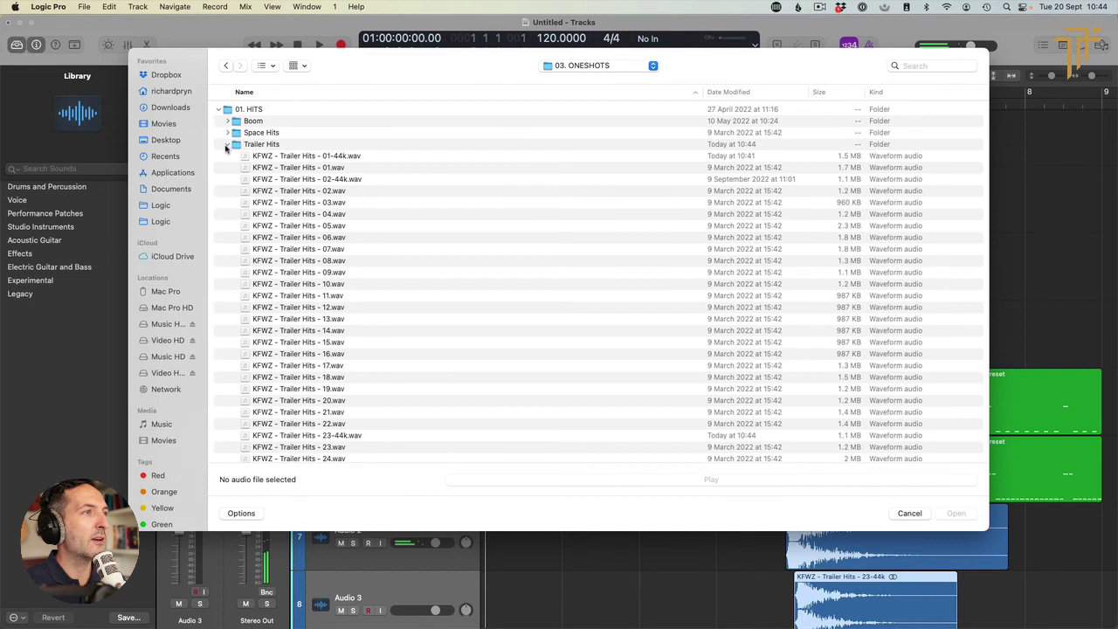
left_click(228, 145)
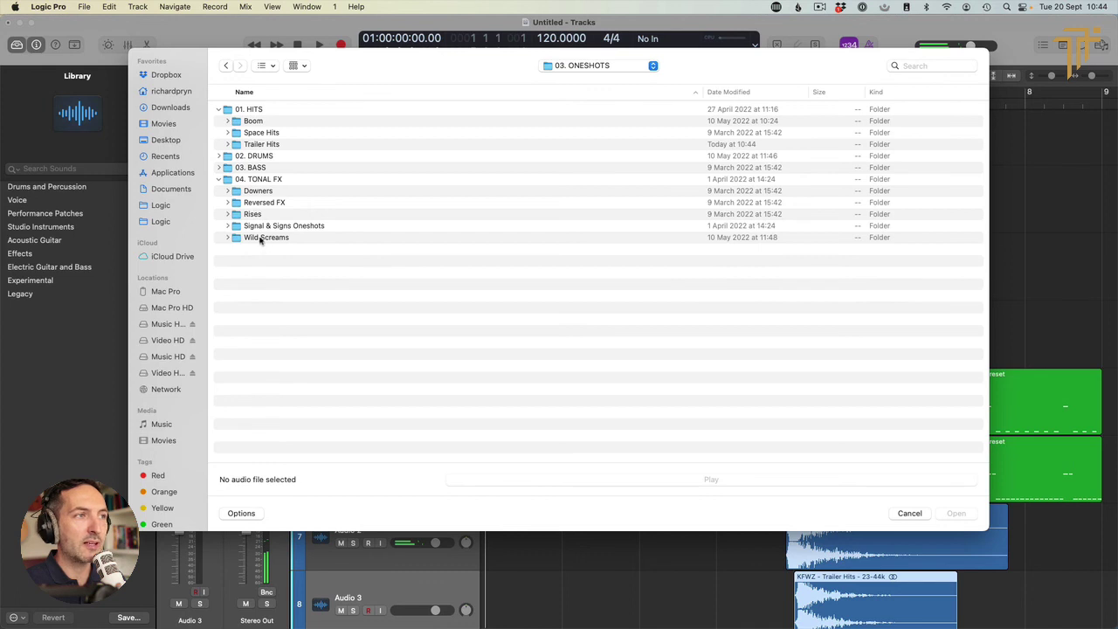
left_click(228, 215)
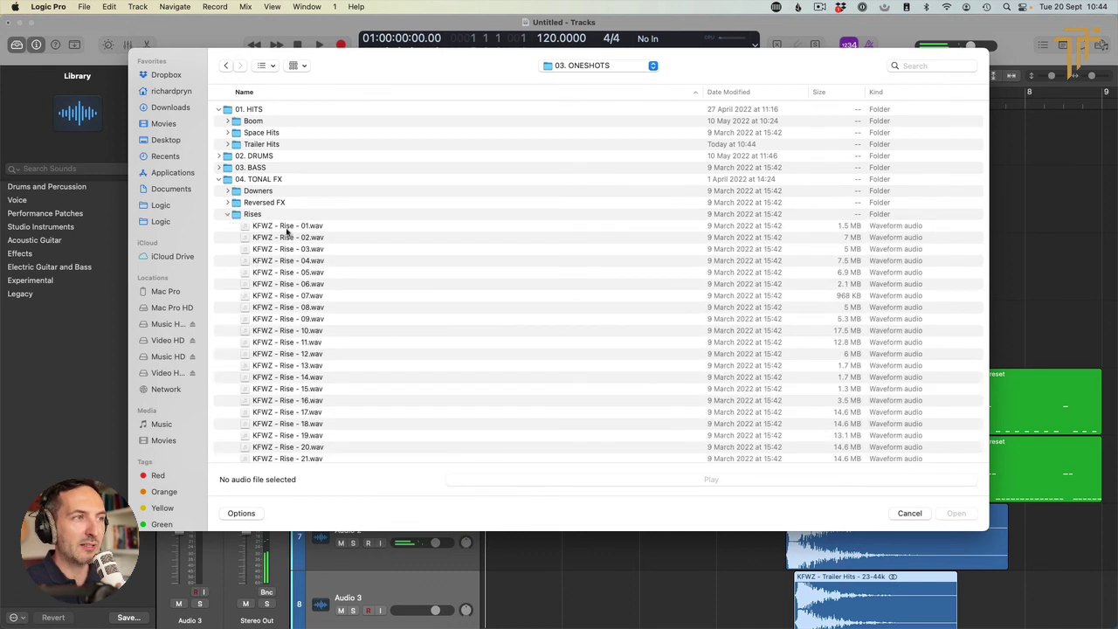
left_click(287, 226)
key("space")
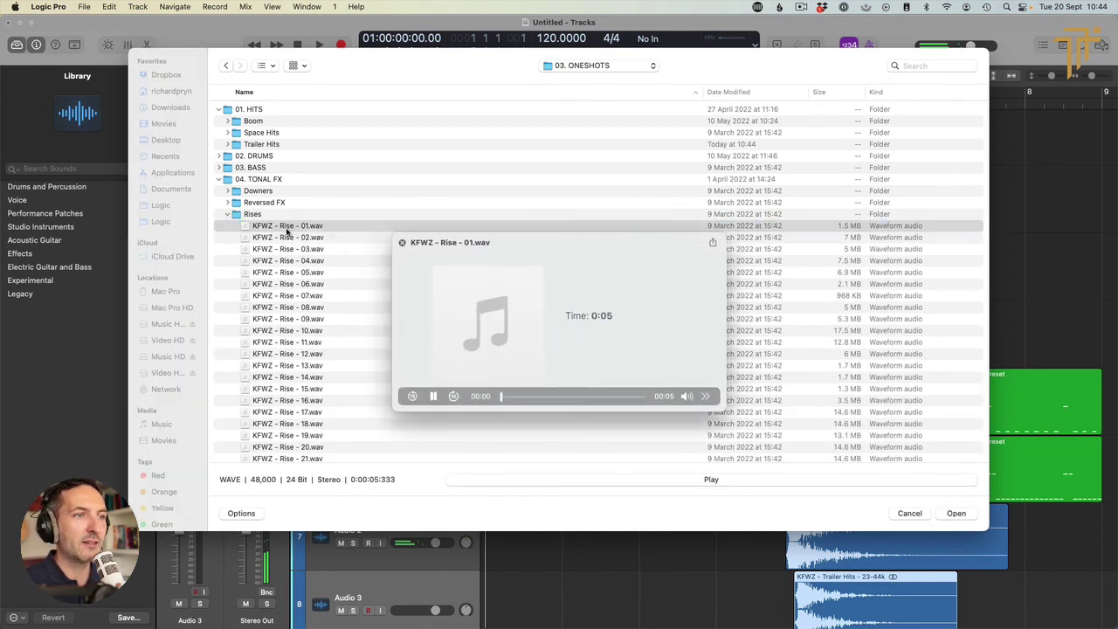
key("space")
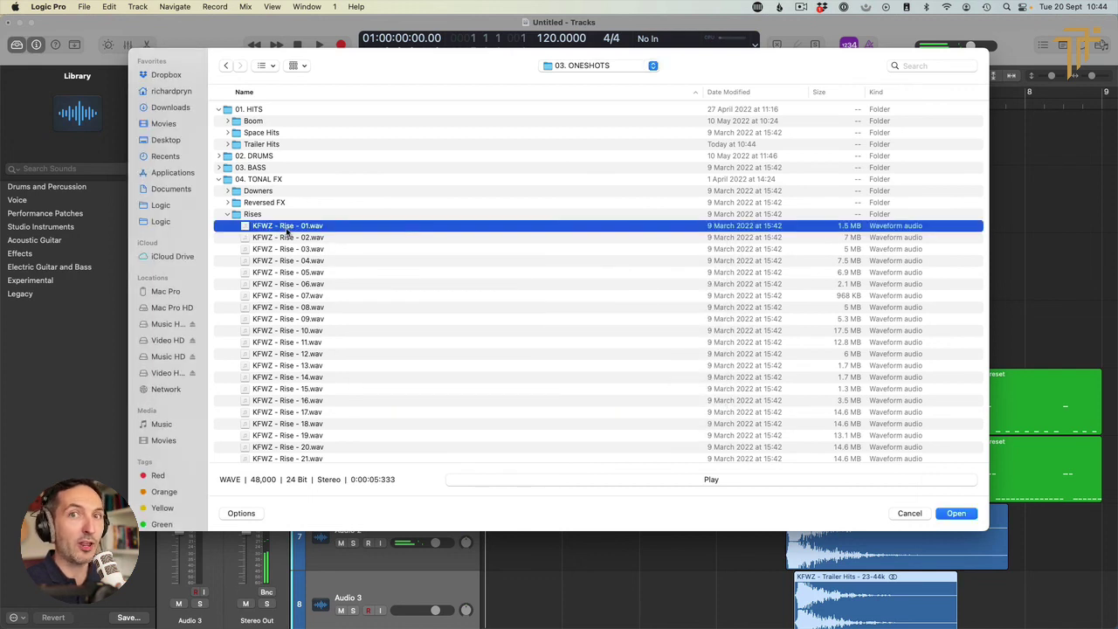
Choose and preview the Boom - 01.wav sample in the Boom folder
left_click(228, 215)
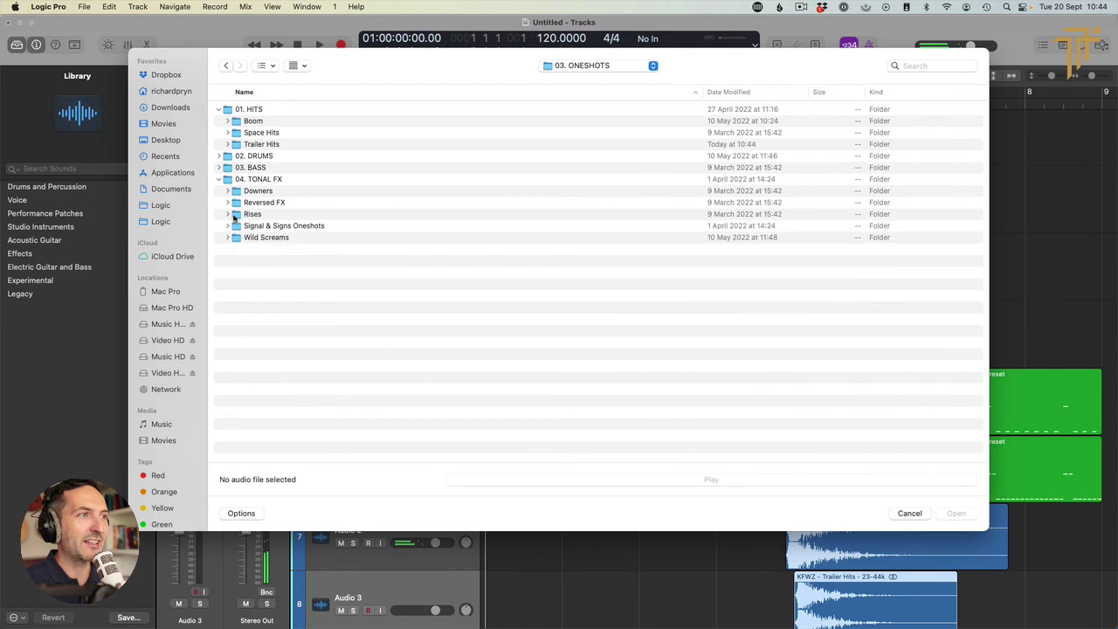
left_click(229, 121)
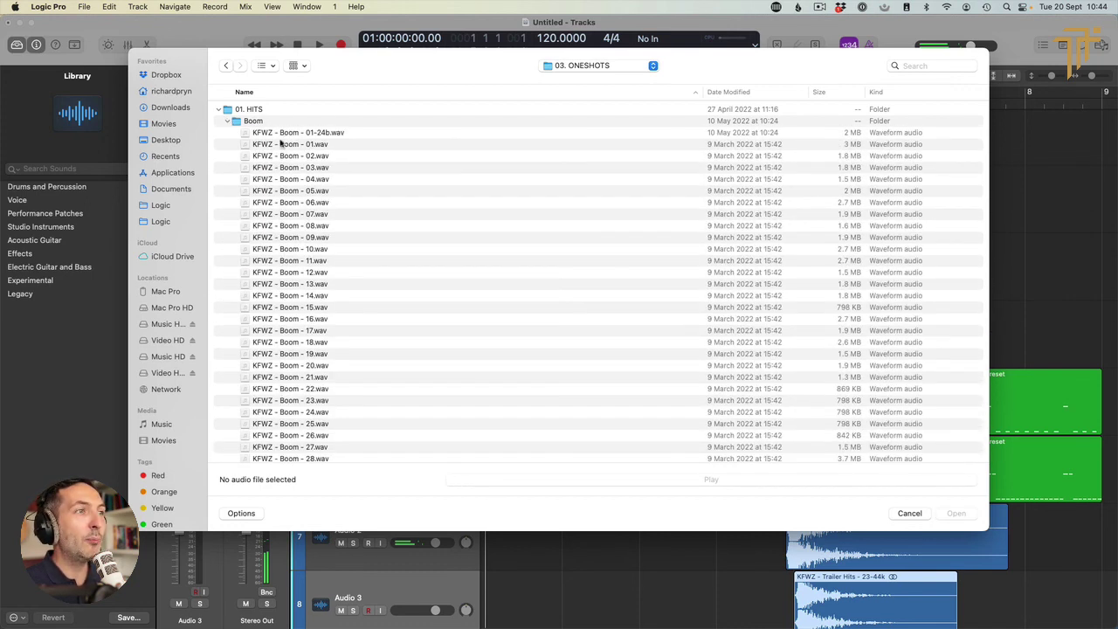
left_click(282, 146)
key("space")
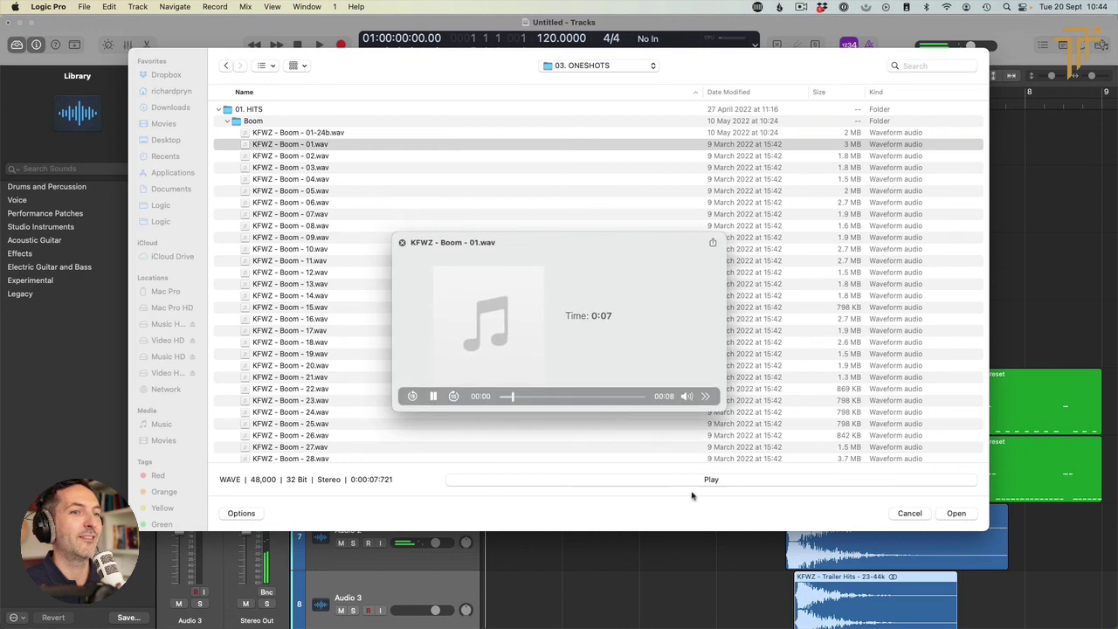
key("space")
Import Boom 01, move all regions one bar later, and start Boom just before bar 2
left_click(956, 514)
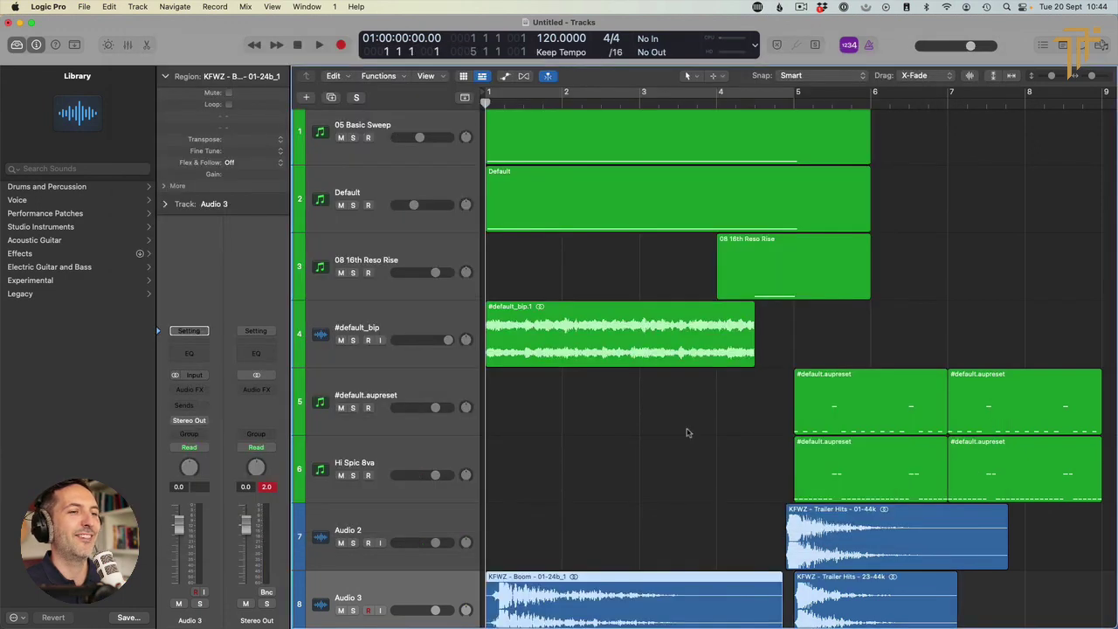
key("super+a")
left_click_drag(556, 352, 625, 354)
left_click(622, 467)
left_click_drag(593, 591, 579, 591)
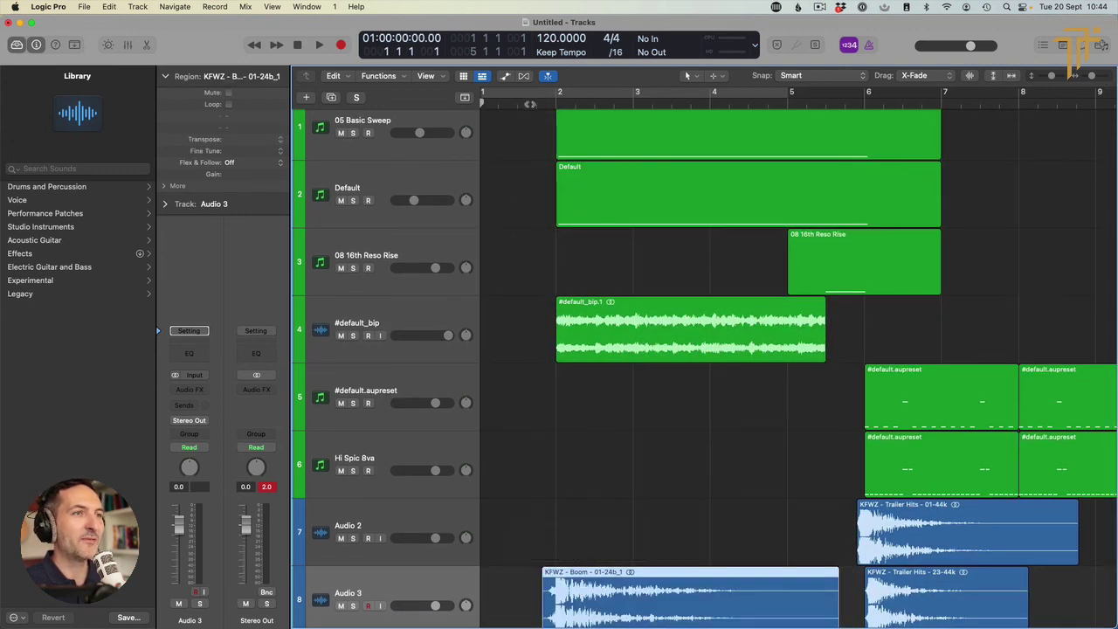
Delete the Trailer Hits 23 region from Audio 3 and play from bar 5
key("space")
left_click(521, 294)
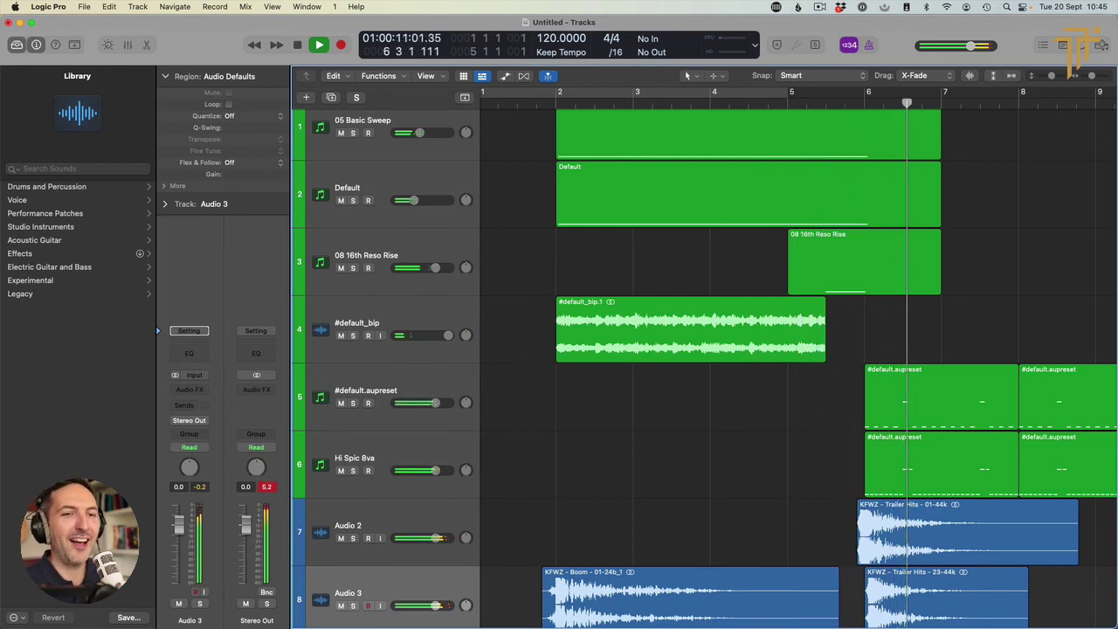
key("space")
left_click(999, 584)
key("Delete")
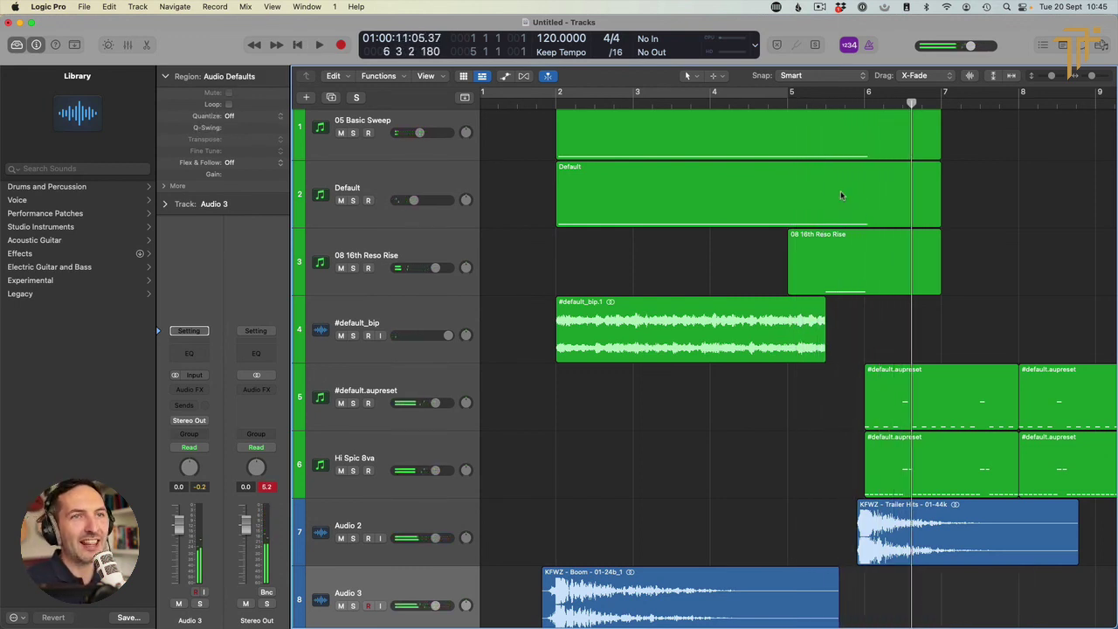
left_click(827, 95)
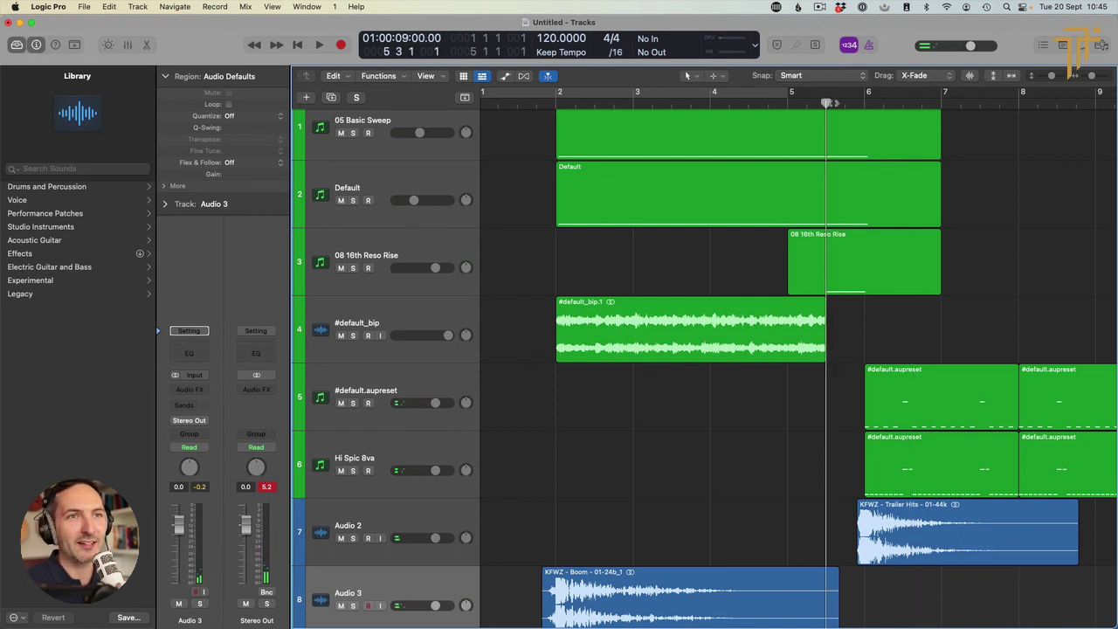
key("space")
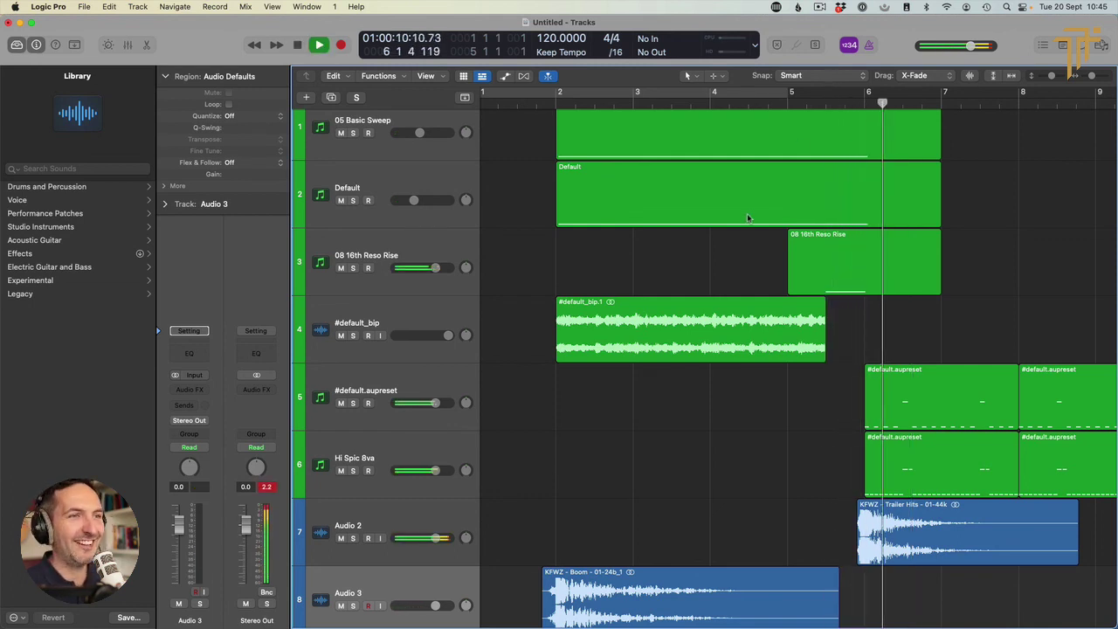
key("space")
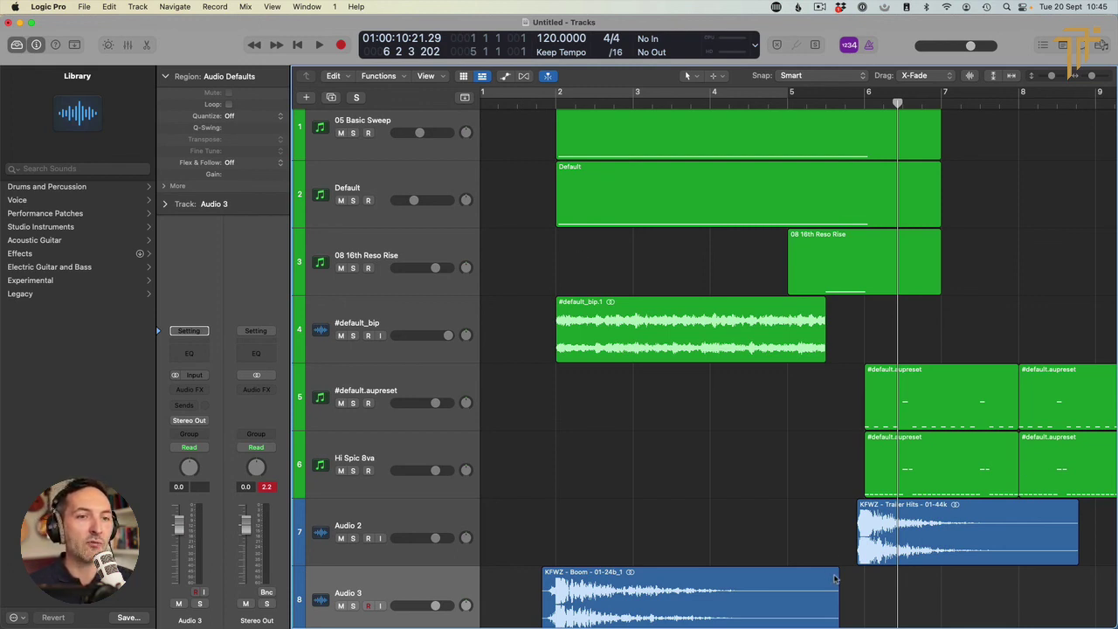
scroll(837, 580, "down", 2)
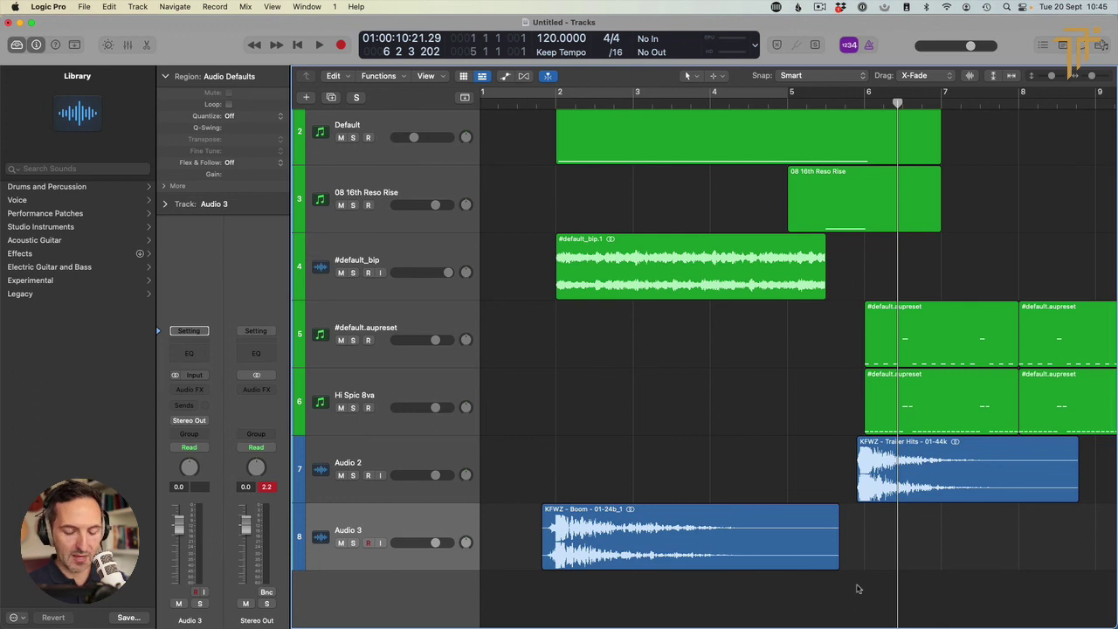
key("Return")
key("space")
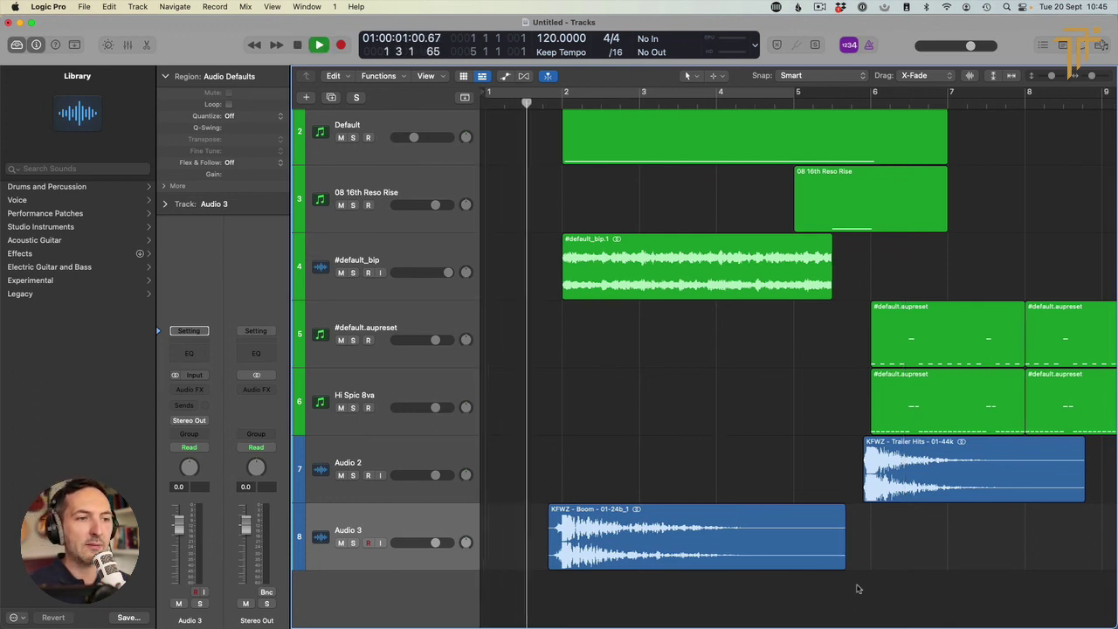